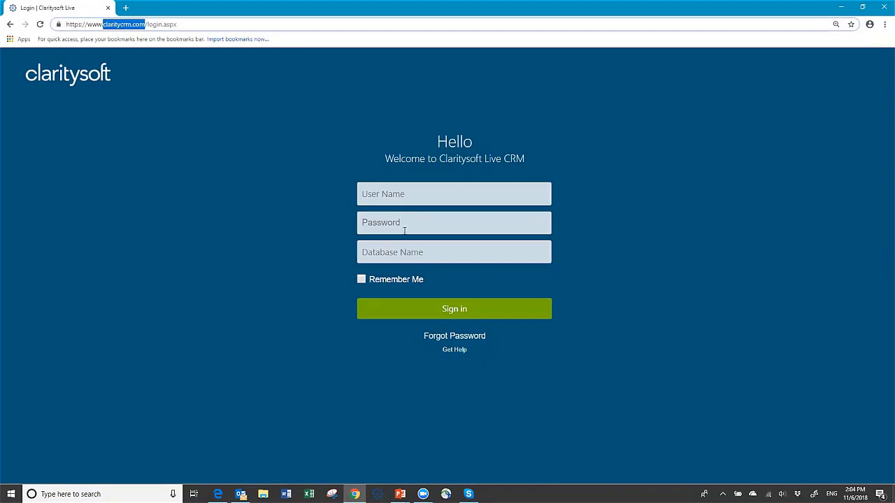
# - Enter the user name, password and database name demothnew on the sign-in form
pyautogui.click(410, 194)
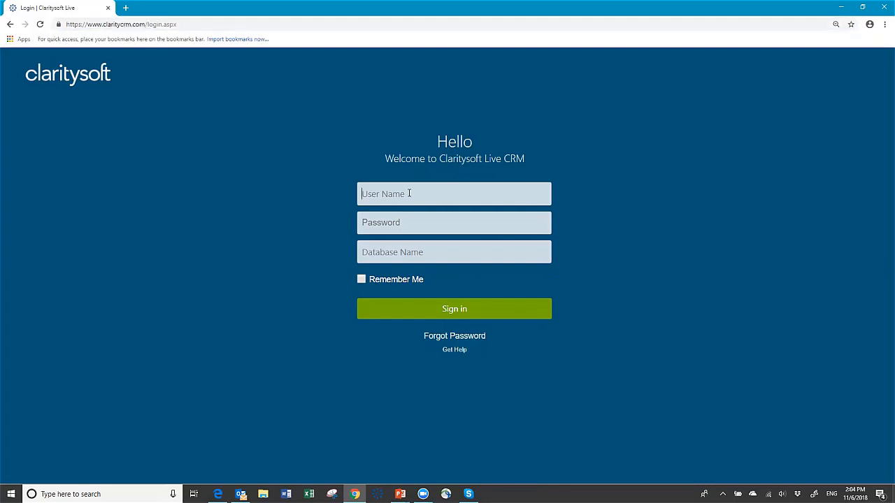
pyautogui.write('susan')
pyautogui.press('Tab')
pyautogui.write('•••••••')
pyautogui.press('Tab')
pyautogui.write('demo')
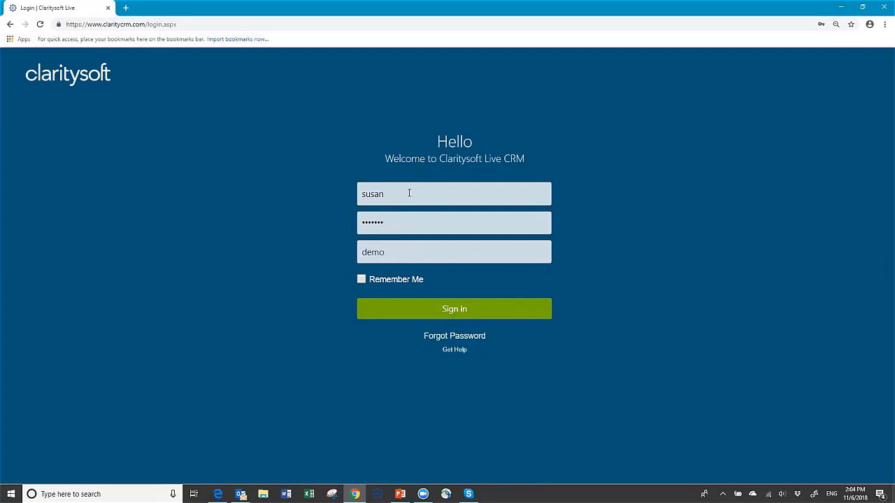
pyautogui.write('thnew')
# - Sign in, go to the Home dashboard and scroll through its YTD sales charts
pyautogui.click(433, 312)
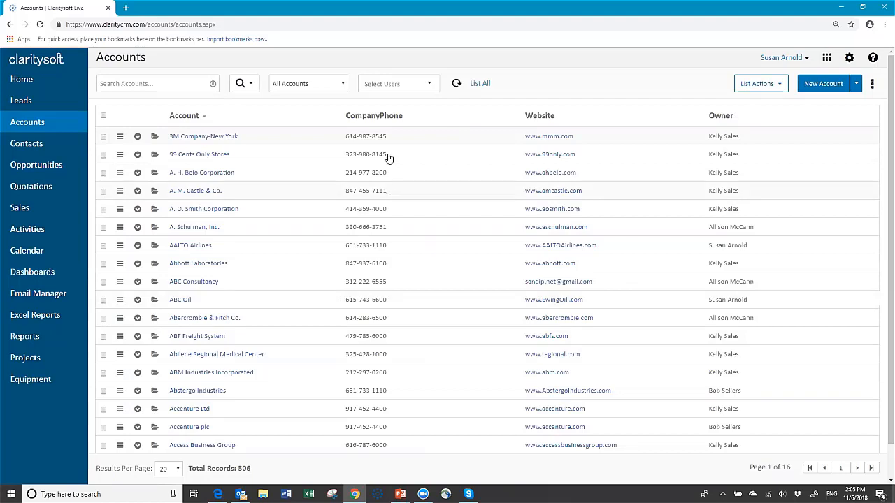
pyautogui.click(22, 80)
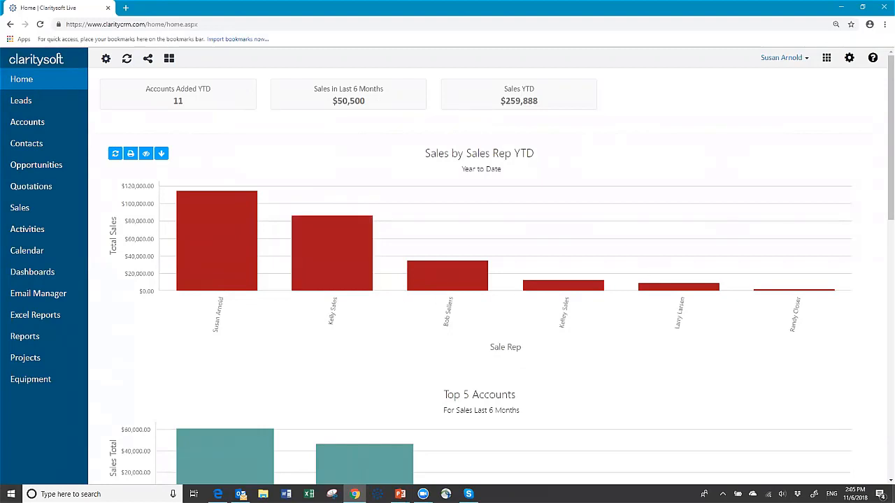
pyautogui.scroll(-1, 682, 329)
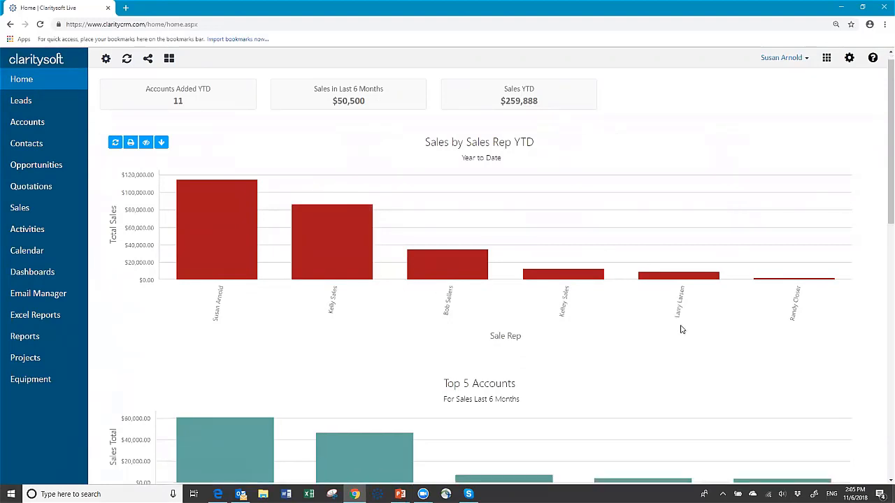
pyautogui.scroll(-8, 682, 330)
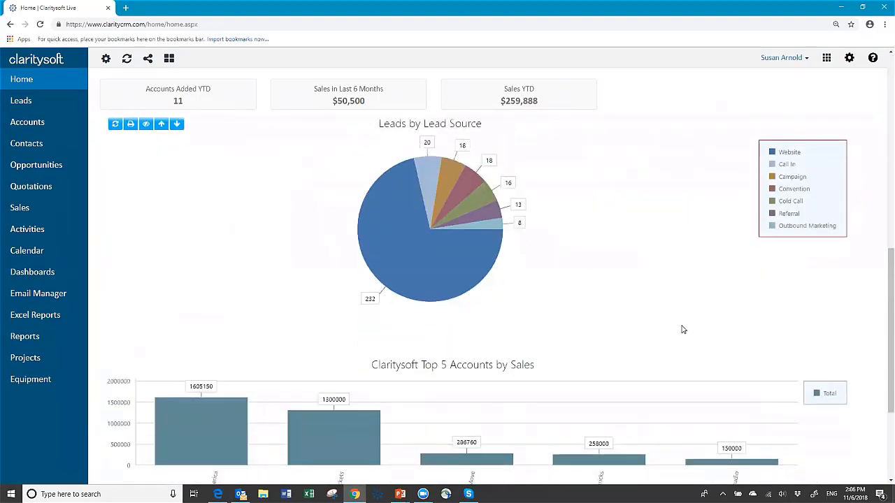
pyautogui.scroll(-3, 683, 328)
pyautogui.scroll(10, 685, 327)
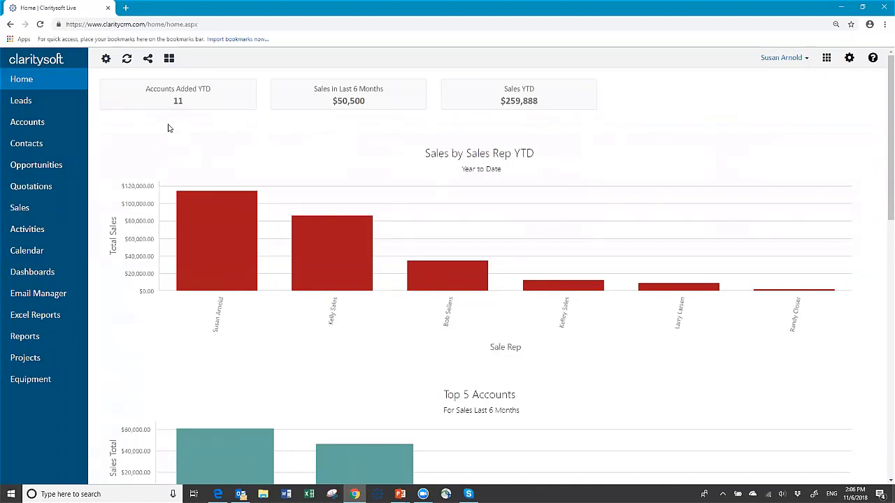
# - Tick Total Sale in the Key Indicators checklist to add a $10,755,400 tile
pyautogui.click(106, 61)
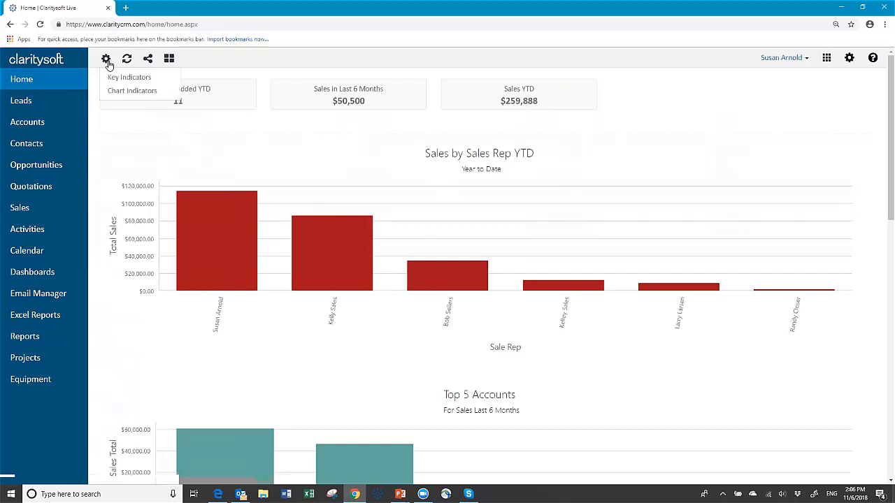
pyautogui.click(131, 80)
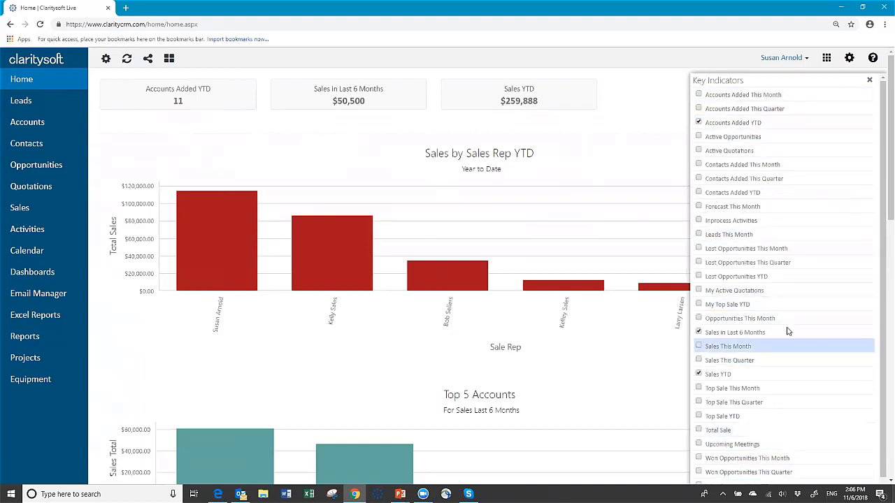
pyautogui.scroll(-1, 773, 318)
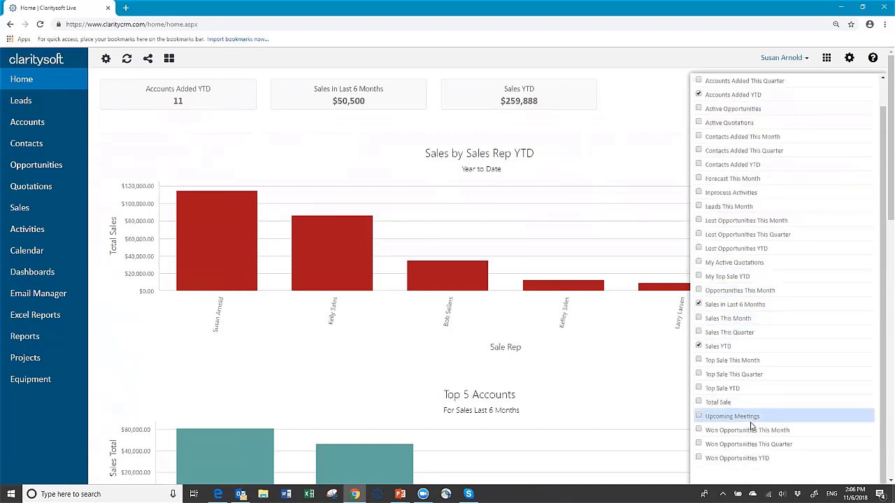
pyautogui.click(699, 403)
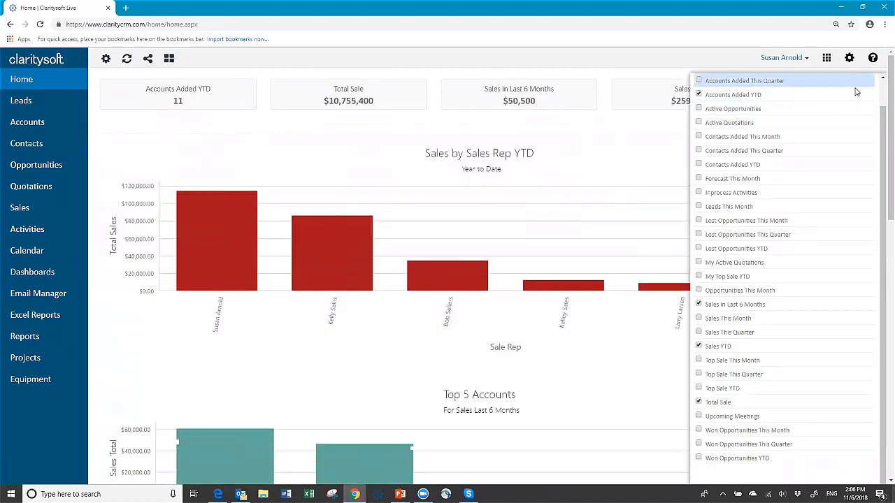
pyautogui.click(582, 155)
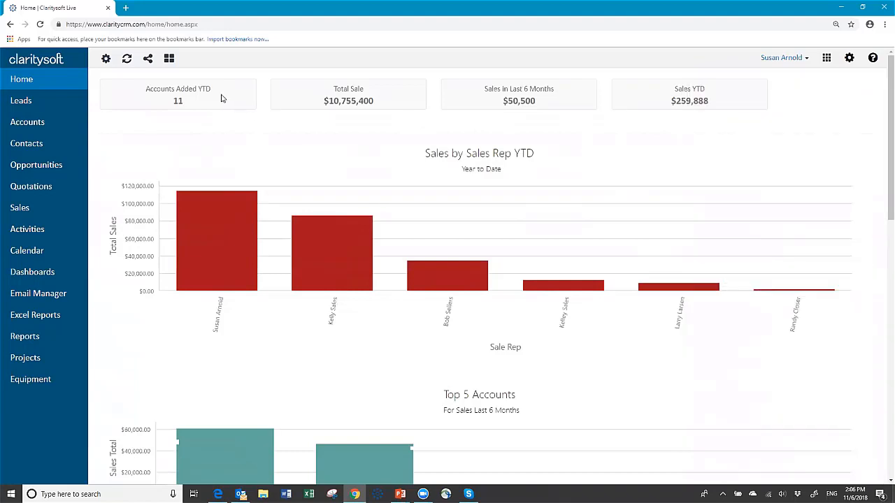
# - Untick Claritysoft Top 5 Accounts by Sales in the Chart Indicators checklist
pyautogui.click(106, 59)
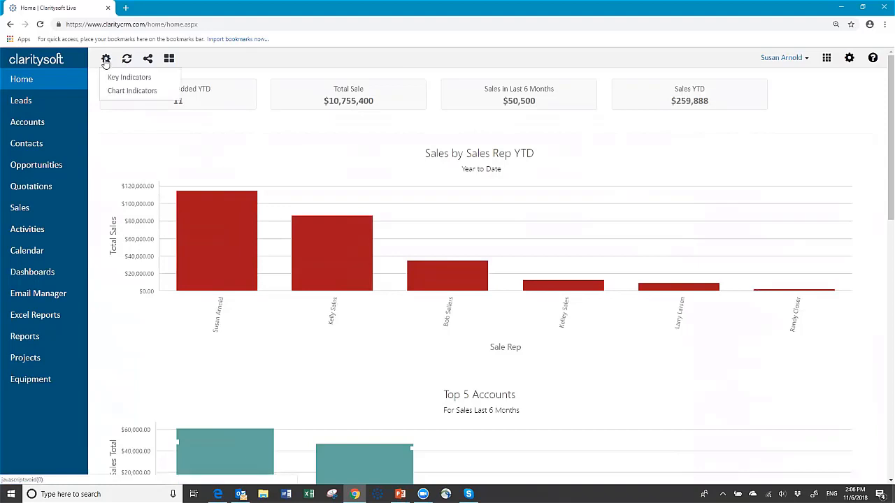
pyautogui.click(118, 94)
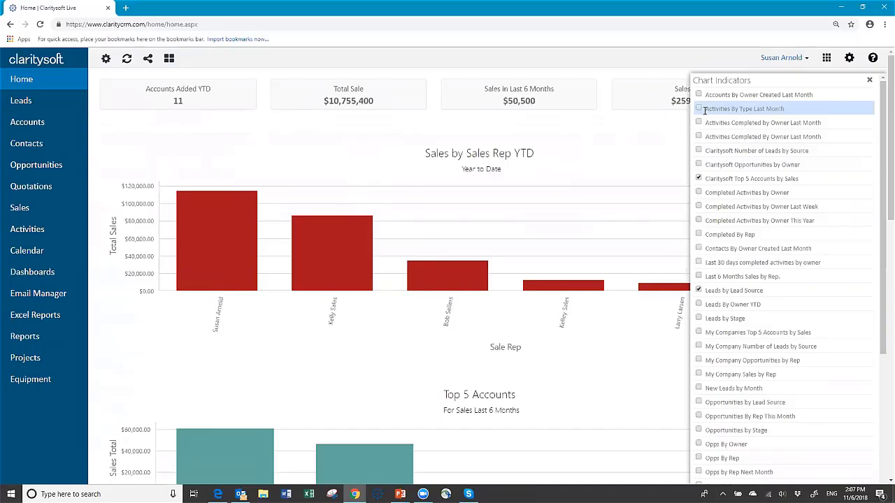
pyautogui.scroll(-5, 699, 110)
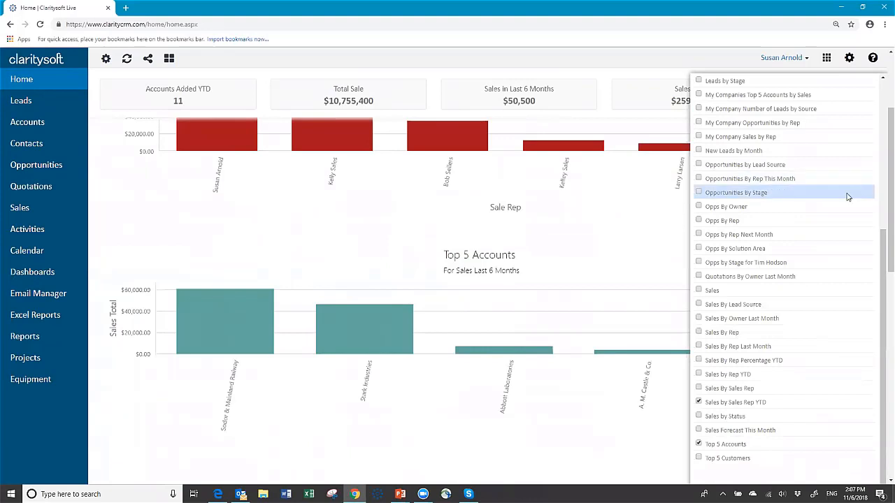
pyautogui.scroll(4, 849, 193)
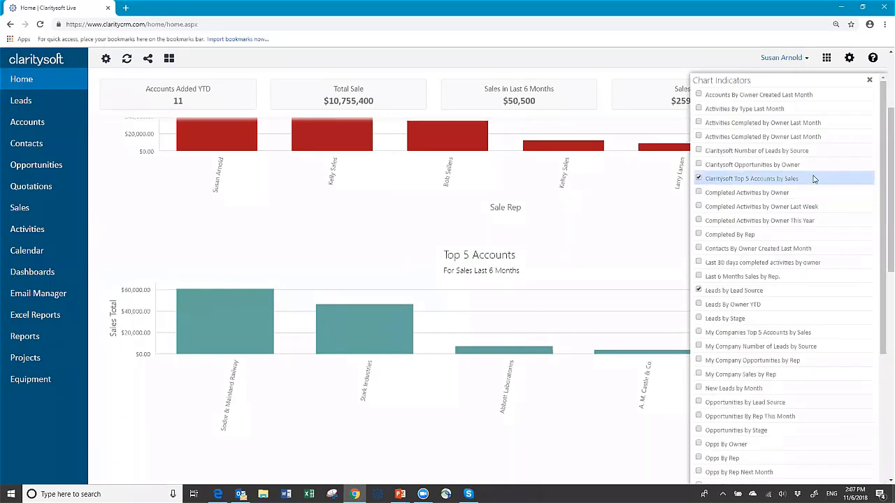
pyautogui.click(699, 179)
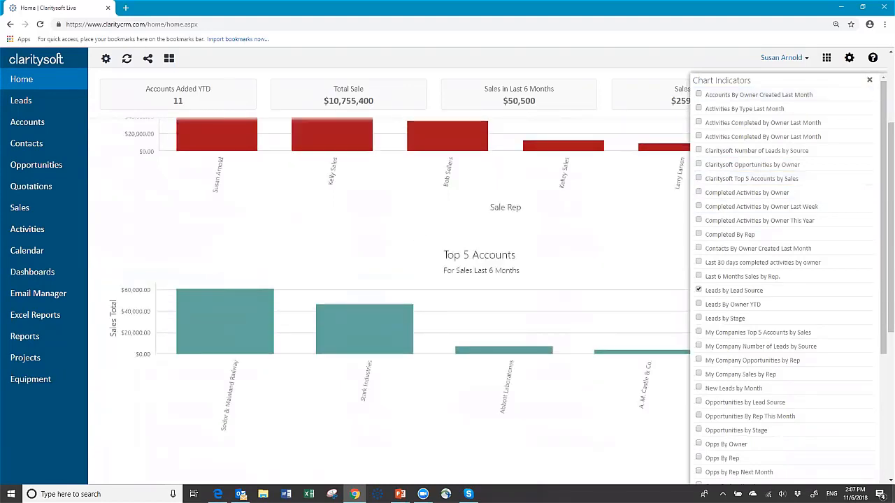
pyautogui.click(869, 84)
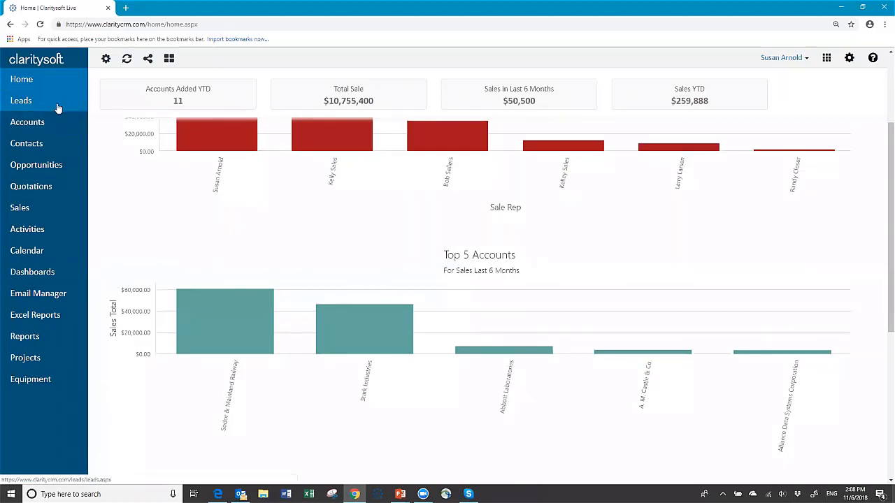
# - View the Accounts list, then switch to the Contacts list of 383 records
pyautogui.click(30, 124)
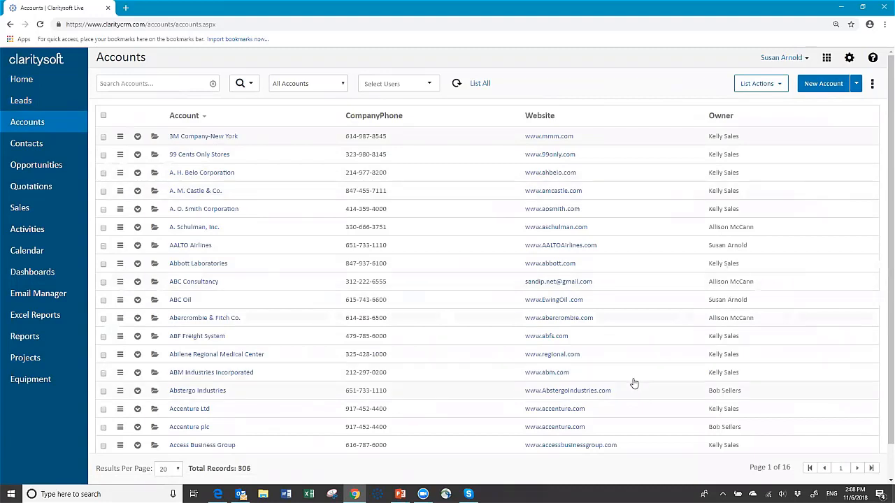
pyautogui.click(31, 143)
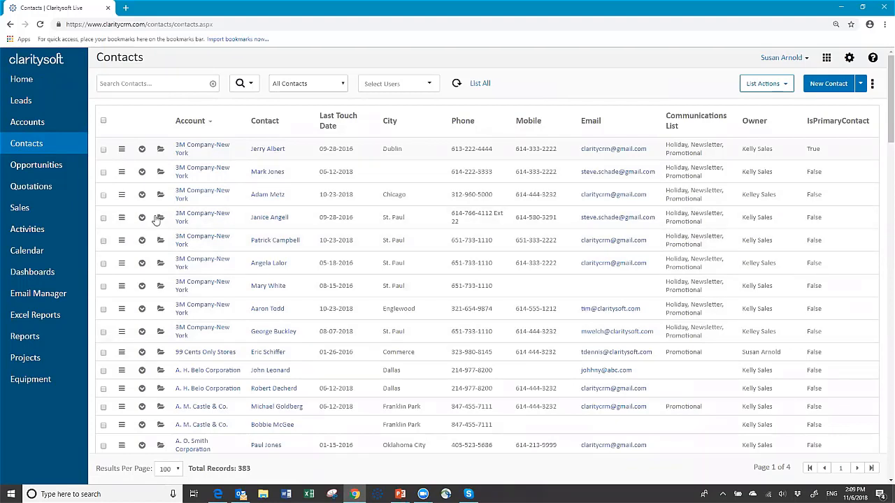
# - Show the Opportunities list of 204 records worth $8,979,896.25
pyautogui.click(45, 166)
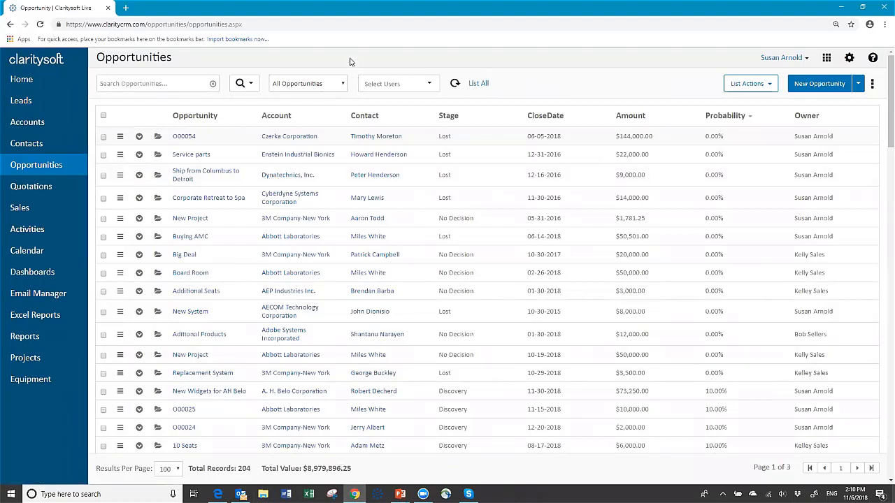
# - Try the This Month and All Active opportunity views, return to All, then open Quotations
pyautogui.click(344, 84)
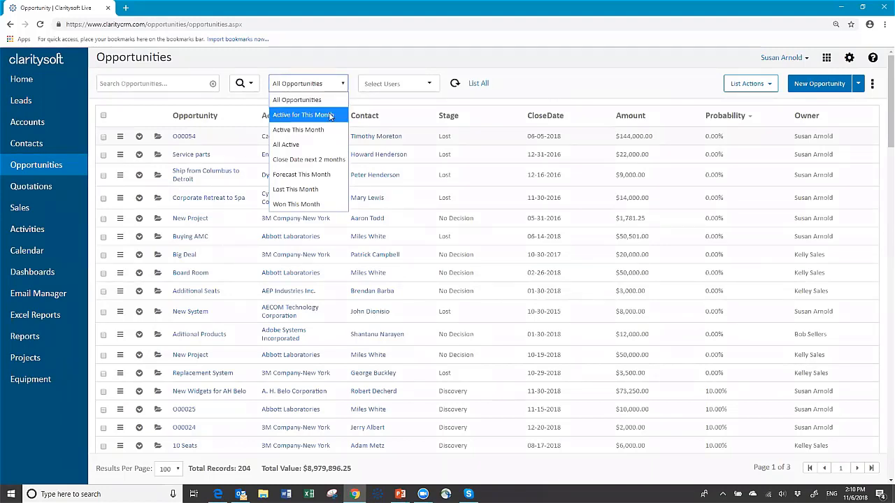
pyautogui.click(330, 116)
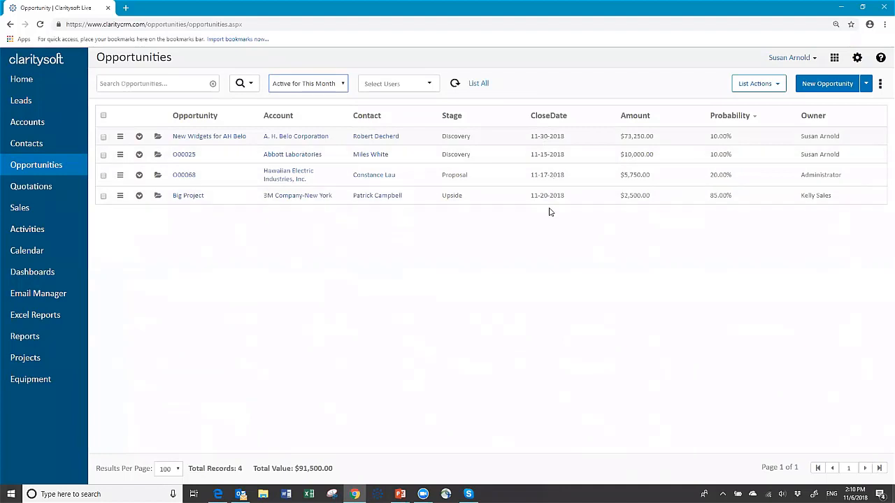
pyautogui.click(342, 85)
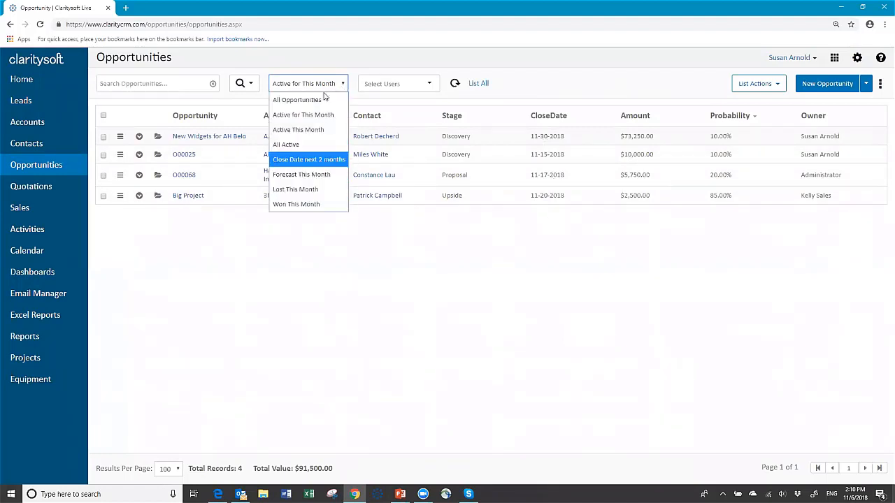
pyautogui.click(292, 144)
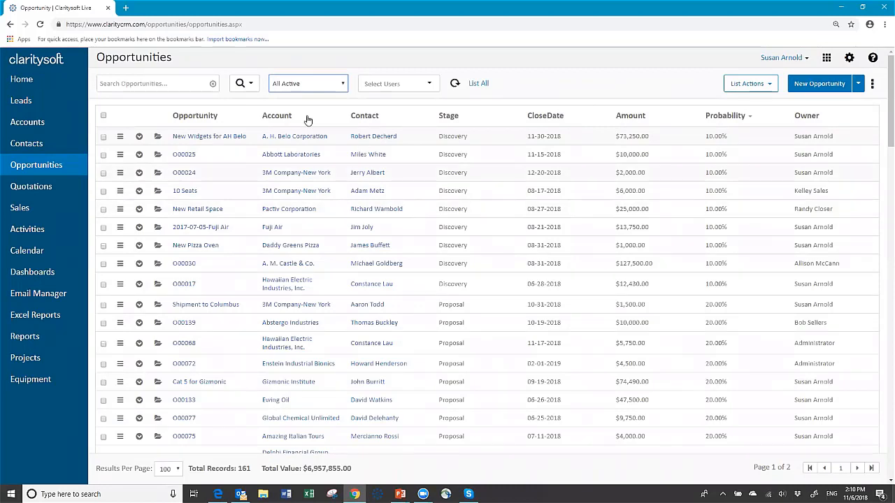
pyautogui.click(345, 83)
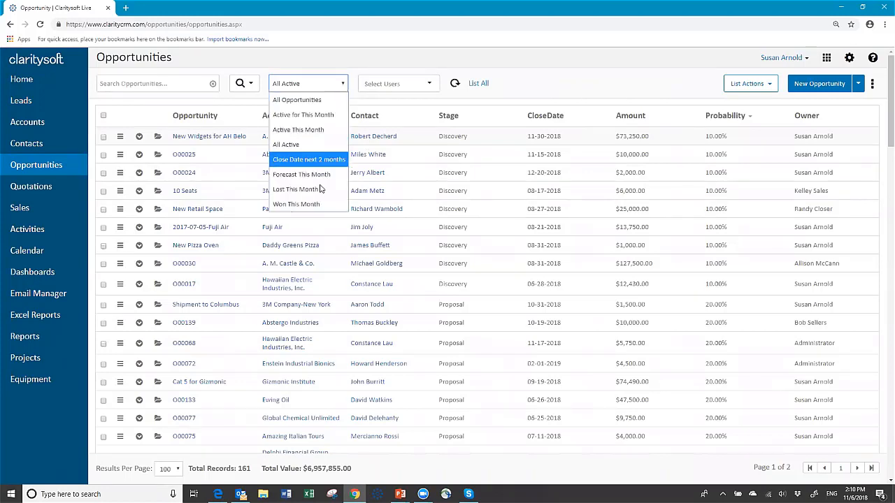
pyautogui.click(325, 103)
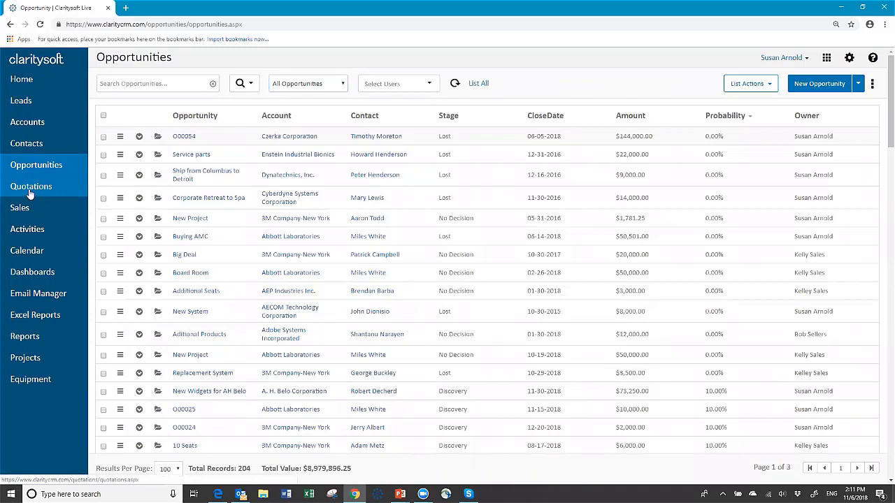
pyautogui.click(30, 192)
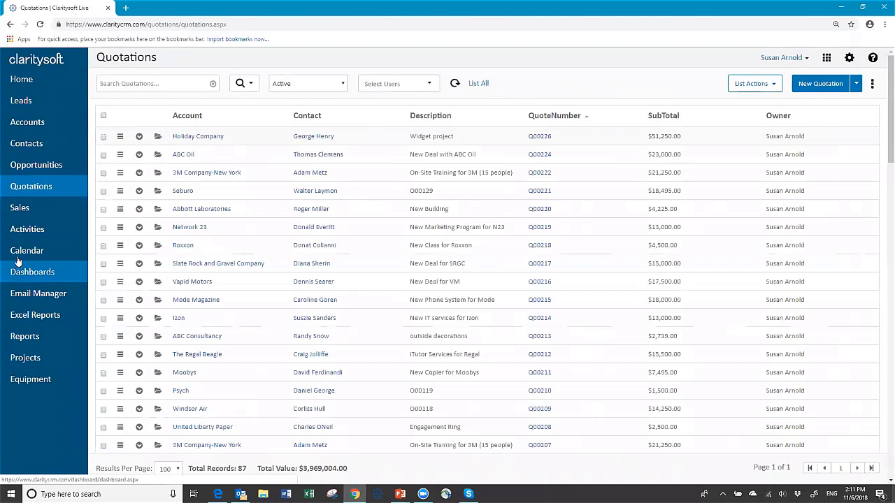
# - Open Activities and scroll through the 30 email activities in Today's Activities
pyautogui.click(28, 232)
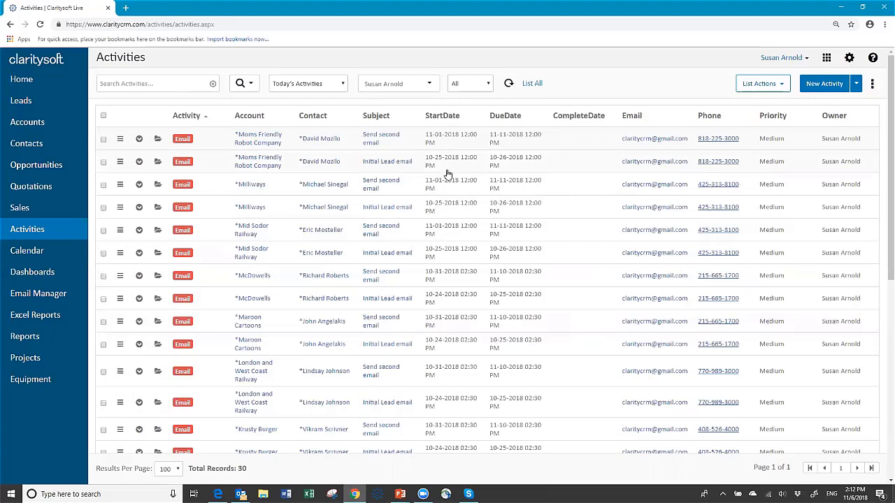
pyautogui.scroll(-3, 467, 292)
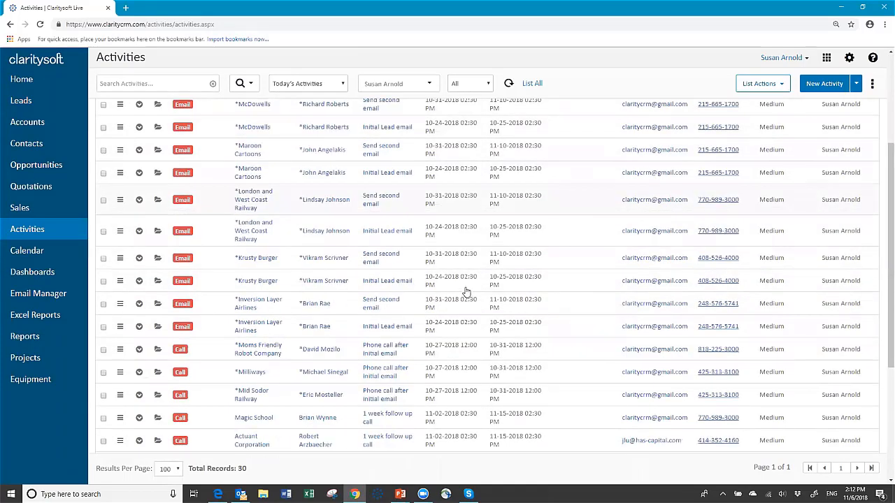
pyautogui.scroll(-3, 467, 292)
pyautogui.scroll(-1, 462, 295)
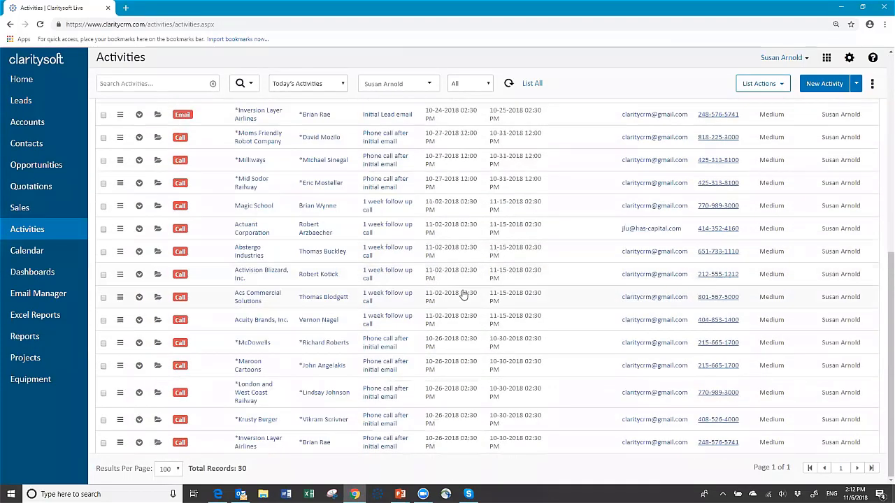
pyautogui.scroll(7, 465, 294)
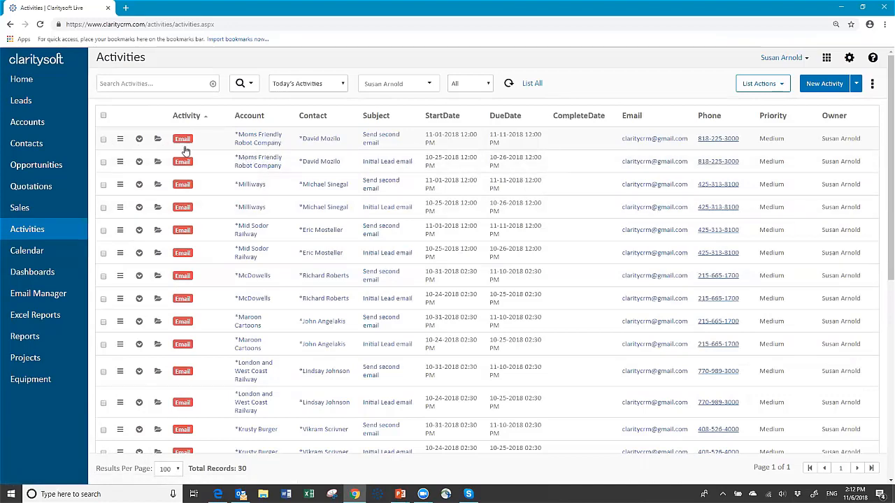
pyautogui.click(120, 139)
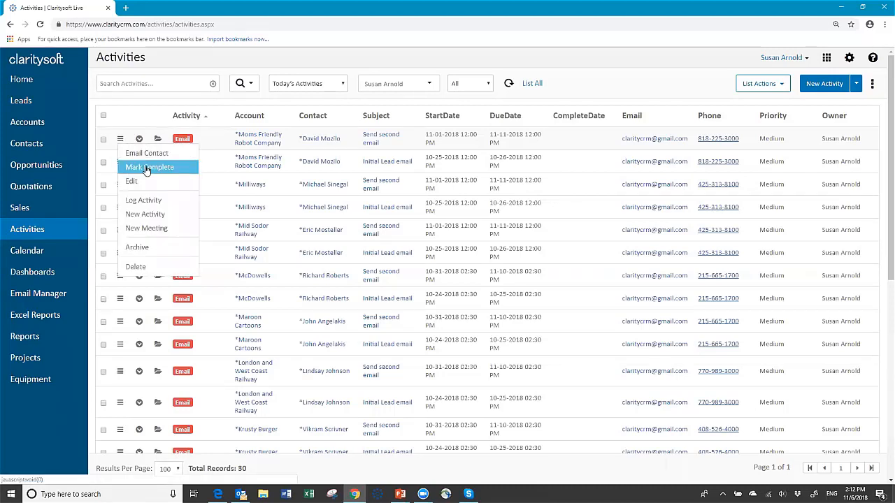
pyautogui.click(135, 114)
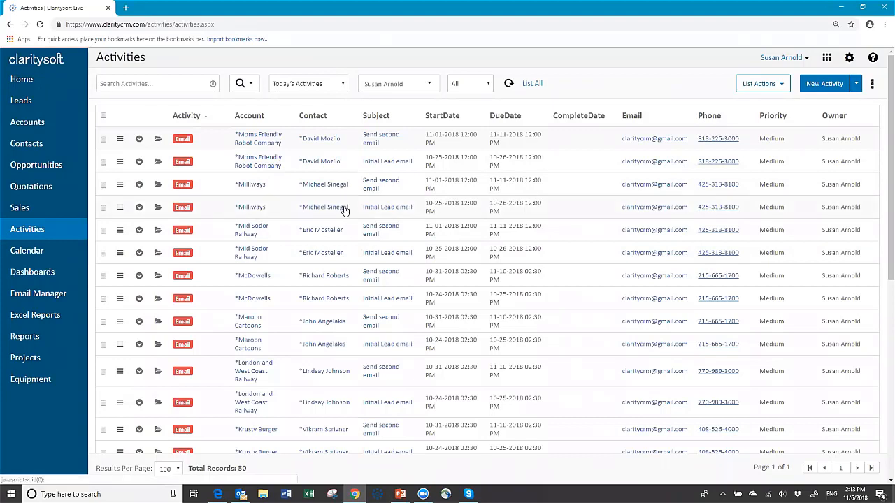
pyautogui.click(344, 85)
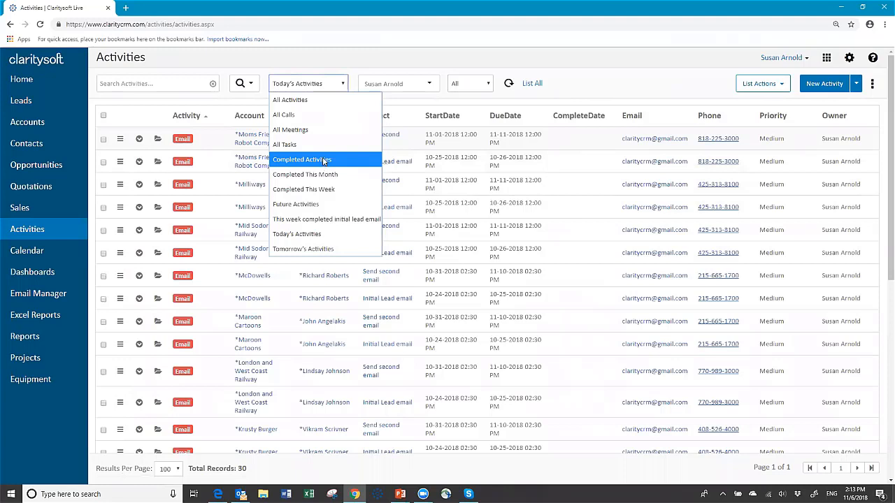
pyautogui.click(297, 162)
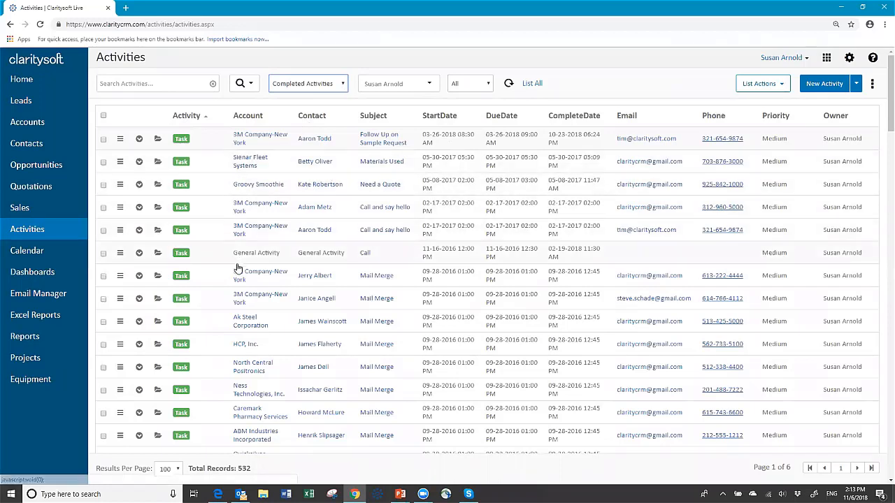
pyautogui.click(344, 85)
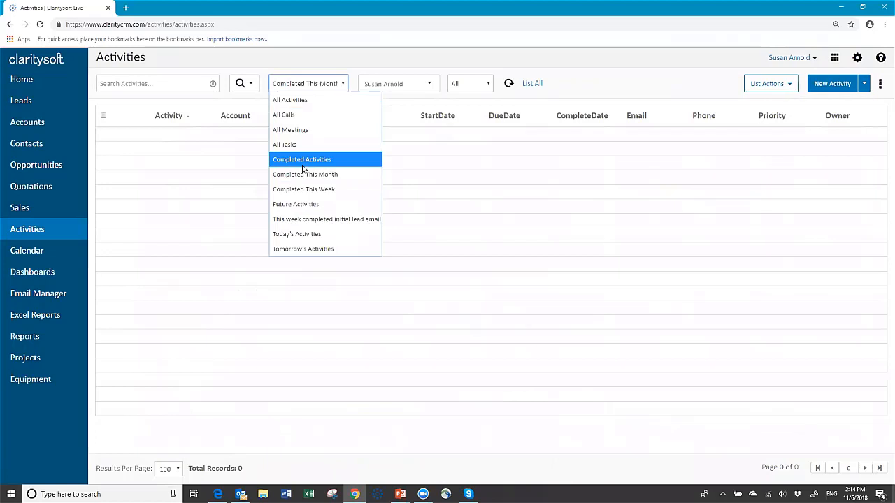
pyautogui.click(292, 206)
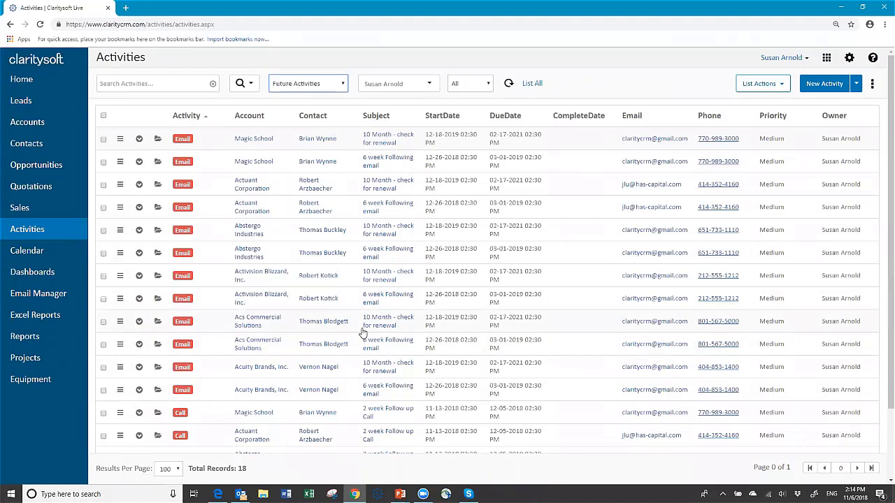
pyautogui.click(342, 86)
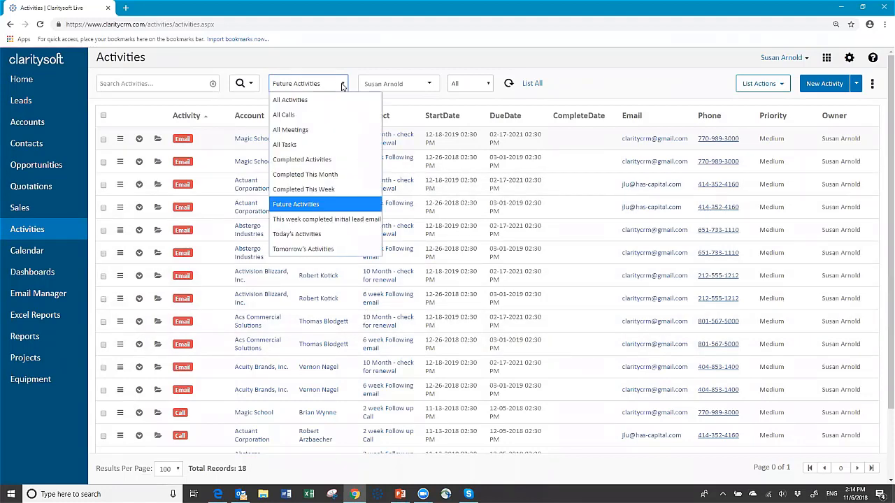
pyautogui.click(302, 251)
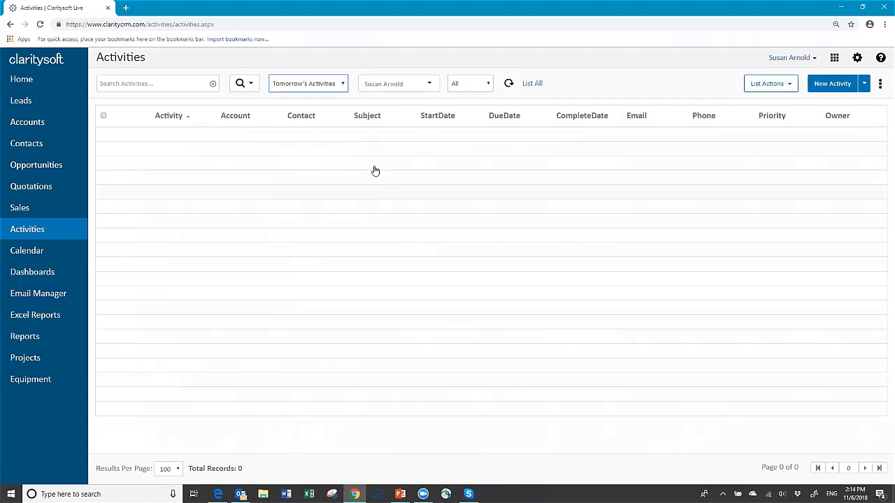
pyautogui.click(345, 84)
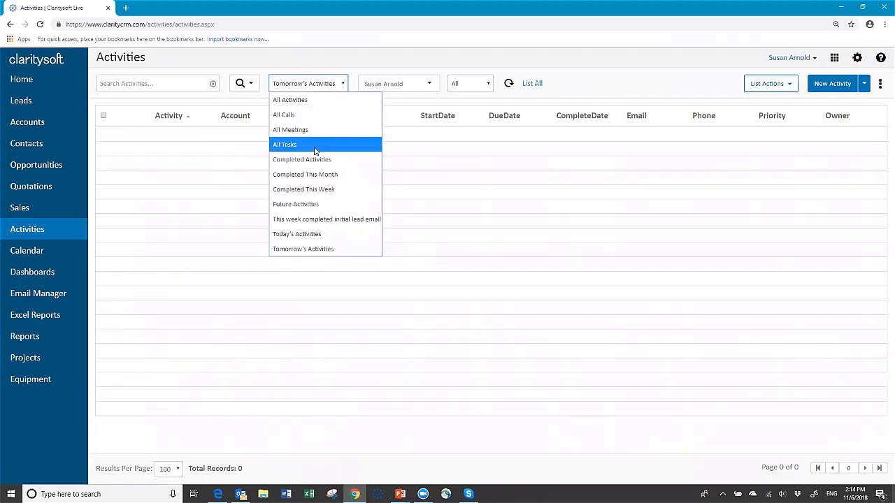
pyautogui.click(308, 234)
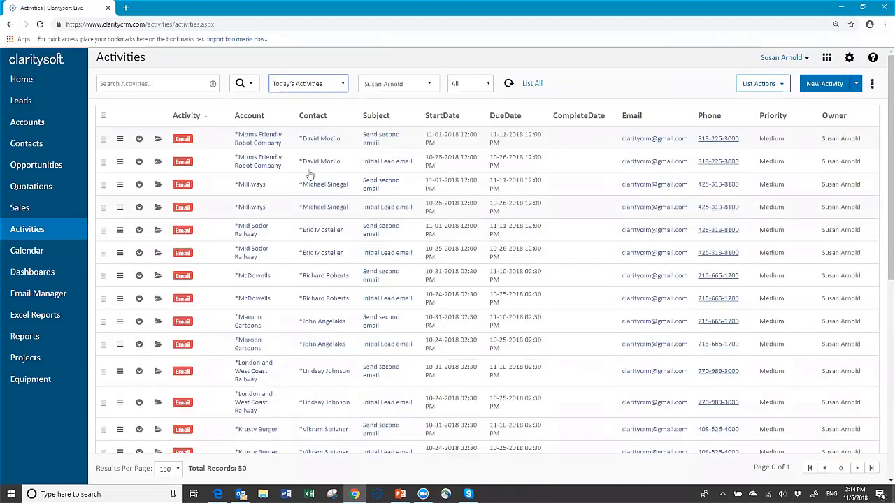
# - Open and cancel the first email activity, then show the Calendar's November 6 Day view
pyautogui.click(159, 140)
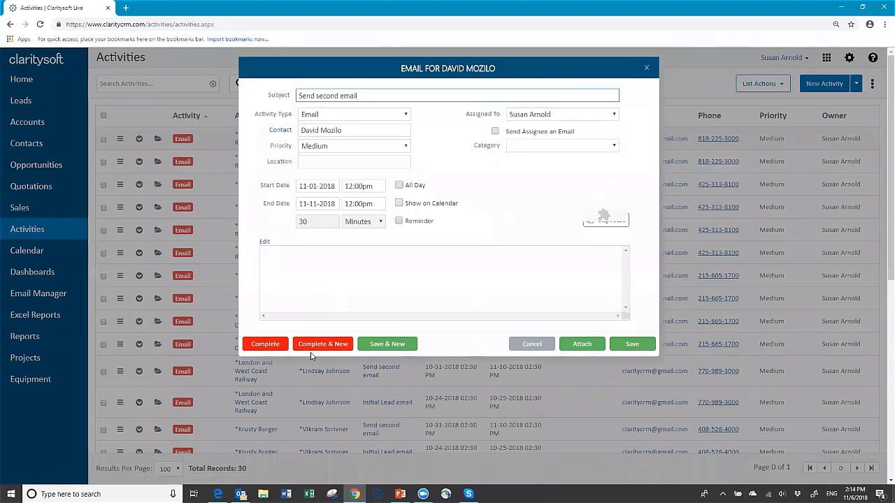
pyautogui.click(532, 345)
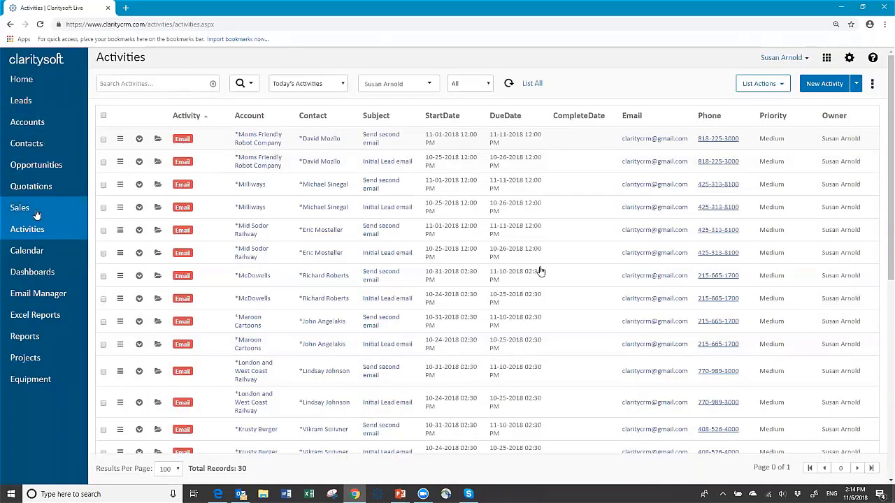
pyautogui.click(35, 253)
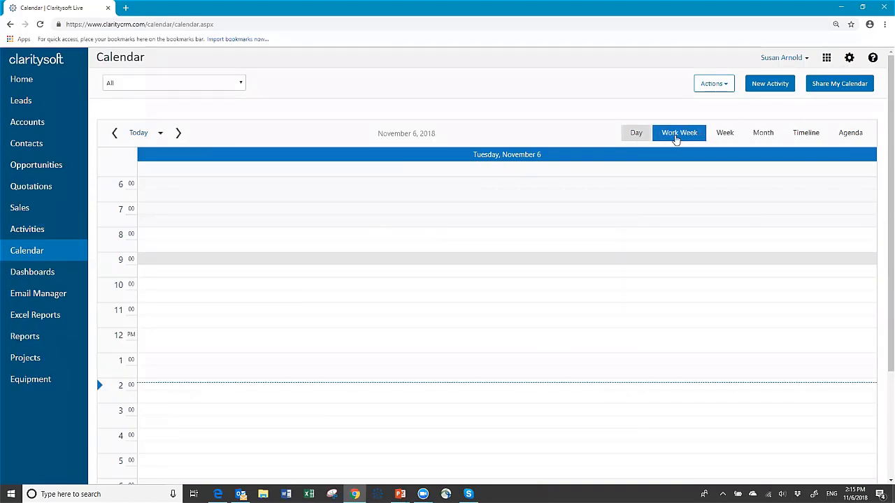
# - Switch the calendar to the Work Week view for November 5–9, 2018
pyautogui.click(676, 138)
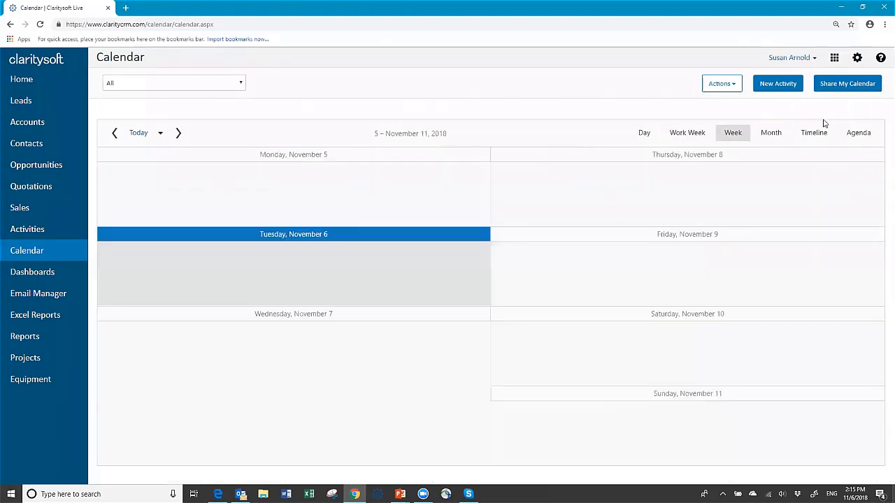
pyautogui.click(702, 135)
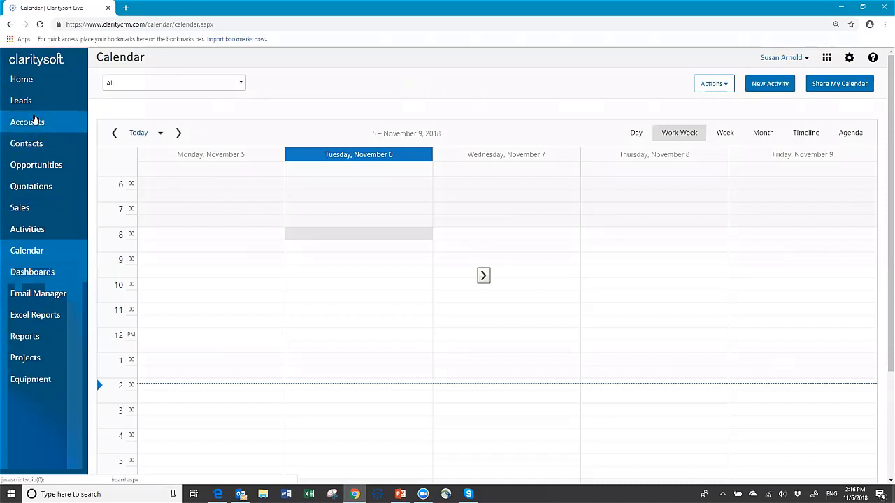
# - Open the 3M Company-New York account record from the Accounts list
pyautogui.click(30, 124)
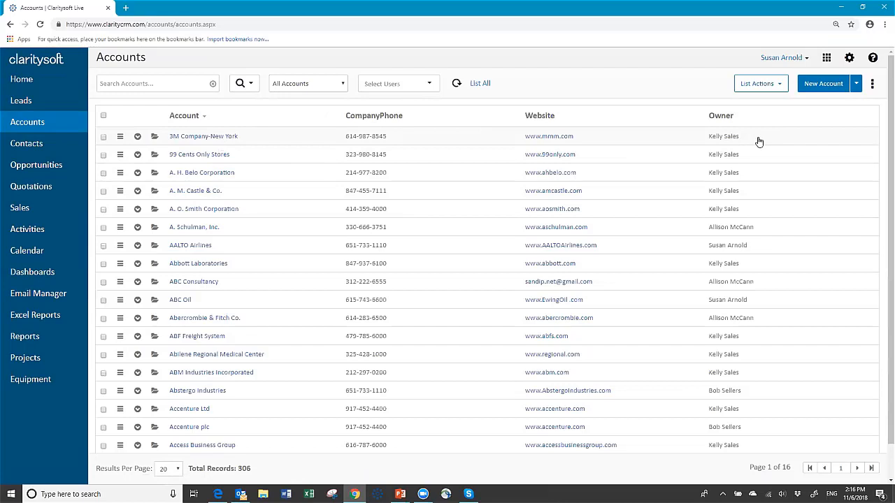
pyautogui.click(194, 140)
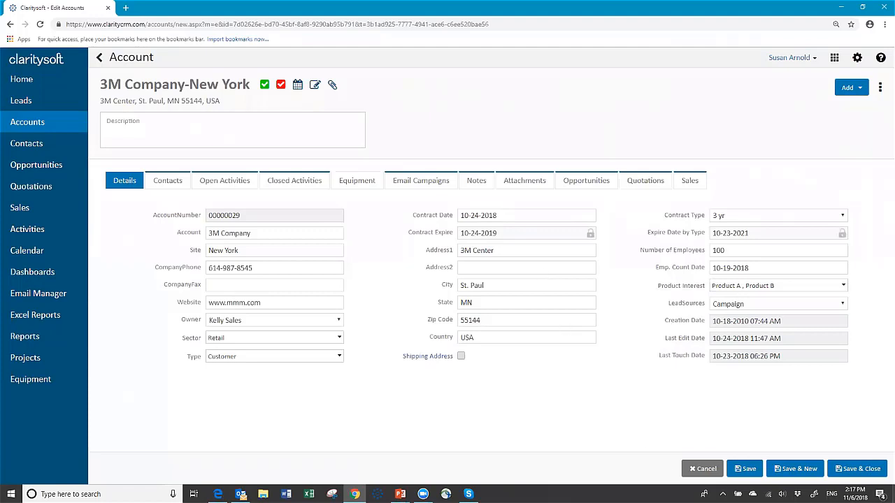
# - Cancel out of the 3M Company-New York record and open the Accounts list's more-options menu
pyautogui.click(711, 473)
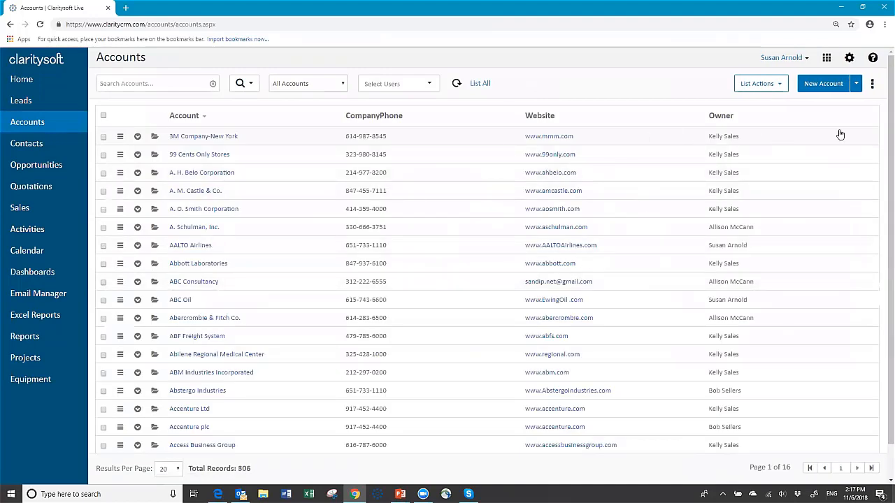
pyautogui.click(873, 85)
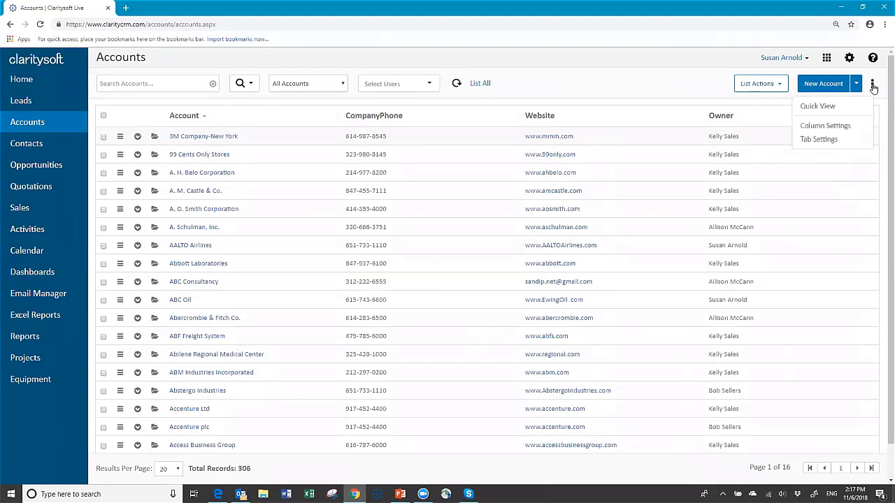
# - In Default Column Settings, move Website out and make City and Last Touch Date visible
pyautogui.click(845, 126)
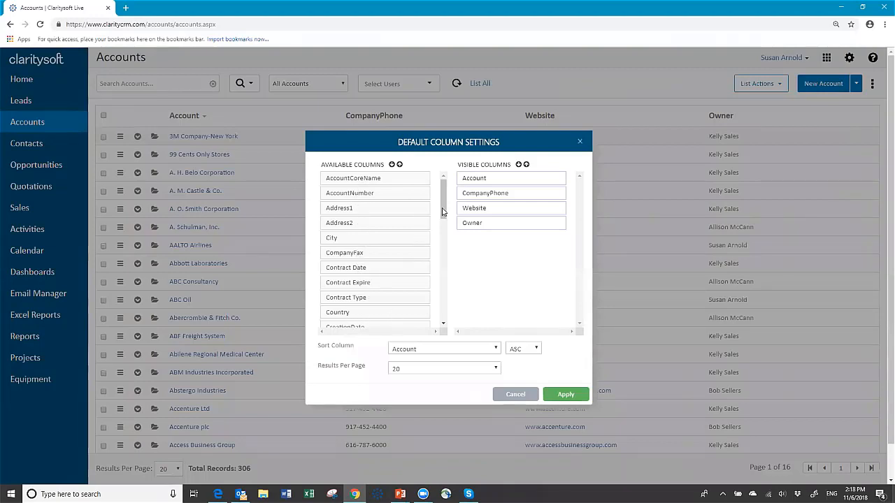
pyautogui.moveTo(443, 211); pyautogui.dragTo(481, 192)
pyautogui.moveTo(363, 244); pyautogui.dragTo(490, 209)
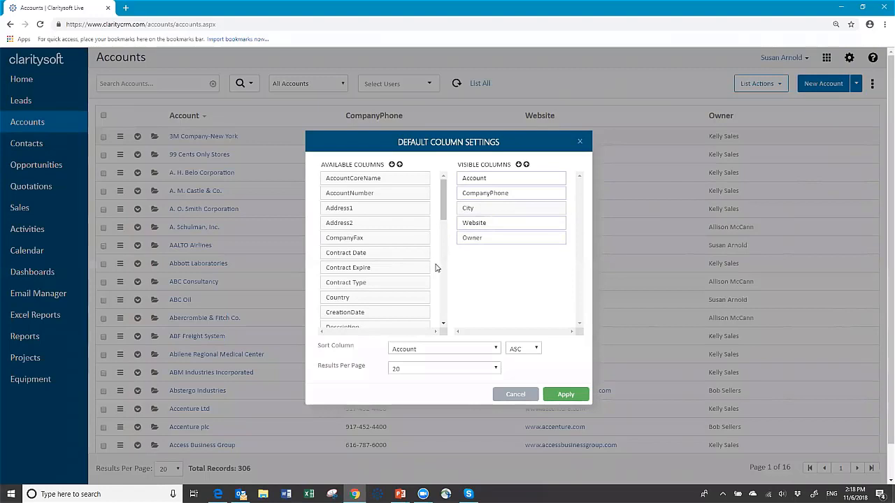
pyautogui.moveTo(444, 224); pyautogui.dragTo(444, 260)
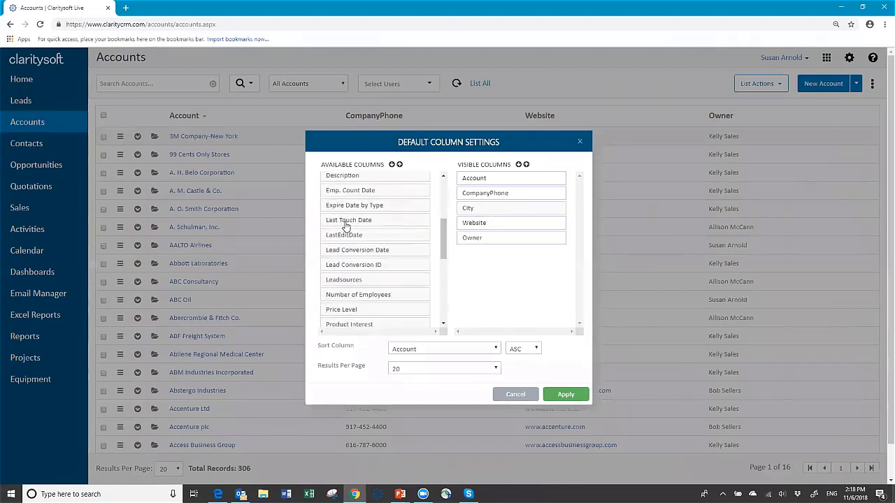
pyautogui.moveTo(348, 224); pyautogui.dragTo(393, 281)
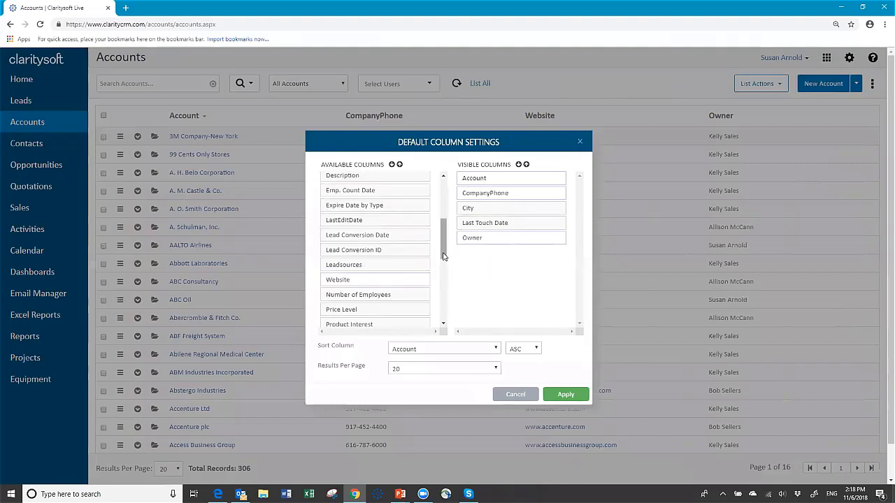
pyautogui.moveTo(440, 256); pyautogui.dragTo(448, 273)
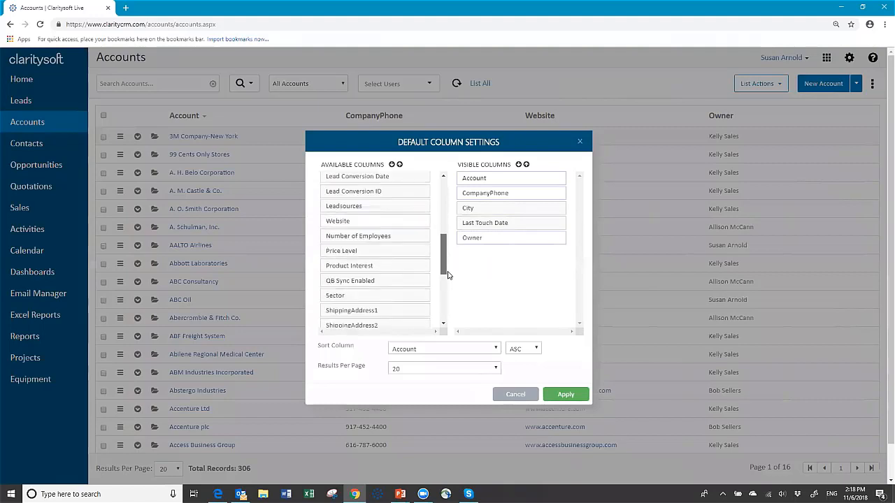
# - Add Product Interest, Type, State and Sector to the visible account columns
pyautogui.scroll(-2, 448, 275)
pyautogui.moveTo(350, 231); pyautogui.dragTo(496, 236)
pyautogui.scroll(-3, 443, 286)
pyautogui.moveTo(343, 273); pyautogui.dragTo(479, 226)
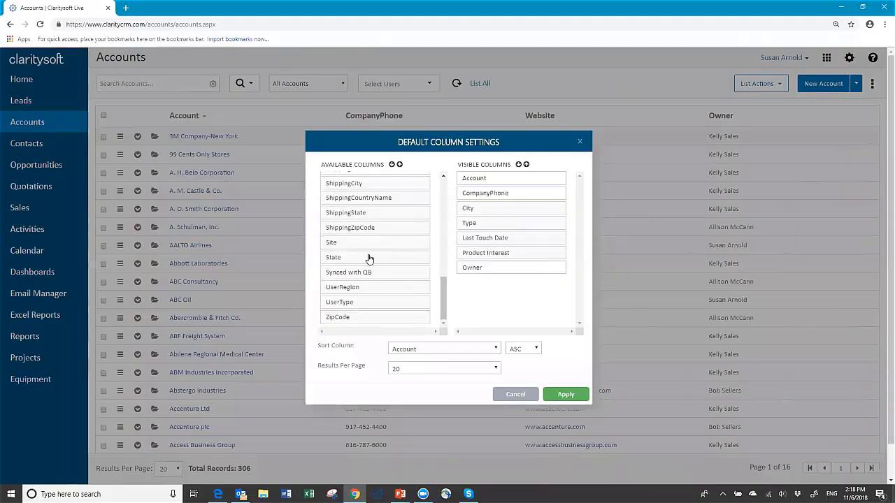
pyautogui.moveTo(369, 260); pyautogui.dragTo(497, 217)
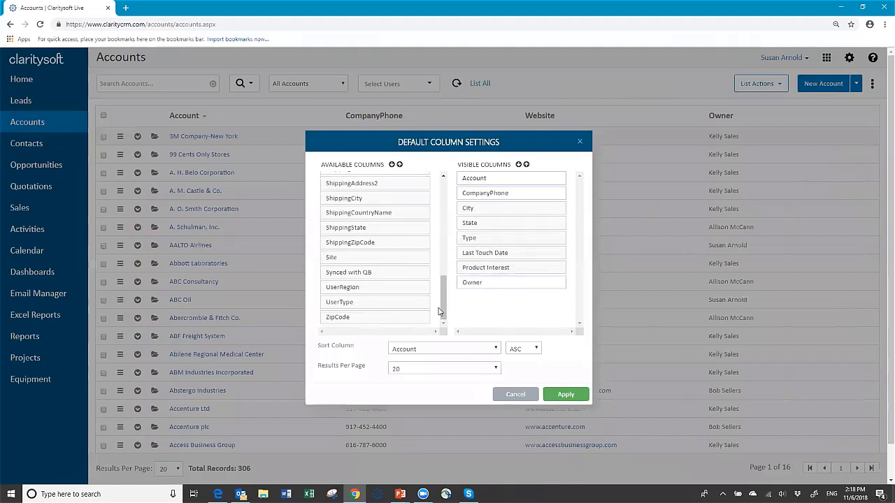
pyautogui.click(444, 177)
pyautogui.moveTo(385, 230); pyautogui.dragTo(520, 239)
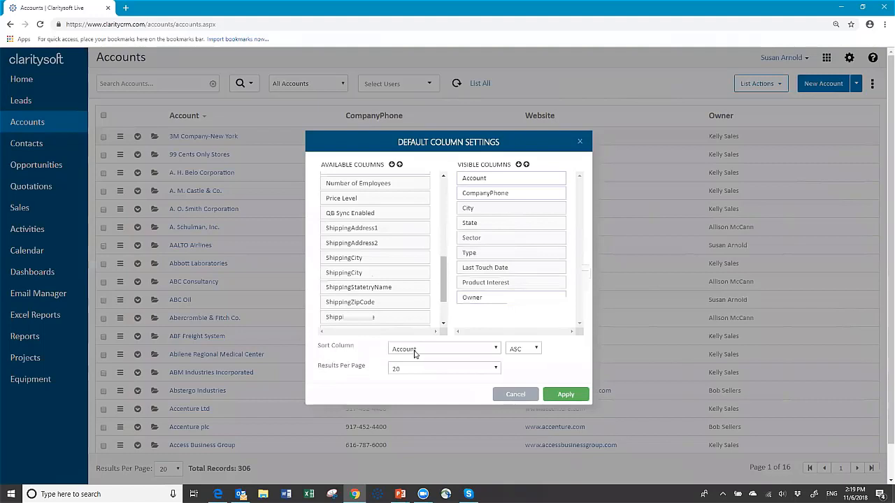
# - Keep Account as the sort column and set Results Per Page to 100
pyautogui.click(494, 350)
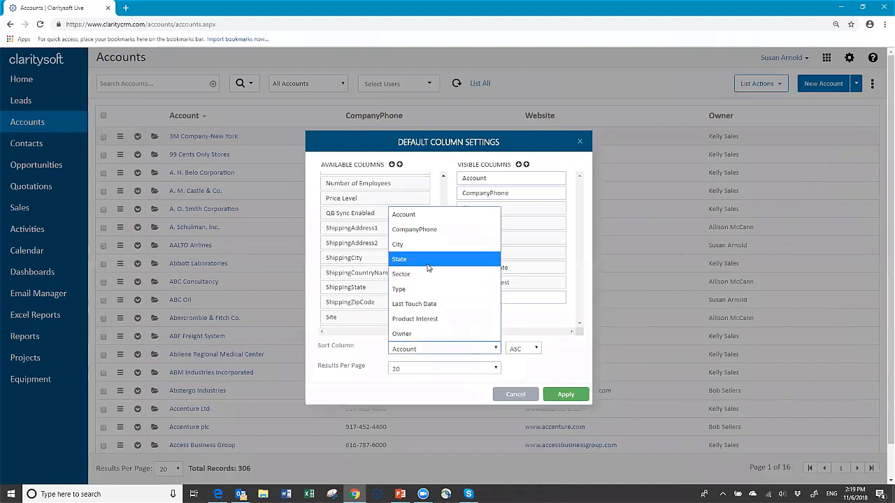
pyautogui.click(437, 352)
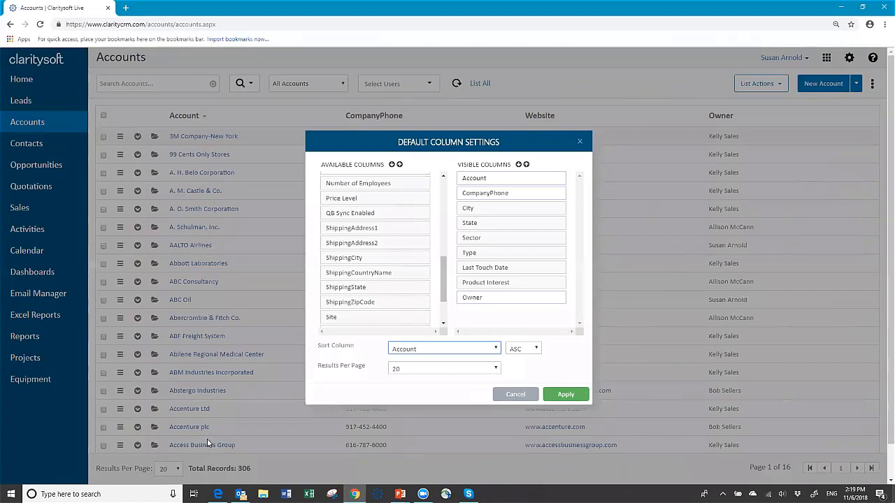
pyautogui.click(496, 368)
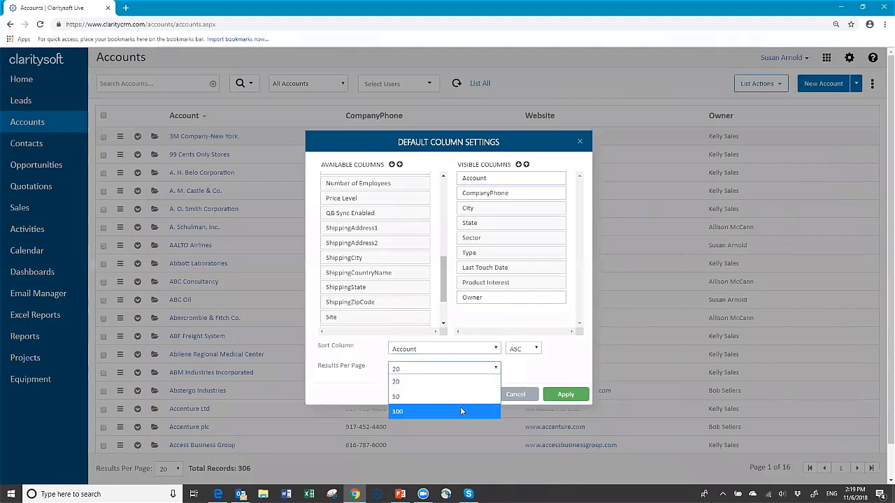
pyautogui.click(405, 412)
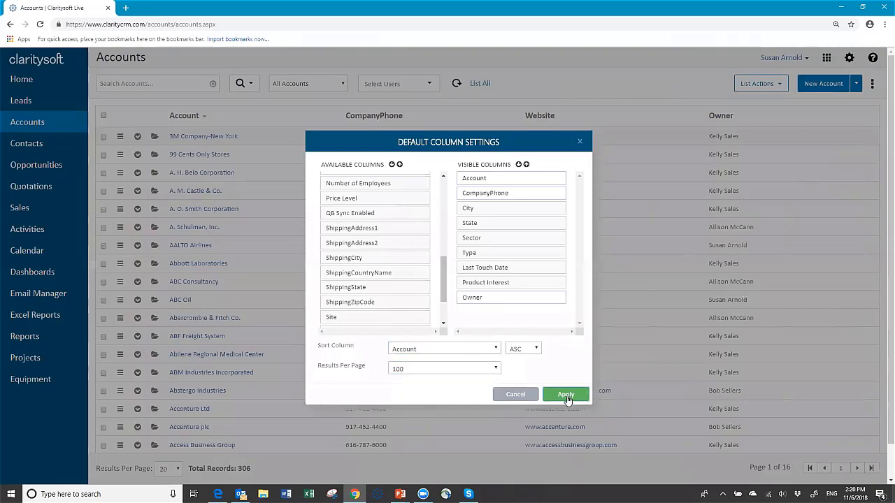
# - Apply the new column layout, then reopen Column Settings to verify it and cancel
pyautogui.click(567, 397)
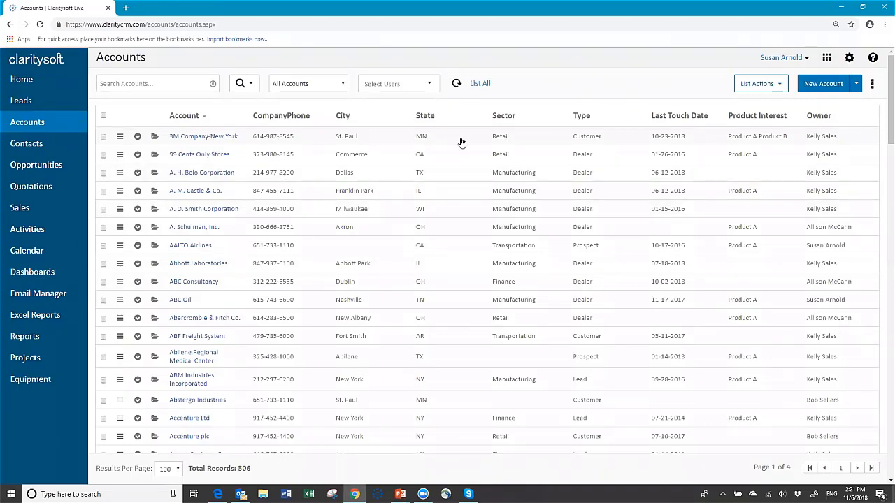
pyautogui.click(872, 87)
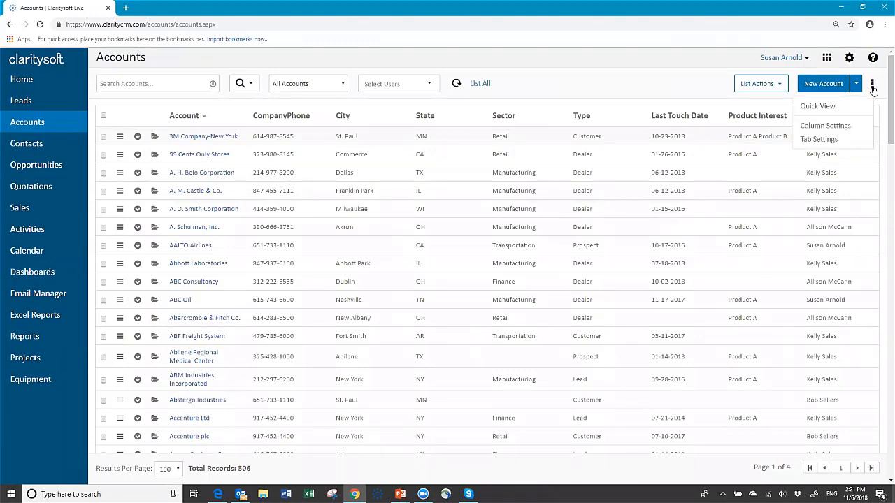
pyautogui.click(845, 125)
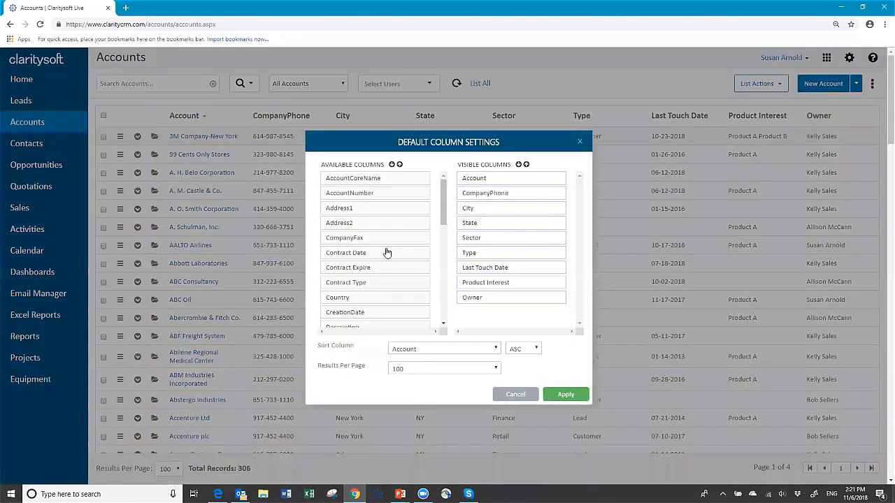
pyautogui.click(517, 395)
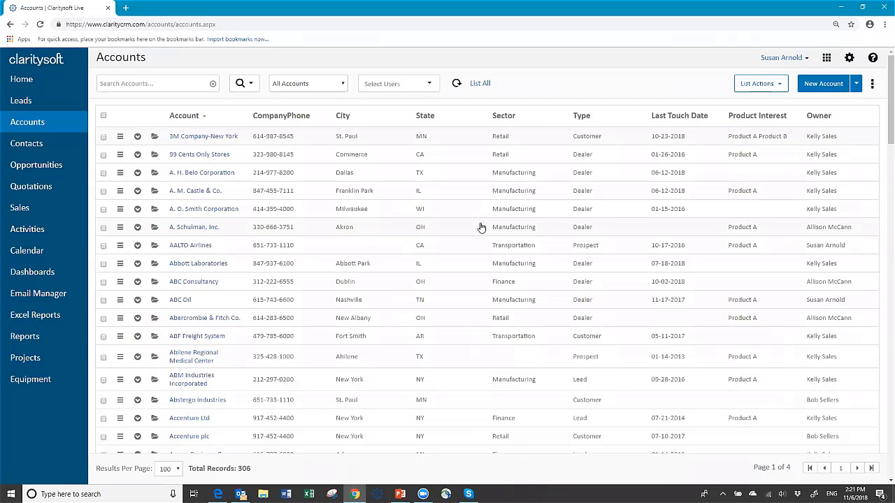
pyautogui.scroll(-12, 481, 227)
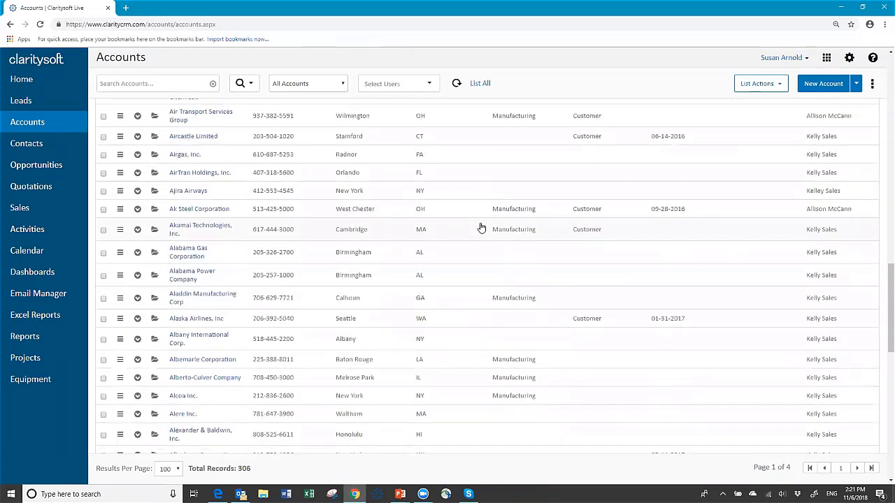
pyautogui.scroll(-8, 481, 227)
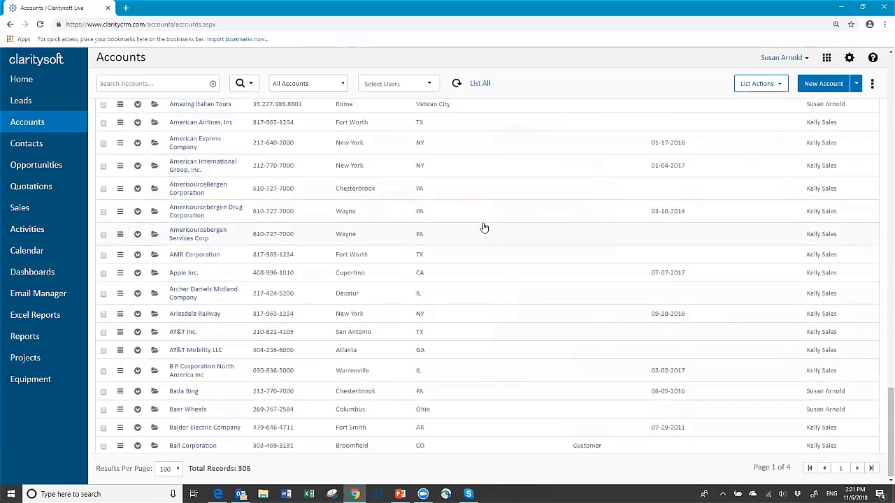
pyautogui.scroll(20, 484, 227)
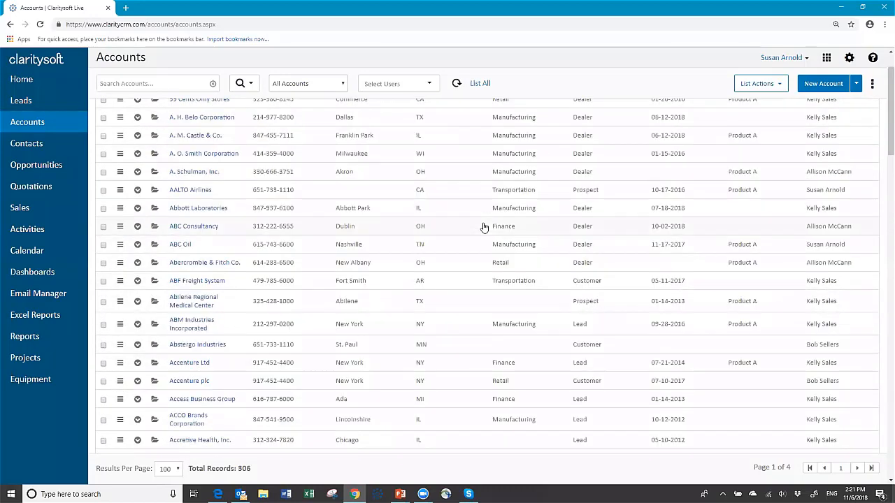
pyautogui.scroll(2, 484, 227)
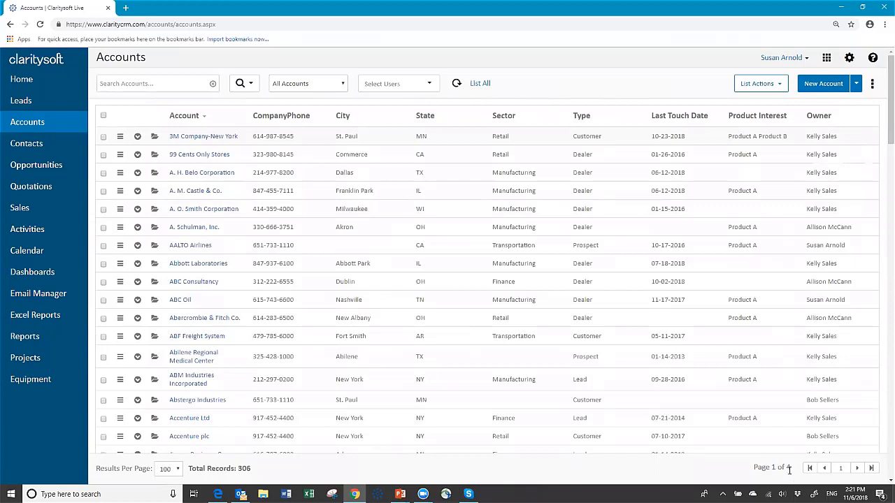
pyautogui.click(860, 469)
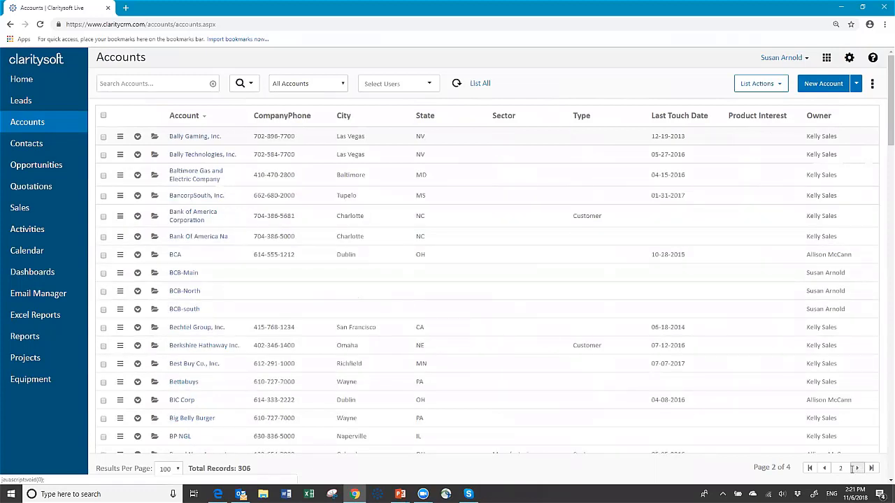
pyautogui.click(825, 470)
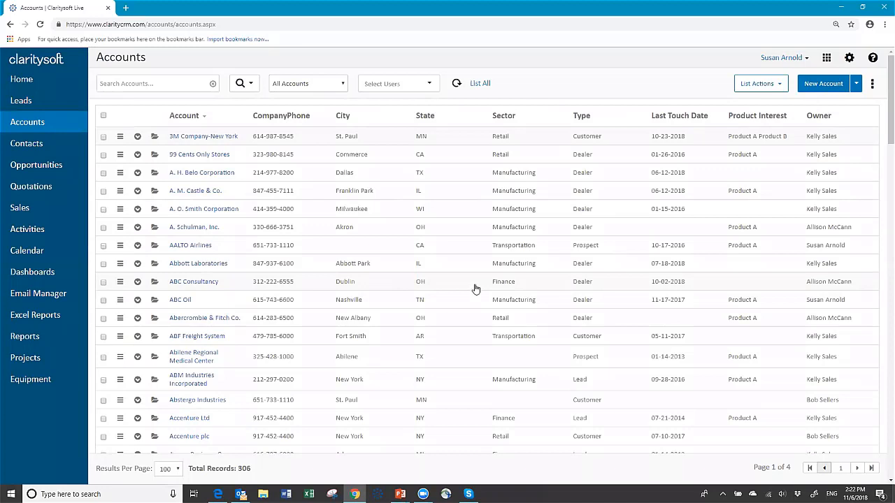
pyautogui.click(150, 83)
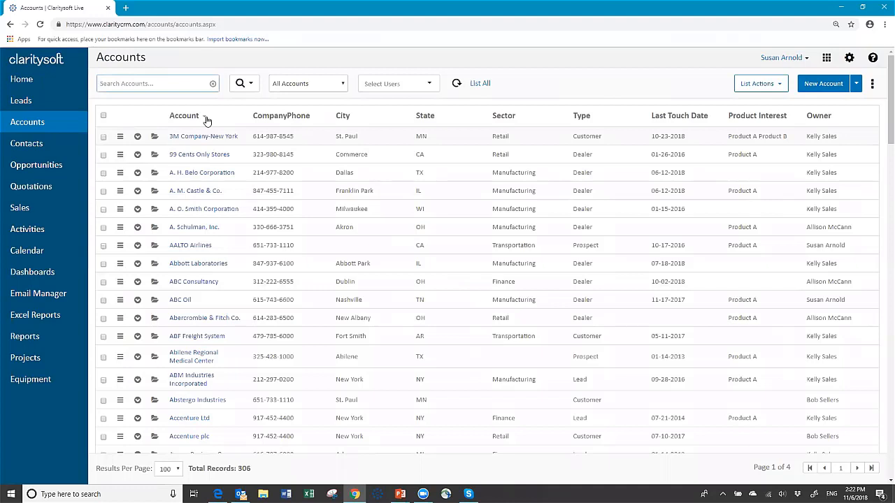
# - Search the accounts for 'glob' to list the three Global accounts
pyautogui.write('glob')
pyautogui.press('Return')
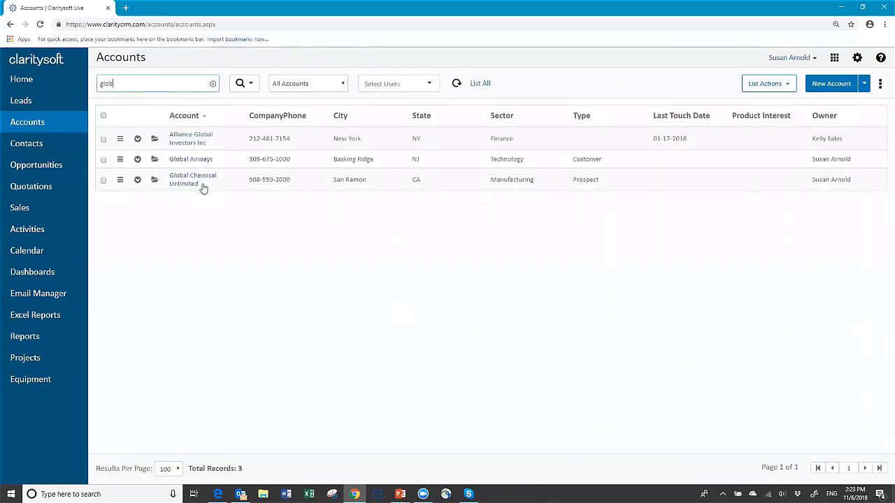
# - Open the Alliance Global Investors Inc account and set its account type to Customer
pyautogui.click(180, 145)
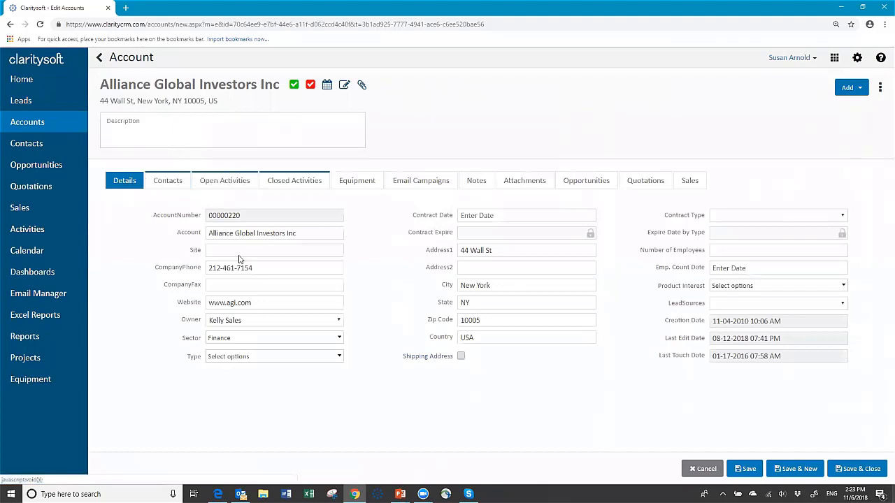
pyautogui.click(254, 235)
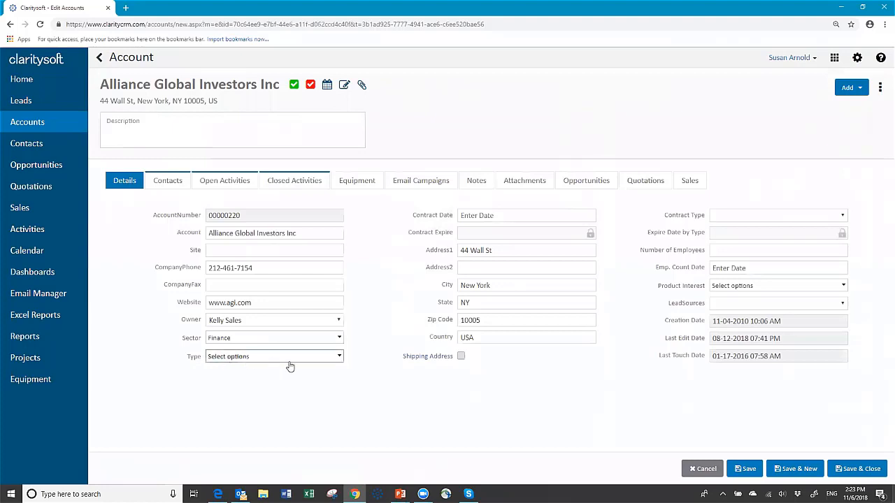
pyautogui.click(340, 358)
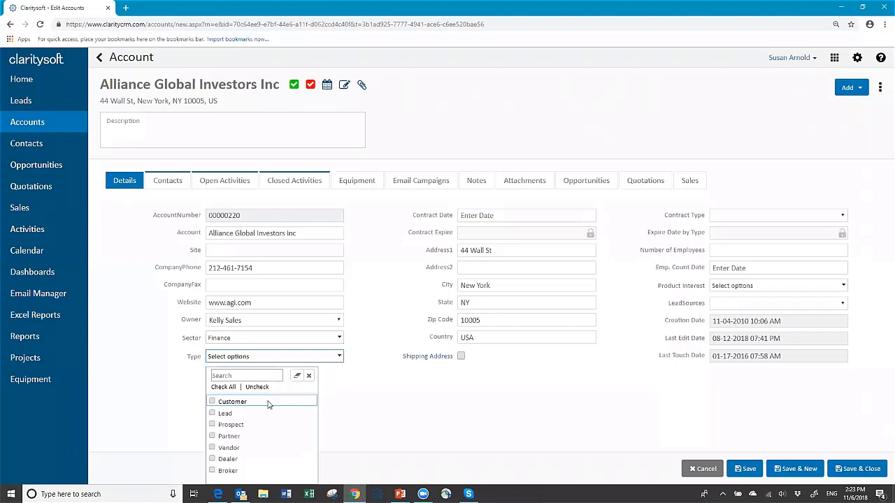
pyautogui.click(227, 404)
pyautogui.click(398, 390)
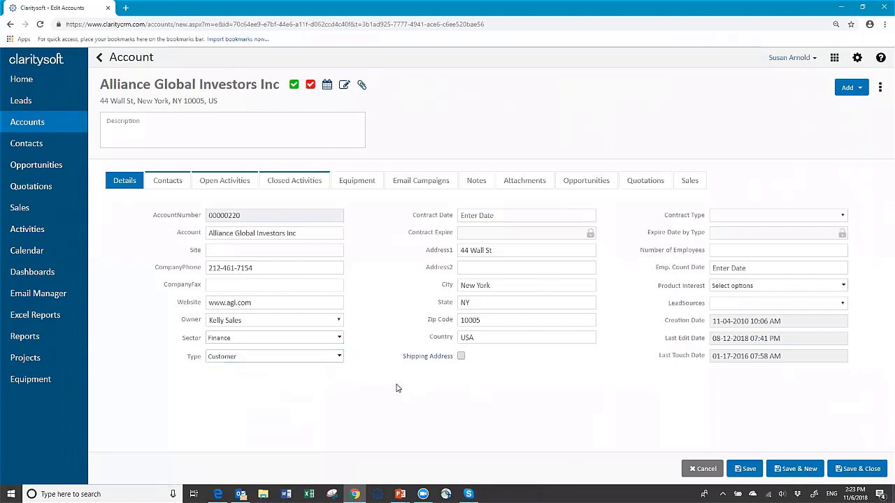
# - Set the Contract Date to 11-06-2018 and the Contract Type to 1 yr
pyautogui.click(487, 215)
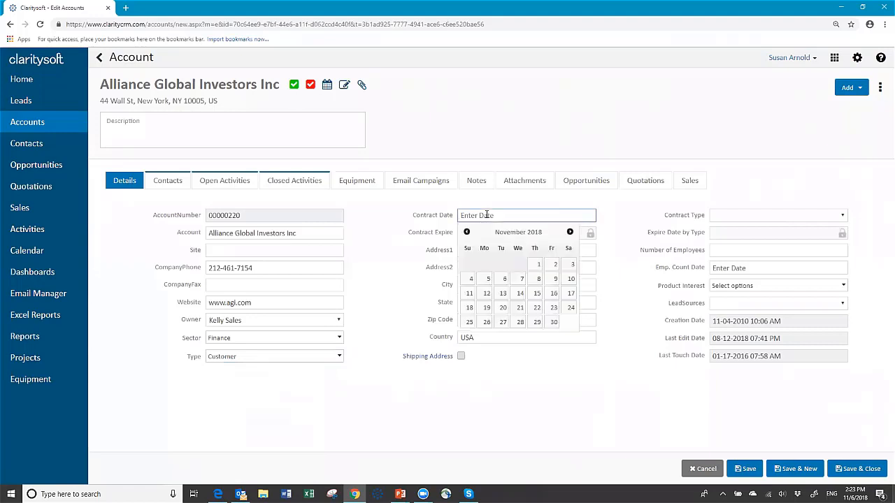
pyautogui.click(502, 281)
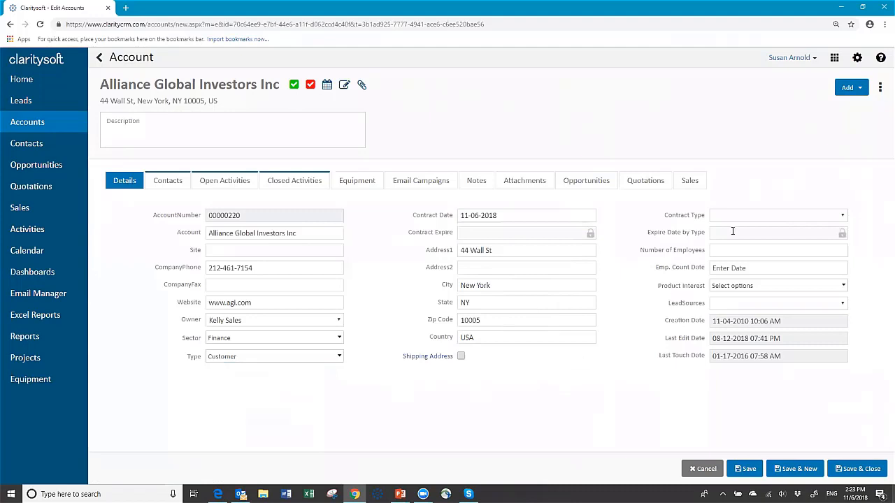
pyautogui.click(844, 219)
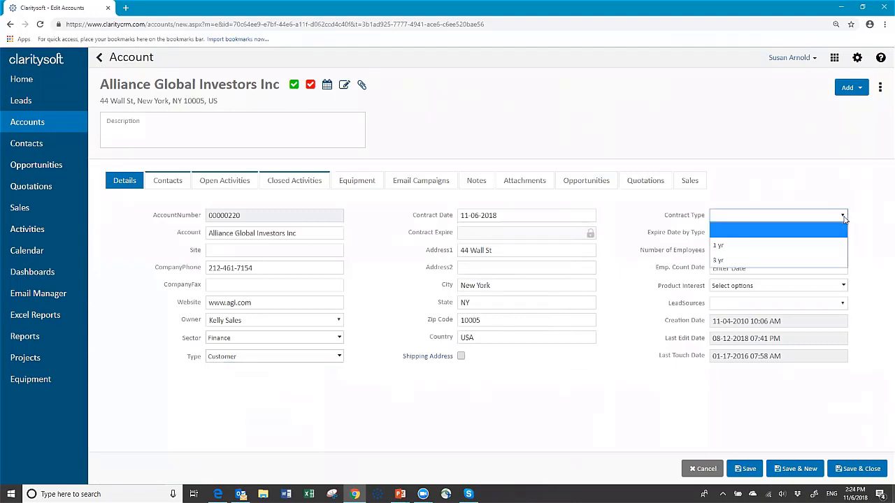
pyautogui.click(746, 246)
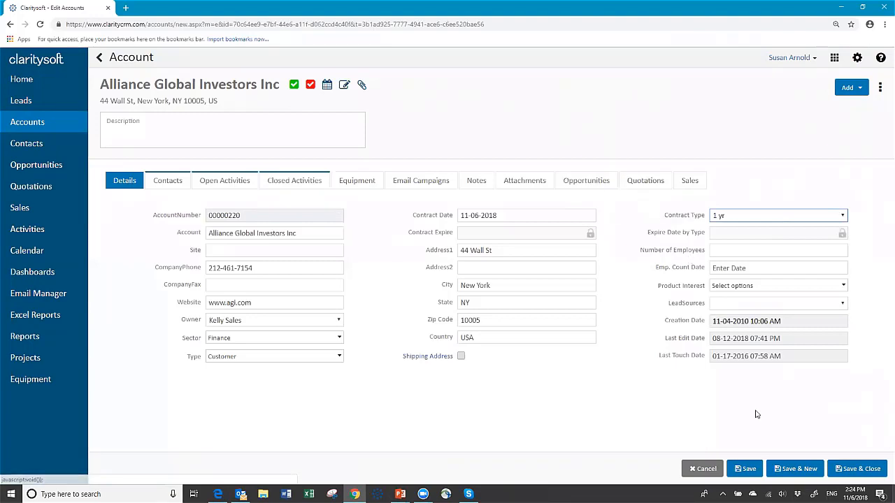
# - Save the account so expiry fills in as 11-06-2019, then view its contacts
pyautogui.click(747, 470)
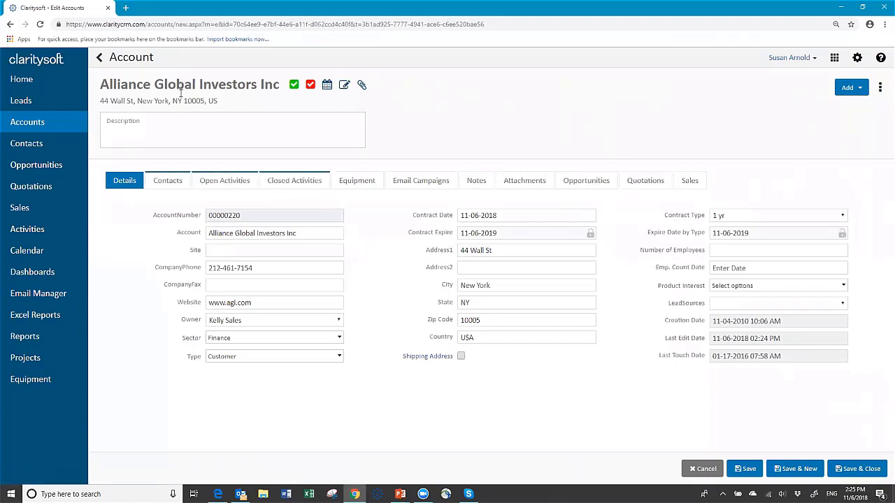
pyautogui.click(171, 183)
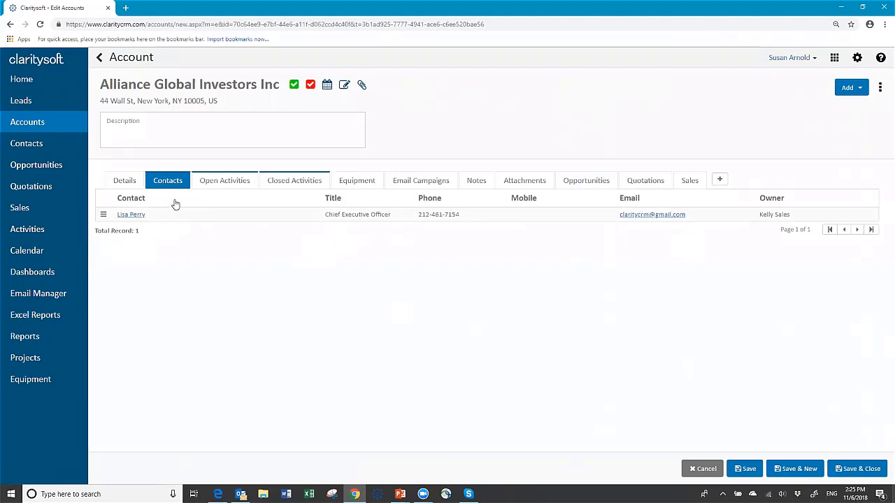
# - Add a new contact with the person's full name, title 'manager', salutation and e-mail address
pyautogui.click(722, 182)
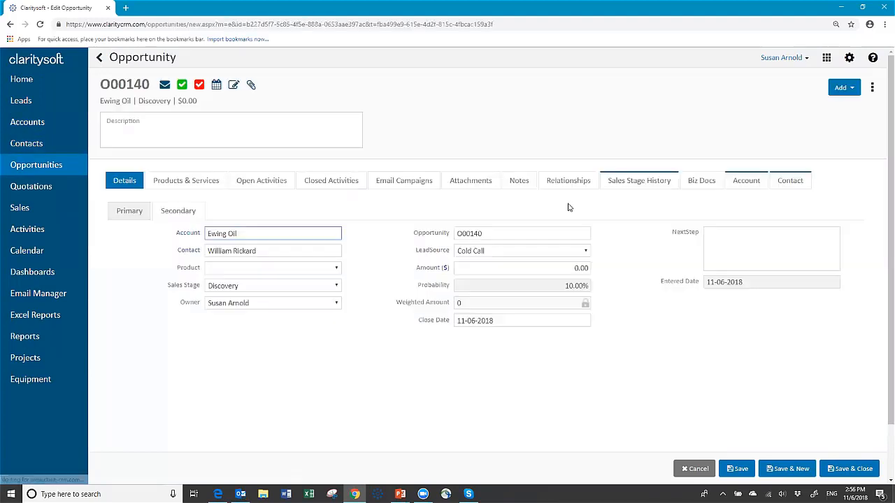
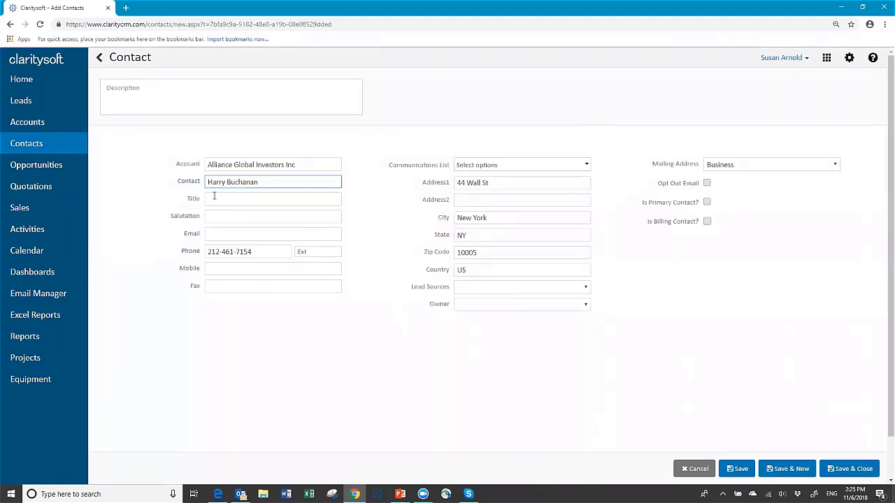
pyautogui.click(216, 198)
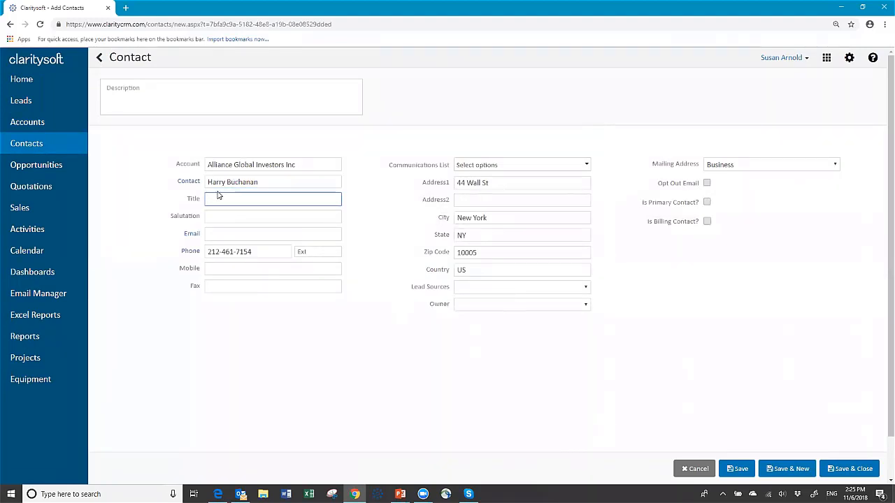
pyautogui.write('manager')
pyautogui.press('Tab')
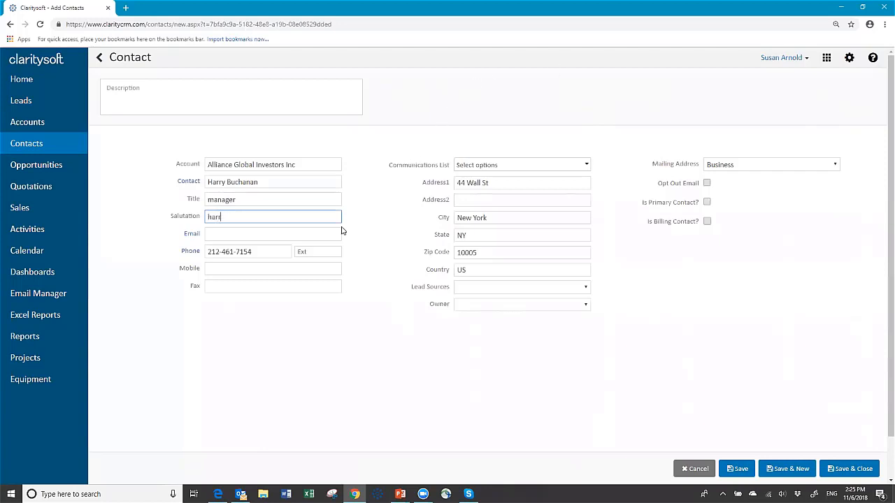
pyautogui.write('Harry')
pyautogui.click(225, 234)
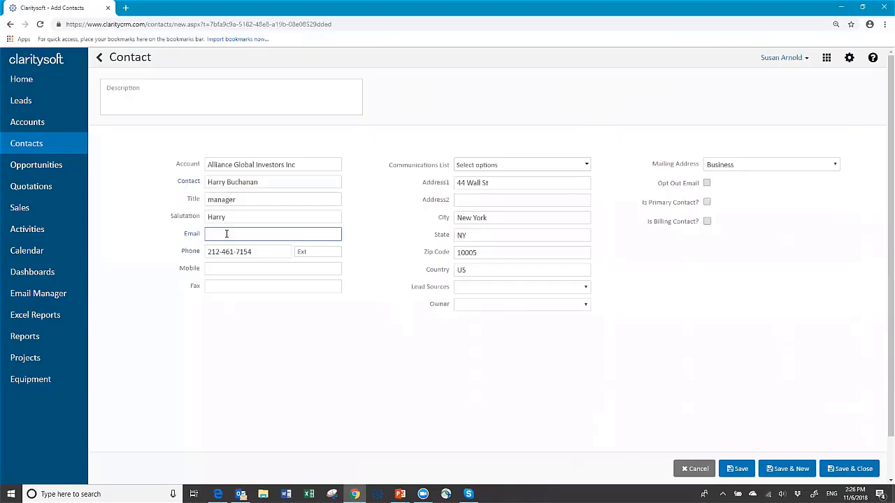
pyautogui.click(227, 235)
pyautogui.write('B')
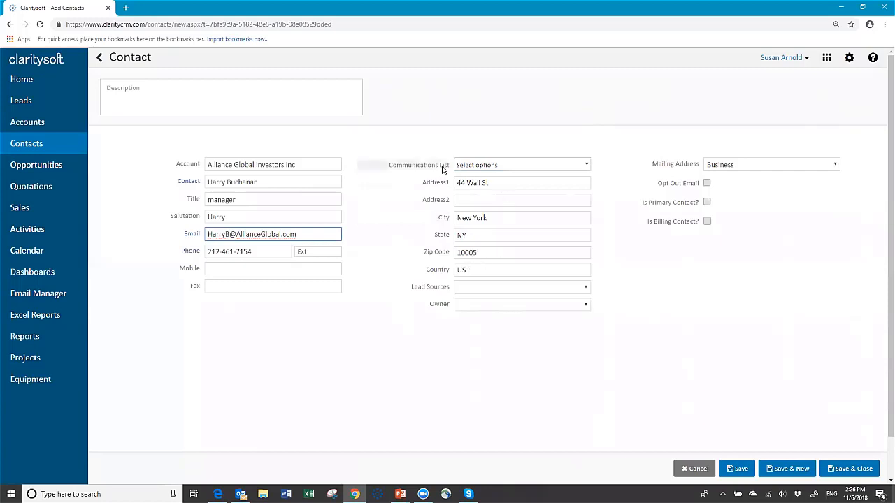
# - Tick Newsletter in the contact's Communications List, leaving the Owner unchanged
pyautogui.click(586, 166)
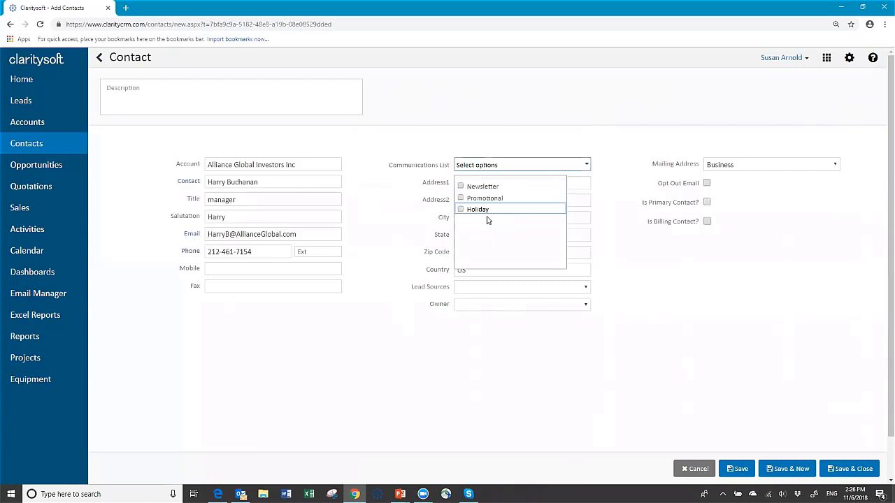
pyautogui.click(461, 187)
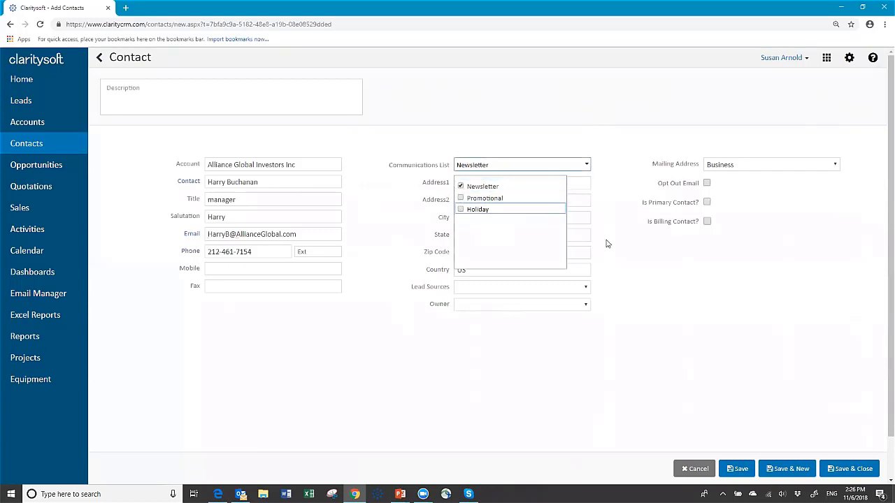
pyautogui.click(628, 205)
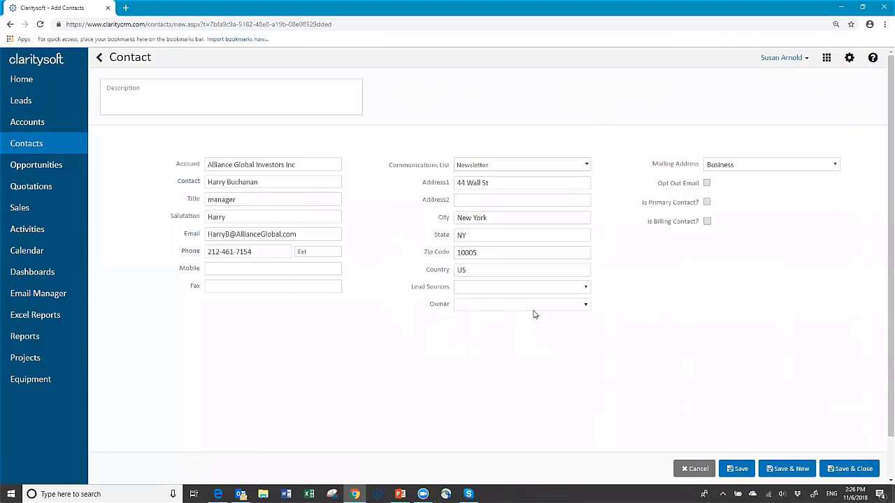
pyautogui.click(587, 306)
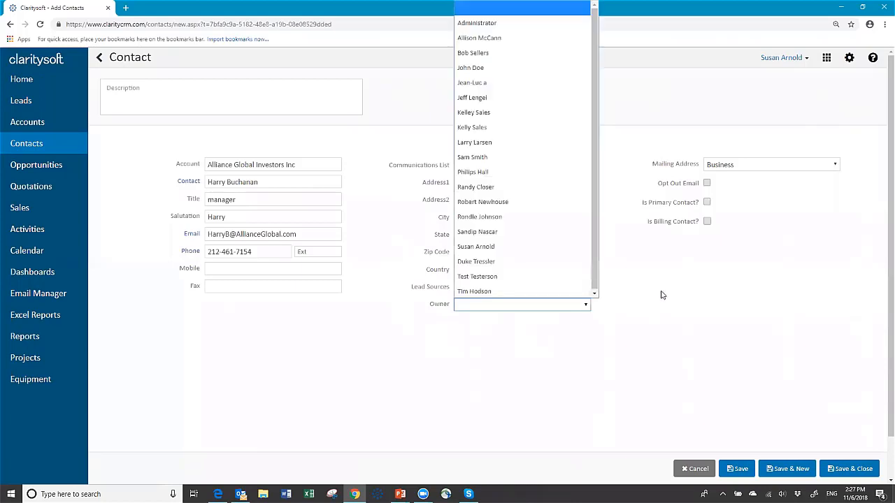
pyautogui.click(634, 292)
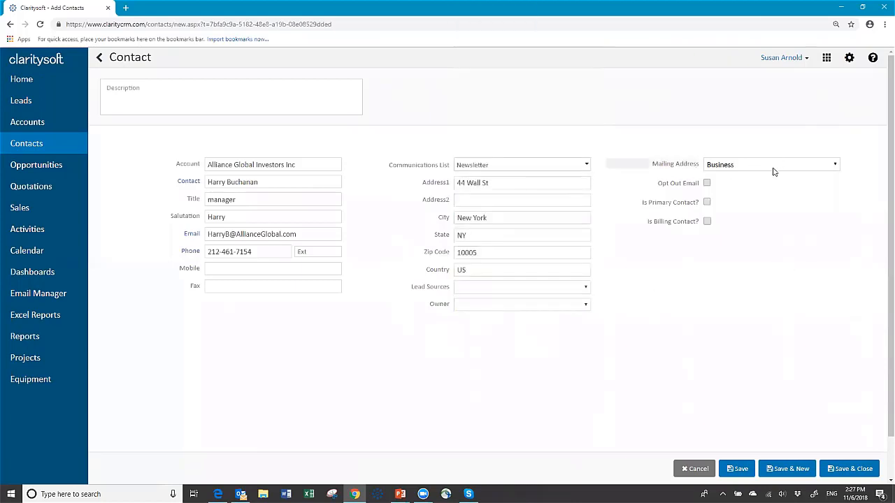
pyautogui.click(836, 165)
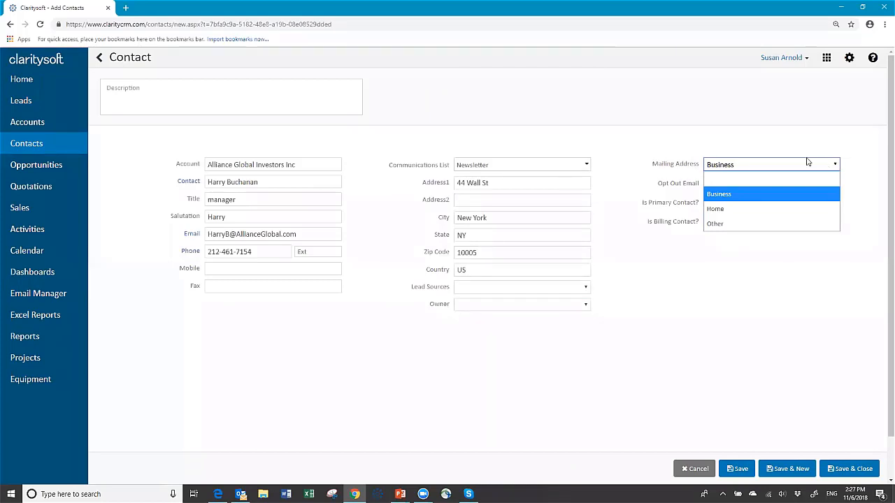
pyautogui.press('Down')
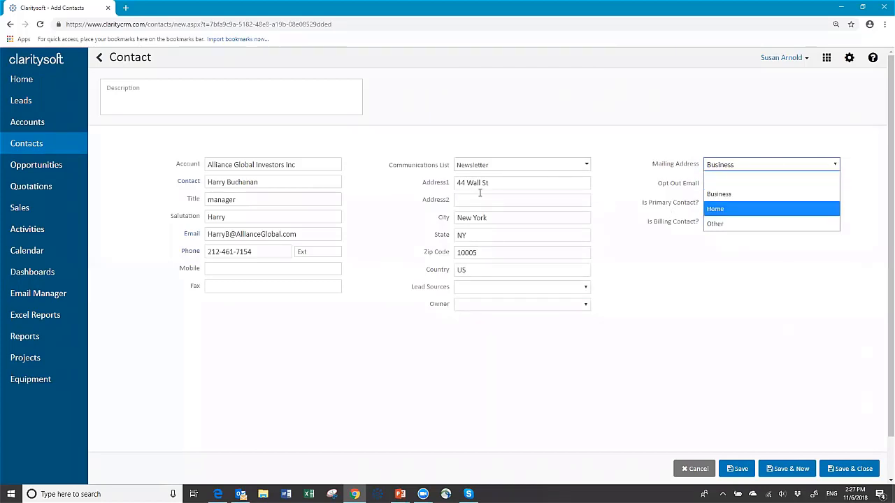
pyautogui.click(733, 210)
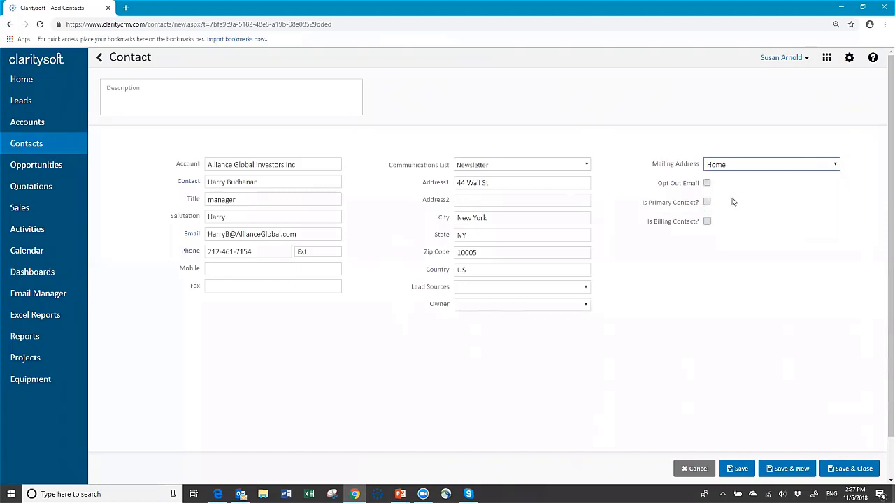
pyautogui.click(497, 184)
pyautogui.moveTo(497, 183); pyautogui.dragTo(435, 199)
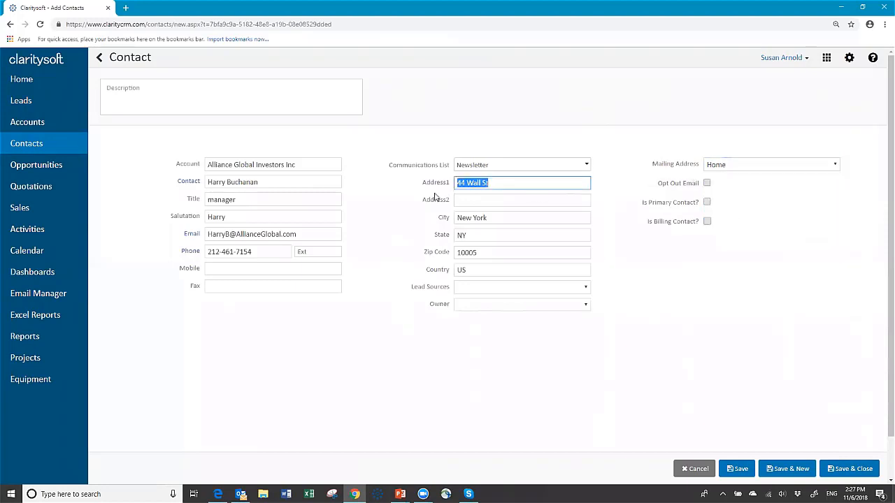
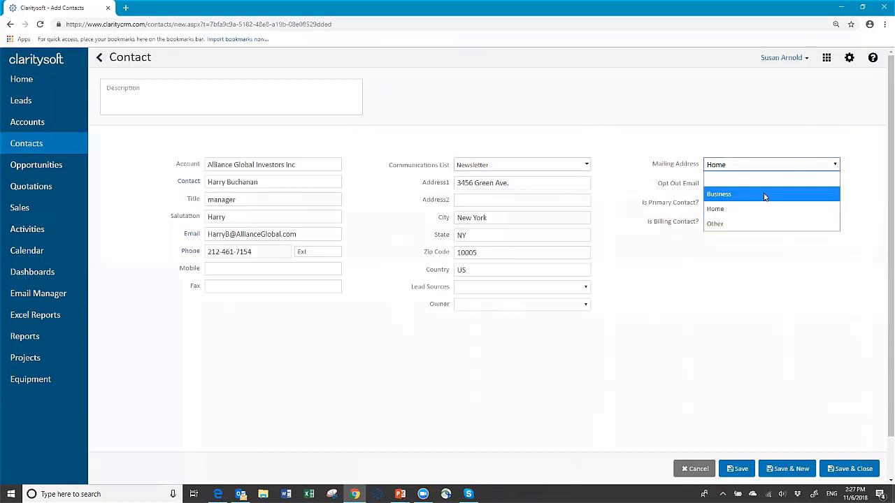
pyautogui.click(766, 194)
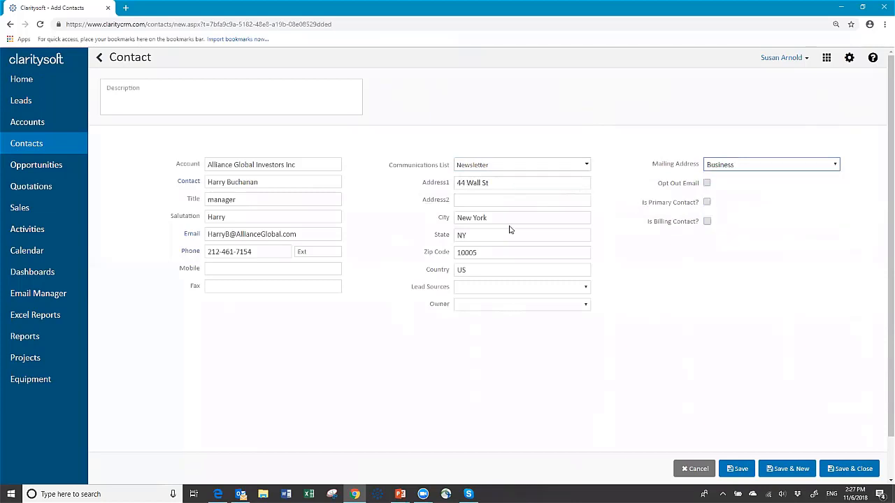
pyautogui.click(834, 165)
pyautogui.click(715, 208)
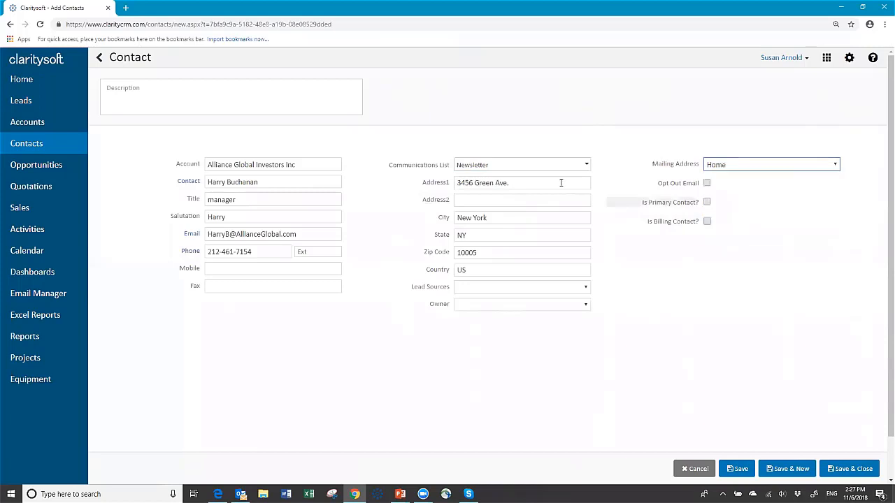
pyautogui.click(839, 166)
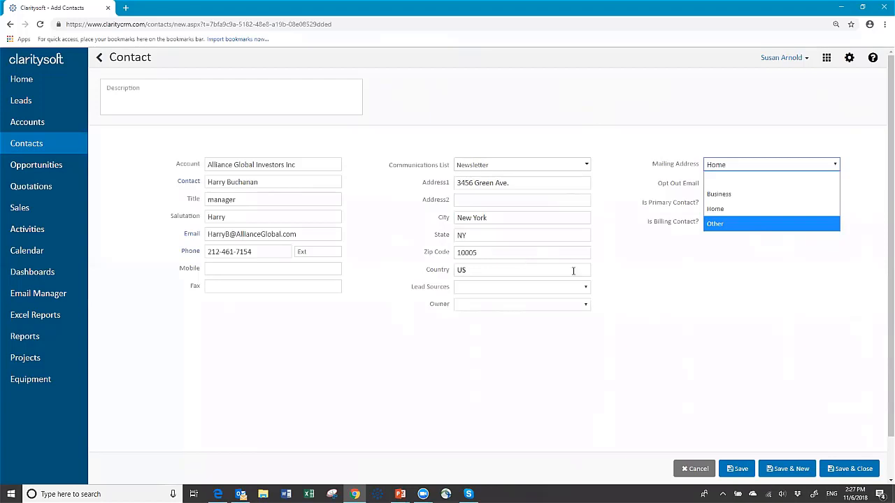
pyautogui.click(699, 251)
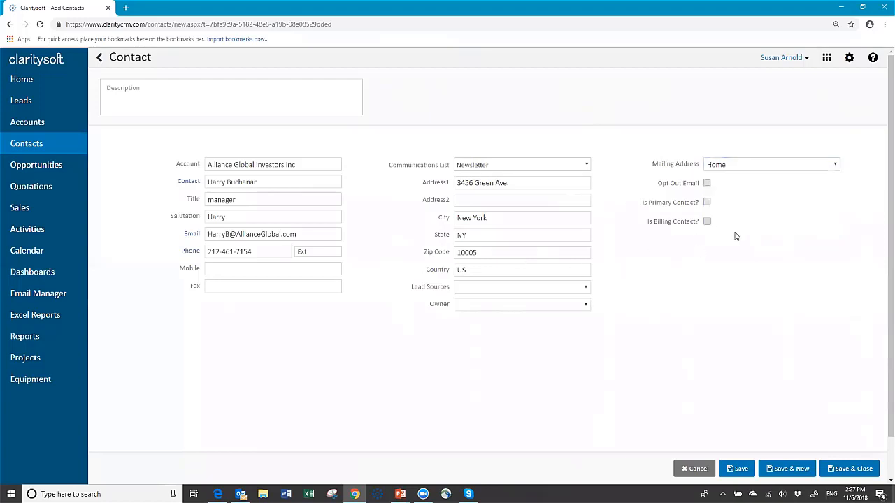
pyautogui.click(708, 203)
# - Save the new contact and confirm the account's Contacts tab now lists 2 contacts
pyautogui.click(844, 469)
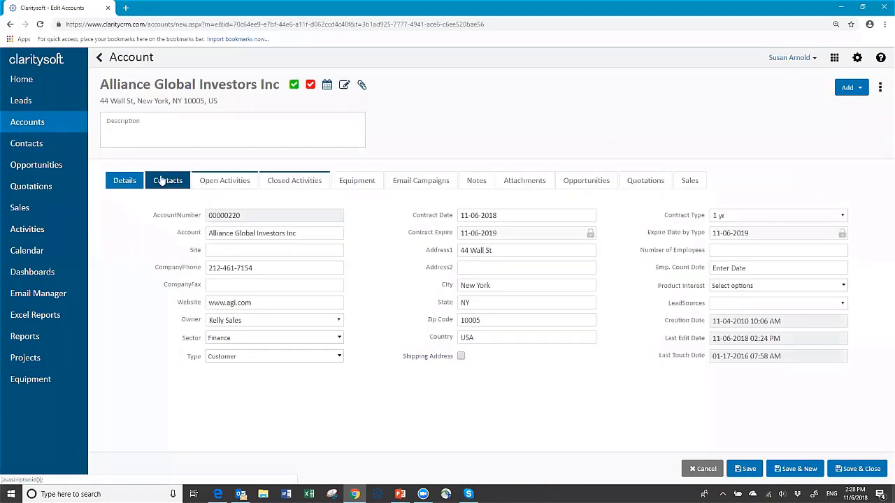
pyautogui.click(160, 182)
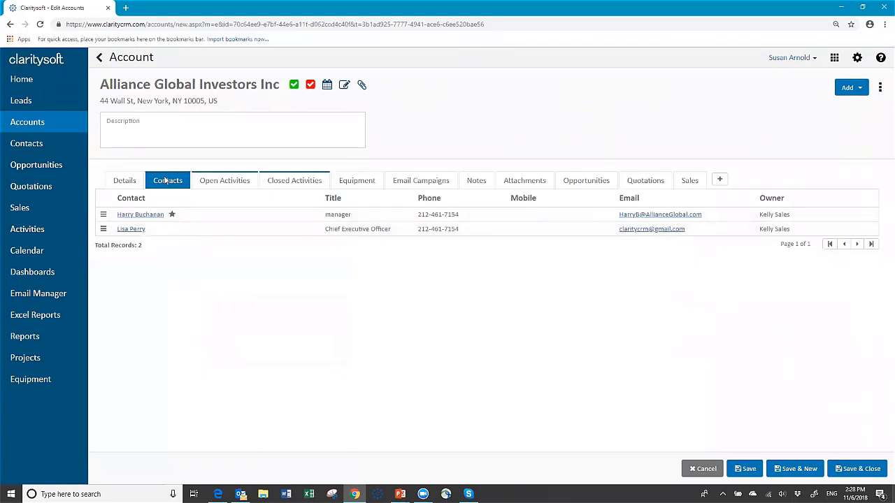
# - Review the account's Open Activities, Closed Activities, Email Campaigns and Notes tabs, ending on Closed Activities
pyautogui.click(241, 184)
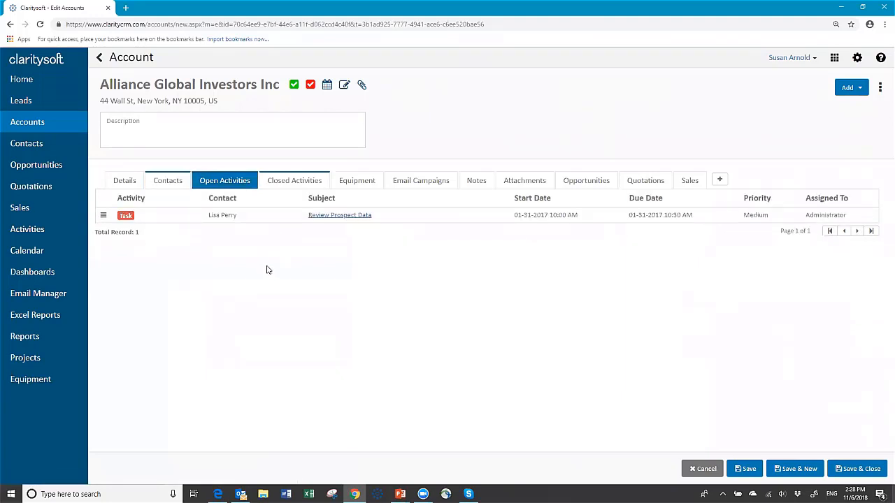
pyautogui.click(298, 182)
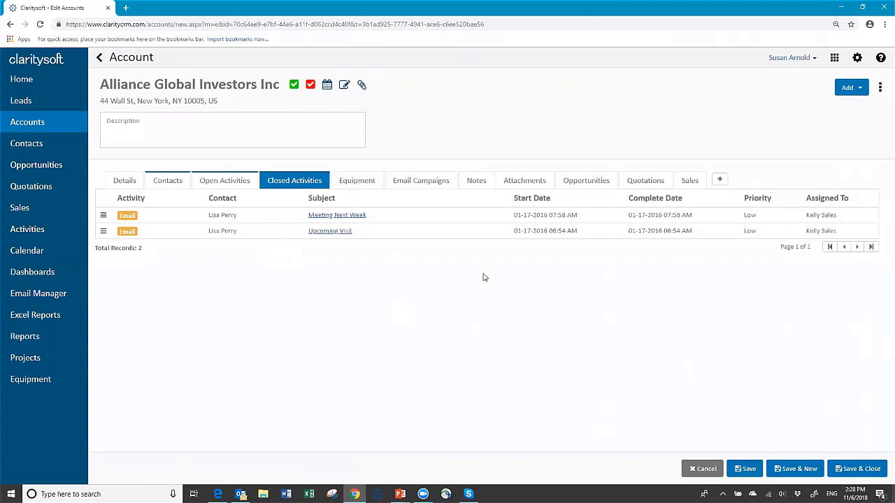
pyautogui.click(433, 186)
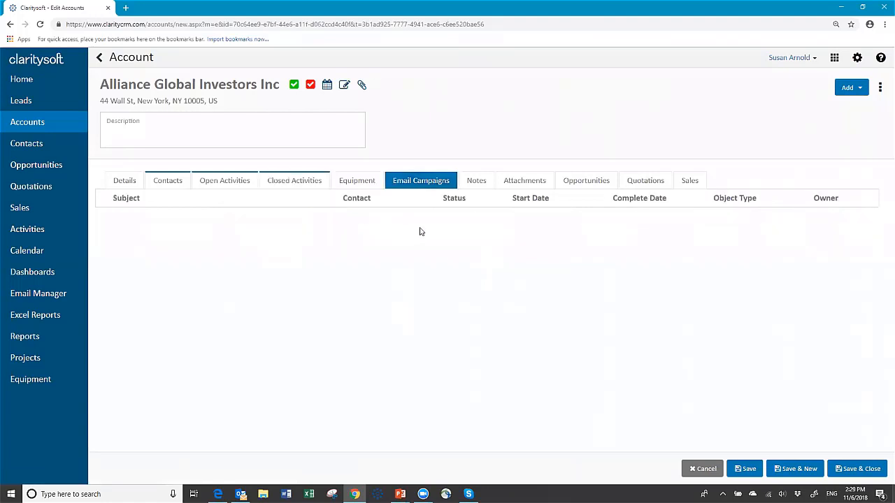
pyautogui.click(305, 182)
pyautogui.click(421, 181)
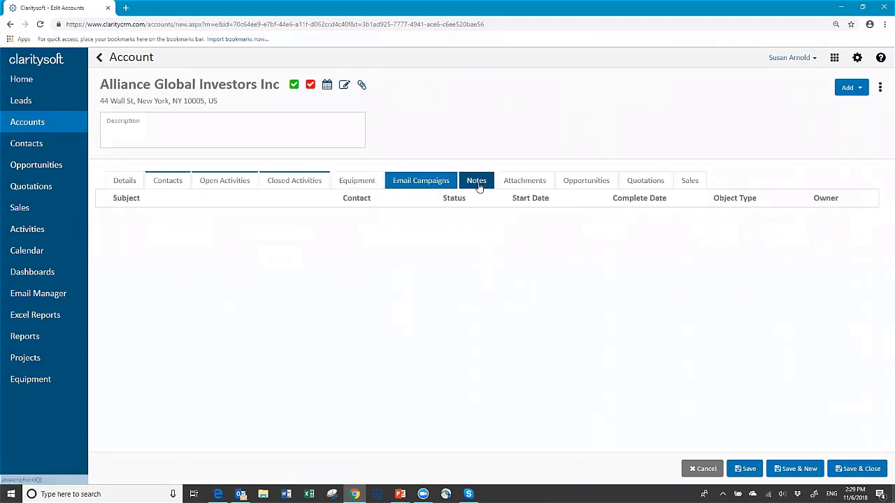
pyautogui.click(477, 183)
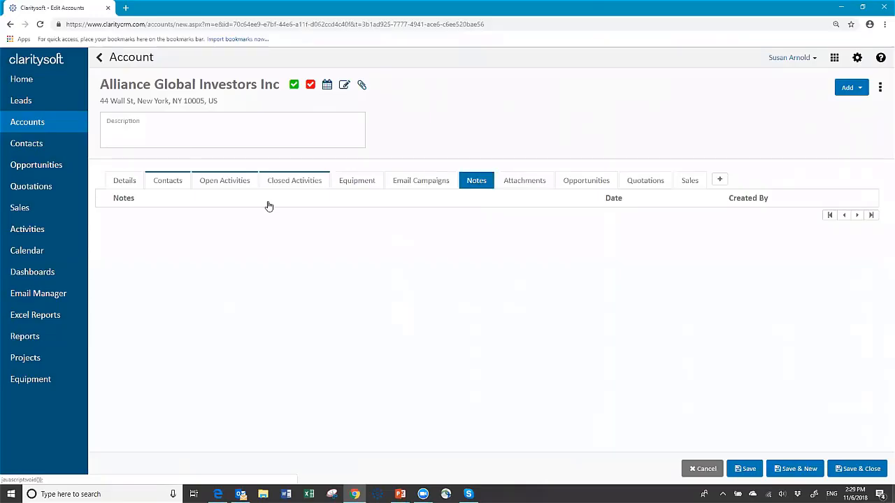
pyautogui.click(287, 184)
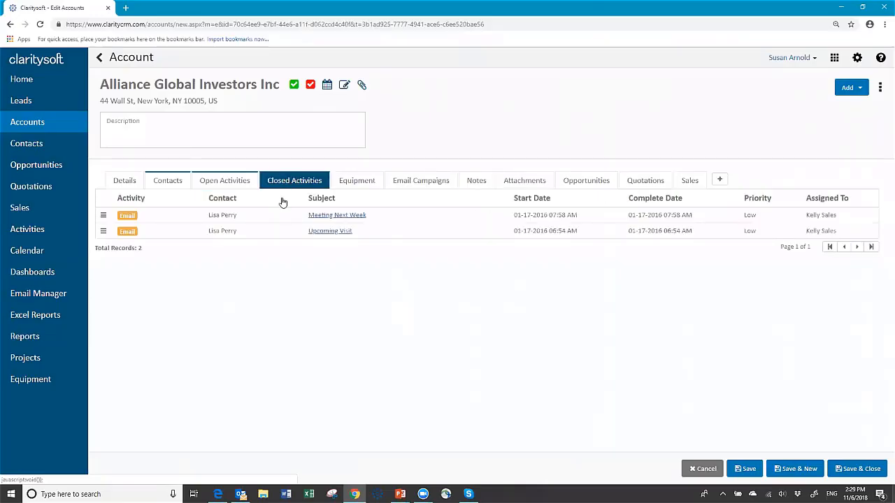
pyautogui.click(294, 85)
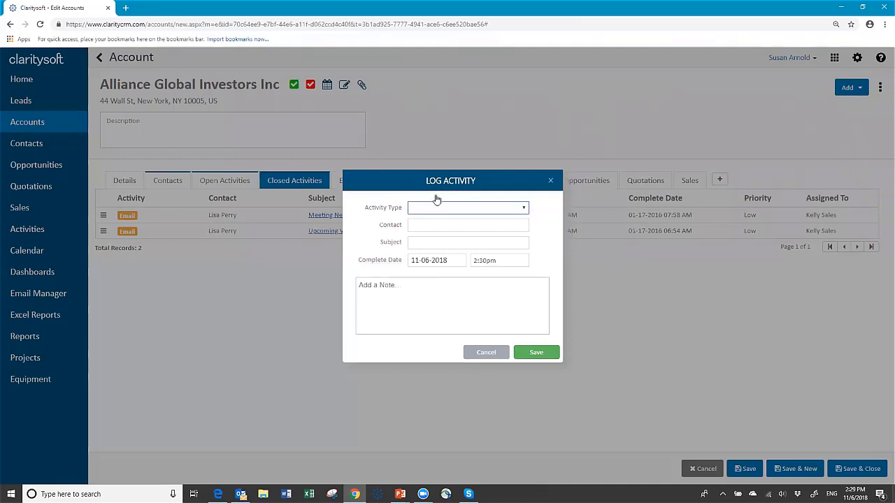
pyautogui.click(489, 355)
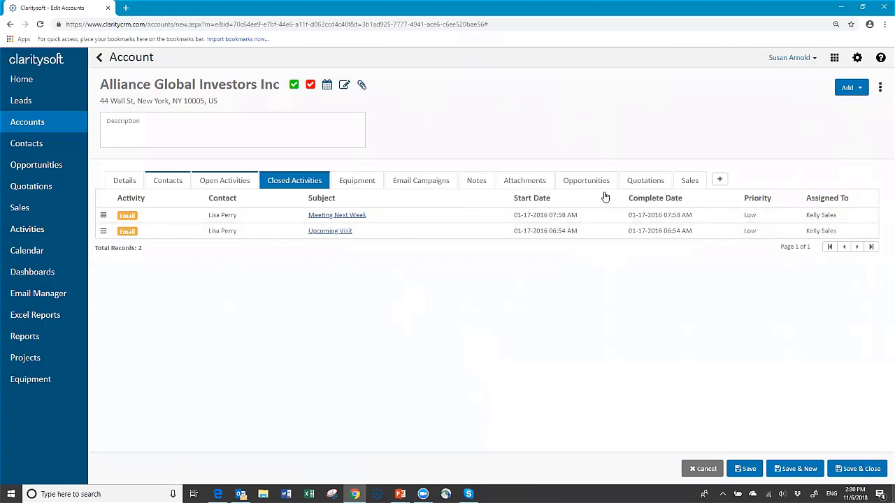
# - Check the empty Attachments tab and its Upload Attachment form, closing it without adding a file
pyautogui.click(533, 181)
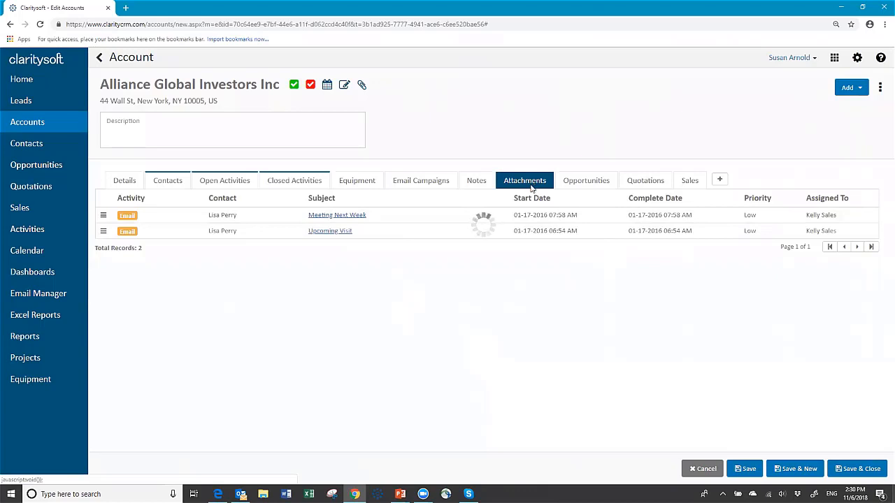
pyautogui.click(721, 181)
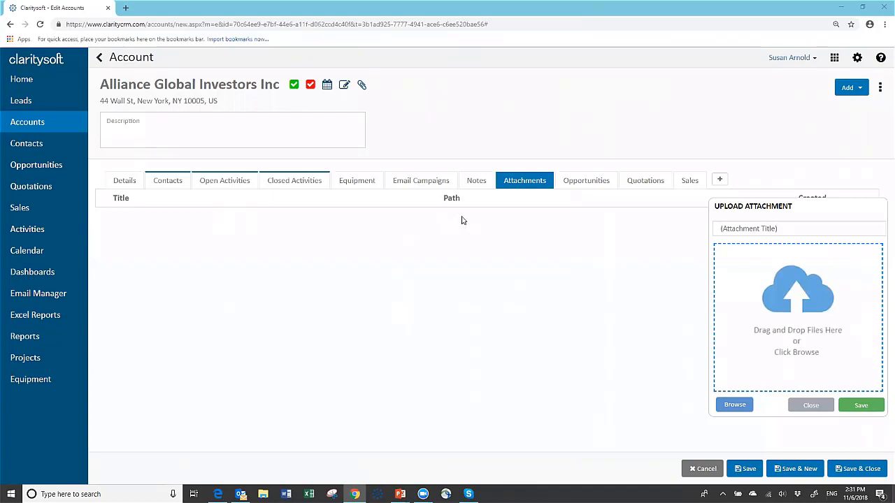
pyautogui.click(813, 411)
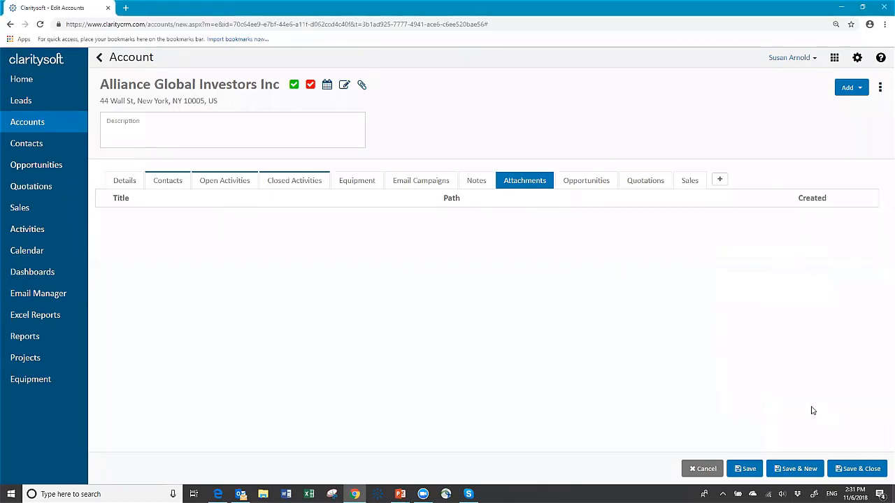
pyautogui.click(590, 184)
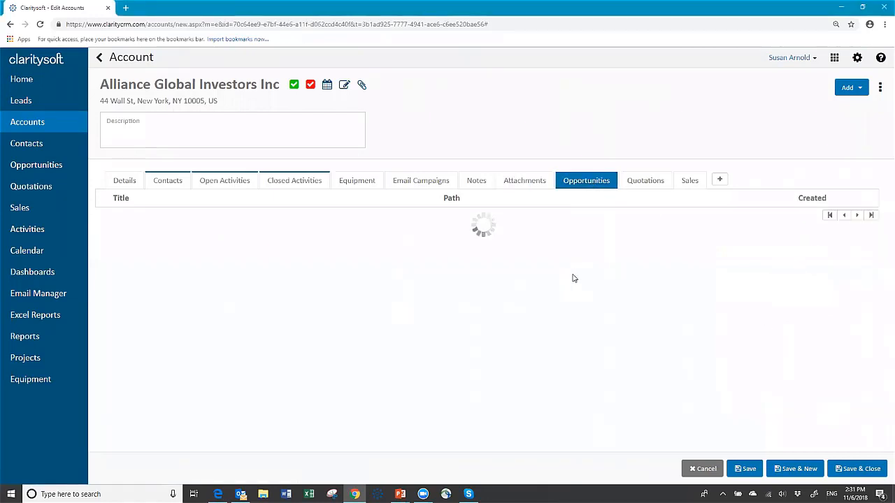
# - Confirm the Opportunities tab is empty, then return to the empty Attachments tab
pyautogui.click(627, 184)
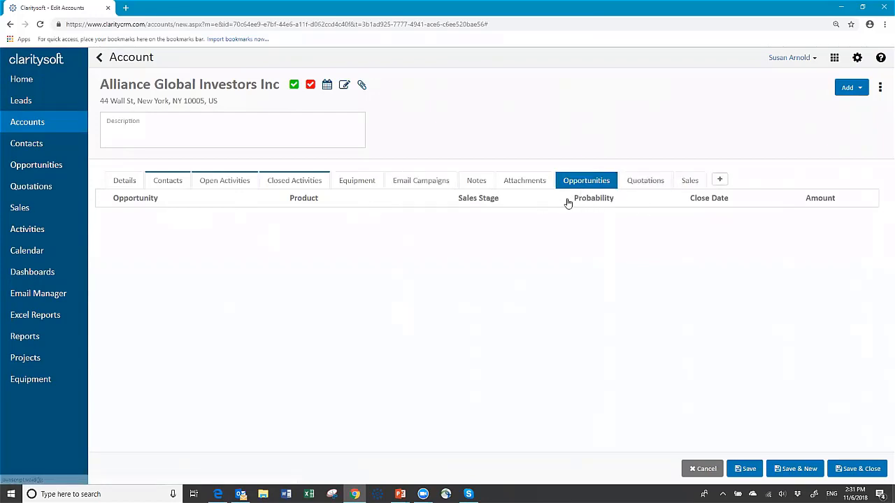
pyautogui.click(516, 185)
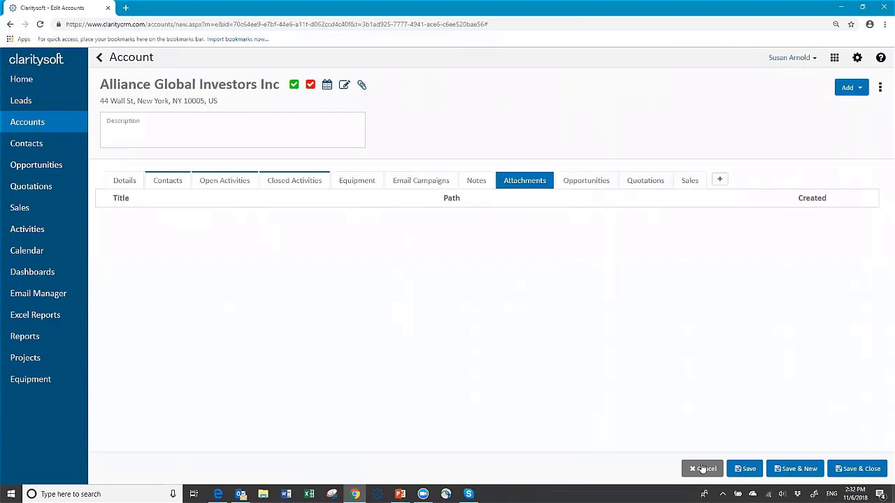
# - Save and close the account, then clear the 'glob' search to list all 306 accounts
pyautogui.click(864, 473)
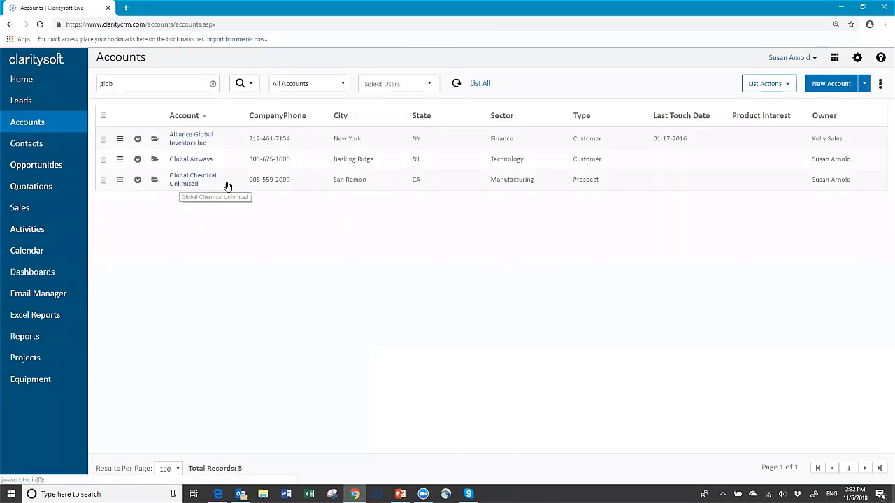
pyautogui.click(213, 84)
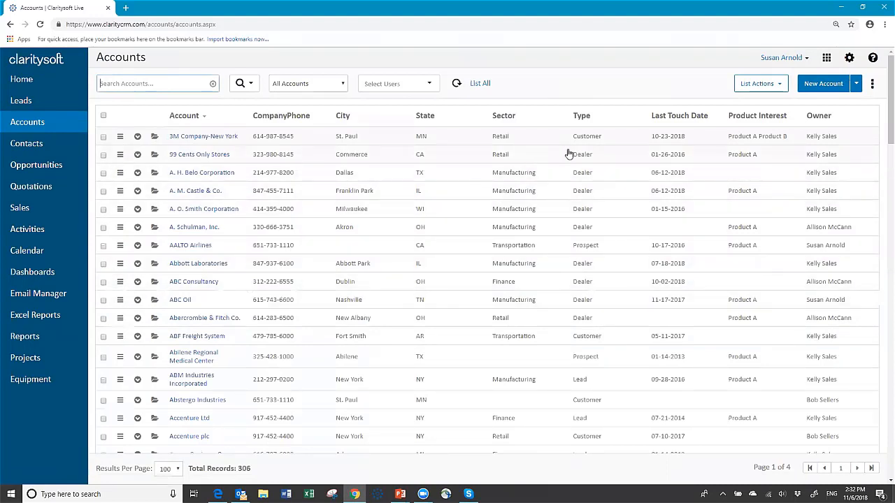
# - Run a Global Search with Include Contacts ticked for 'alli', scrolling through the matching Alliance and Allied records
pyautogui.click(249, 84)
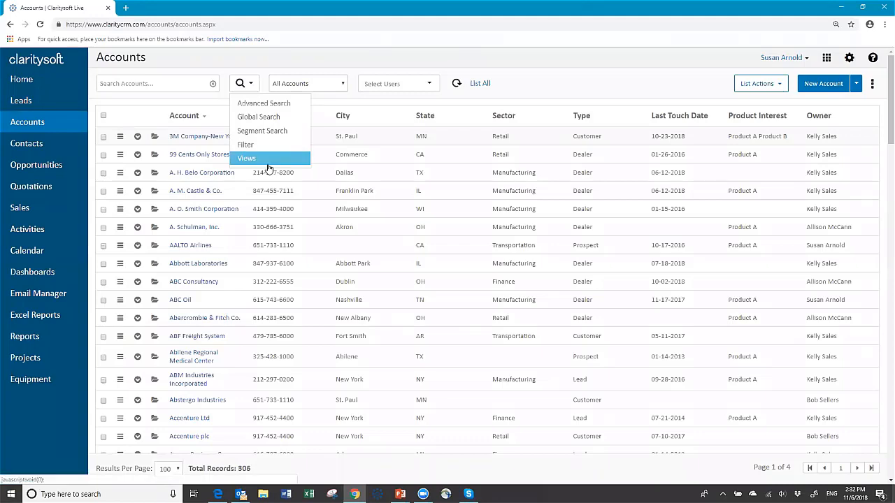
pyautogui.click(269, 120)
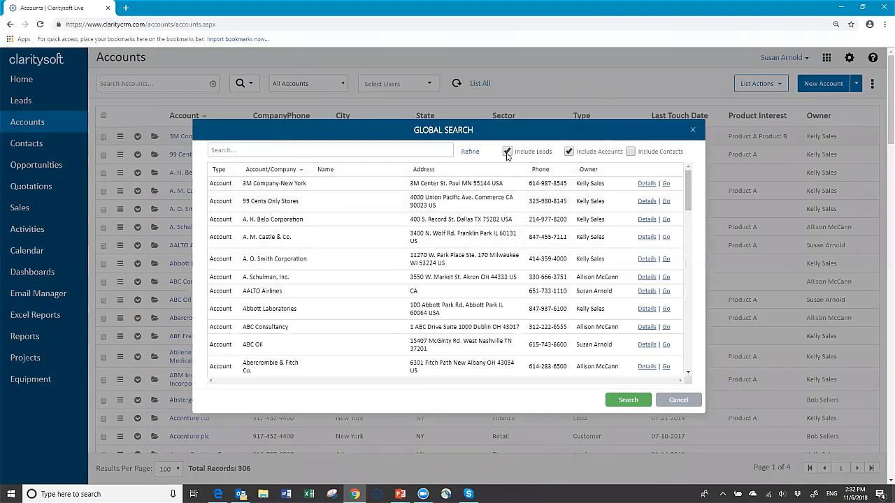
pyautogui.click(630, 151)
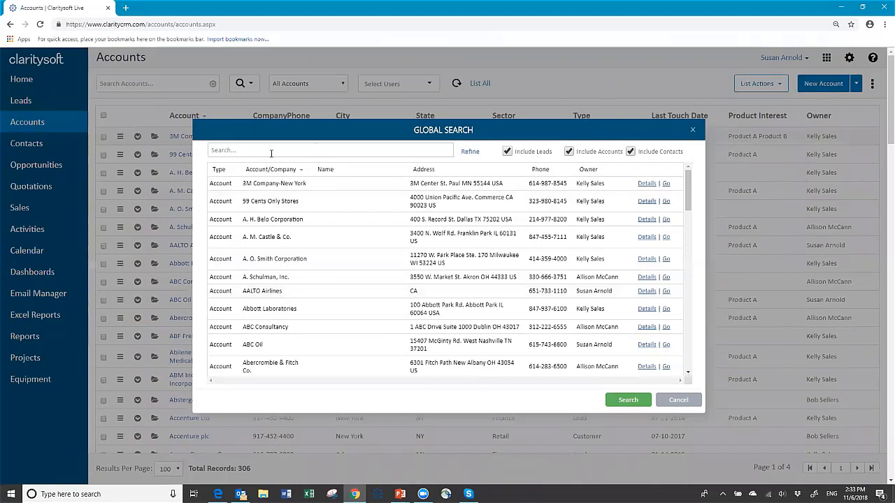
pyautogui.click(381, 154)
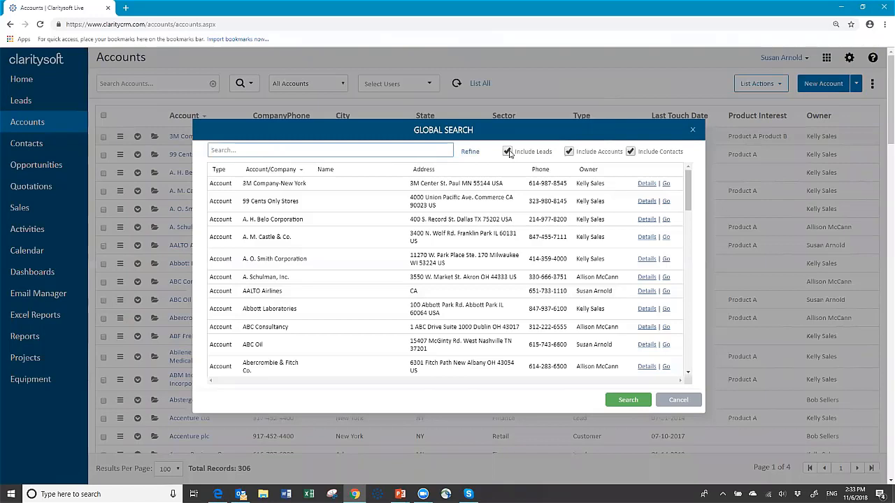
pyautogui.write('all')
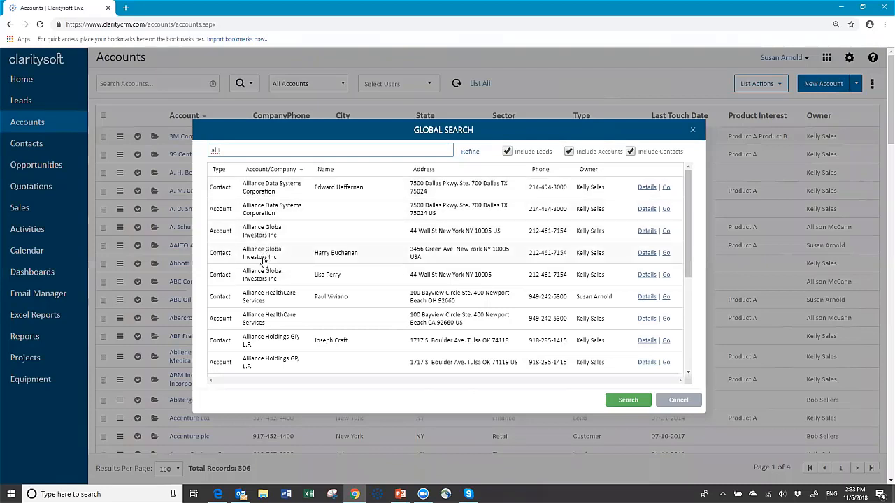
pyautogui.scroll(-1, 315, 283)
pyautogui.scroll(-3, 315, 283)
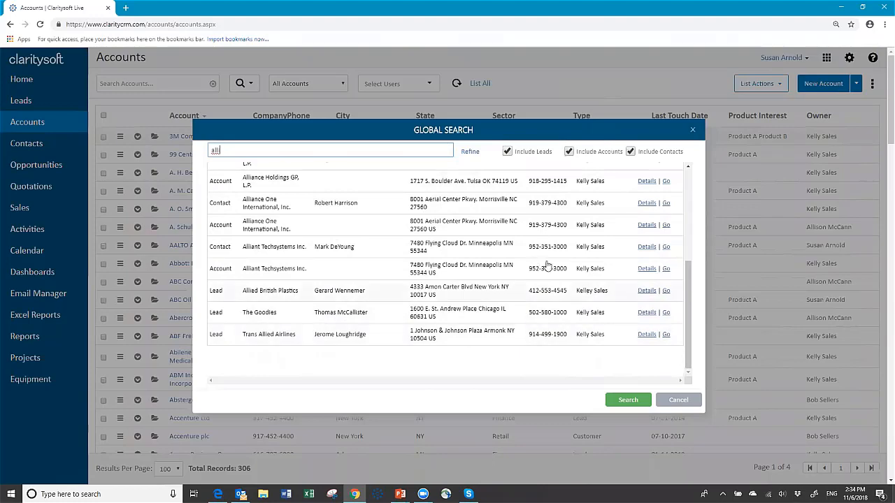
pyautogui.scroll(3, 597, 224)
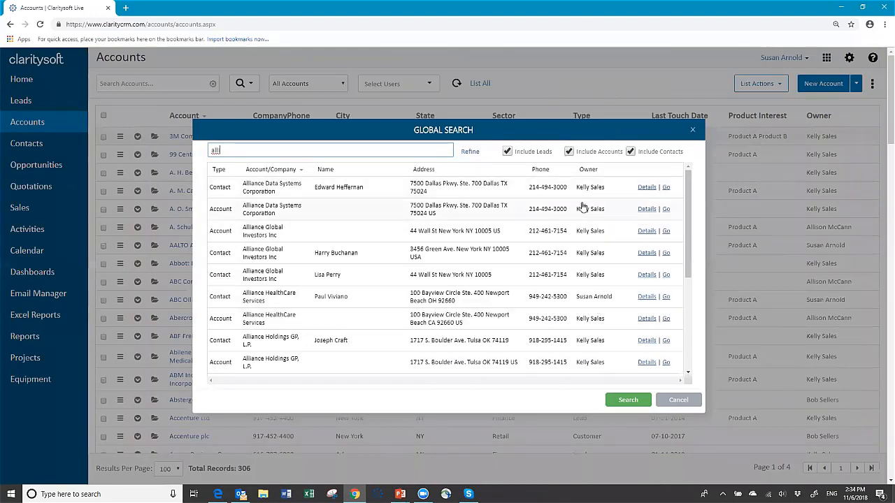
# - Preview the Alliance Data Systems contact's details from the first search result, then cancel
pyautogui.click(646, 189)
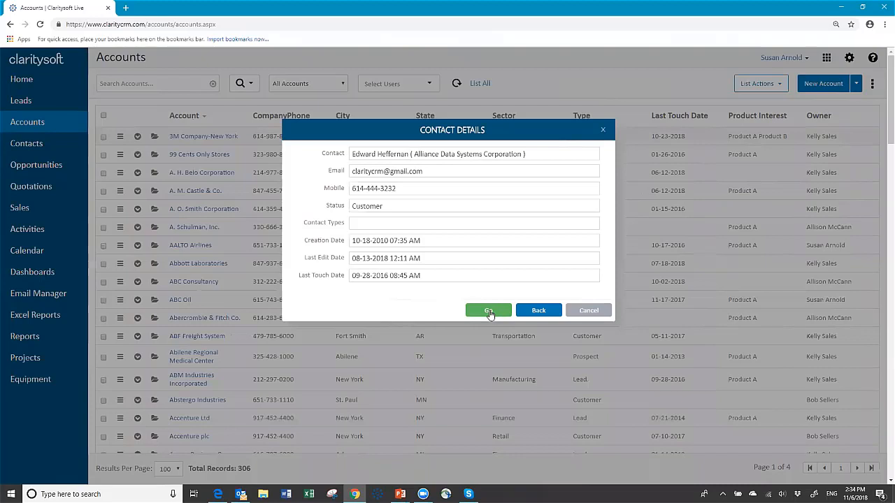
pyautogui.click(590, 311)
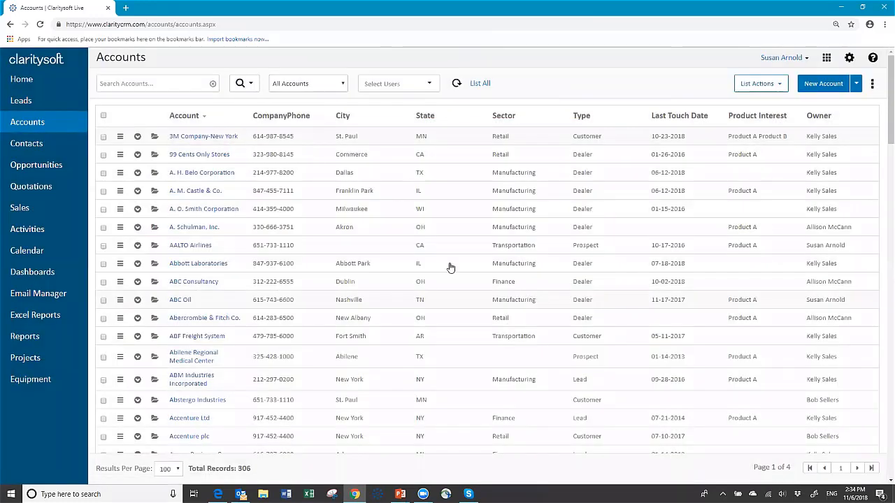
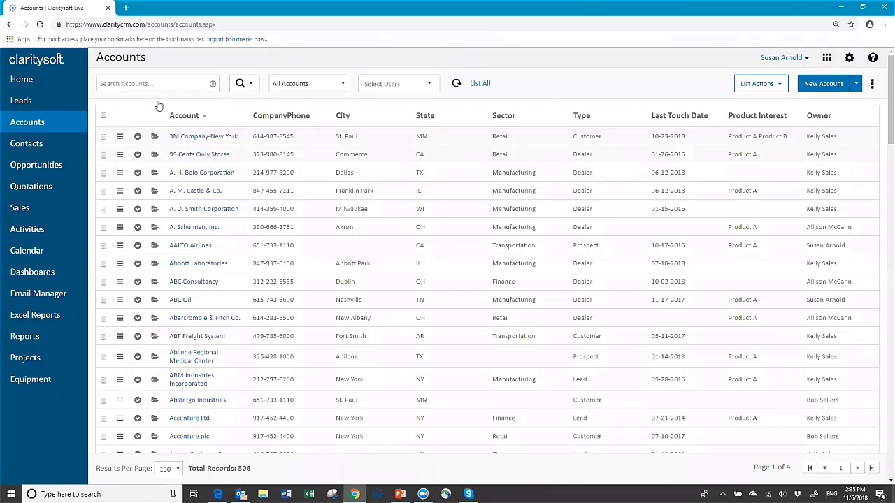
# - Start a Global Search of accounts, then close it without searching
pyautogui.click(249, 85)
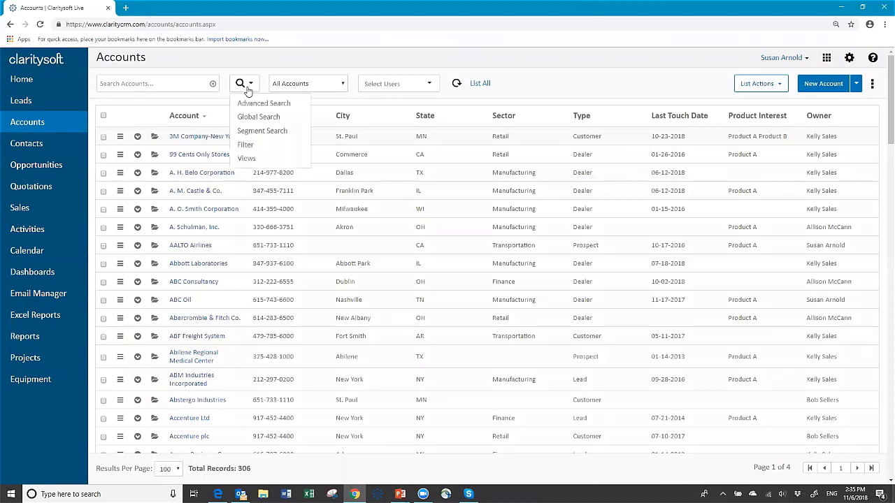
pyautogui.click(253, 119)
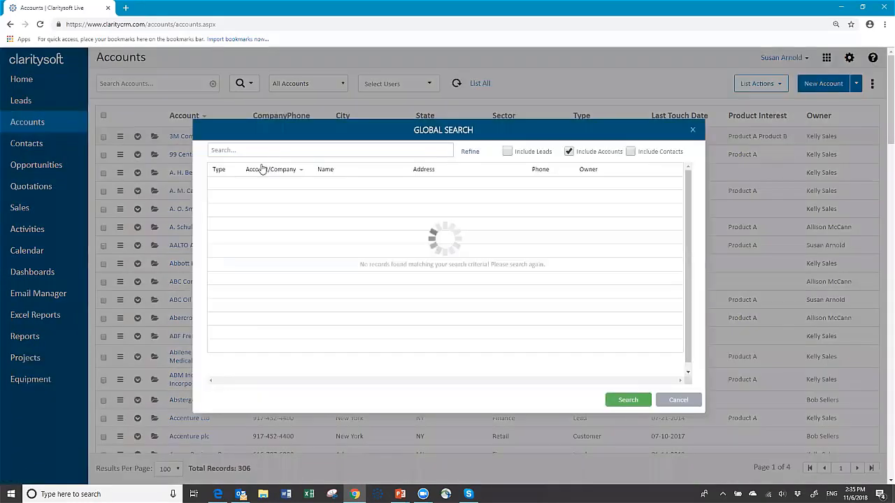
pyautogui.click(252, 149)
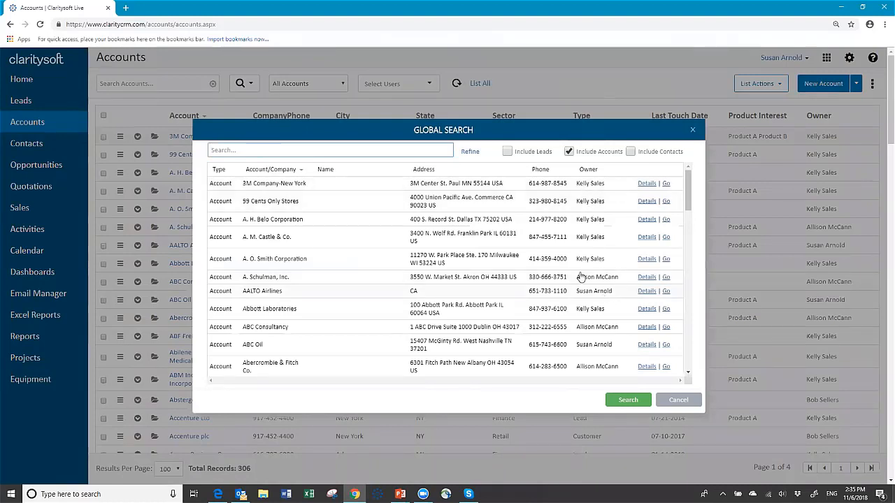
pyautogui.click(276, 152)
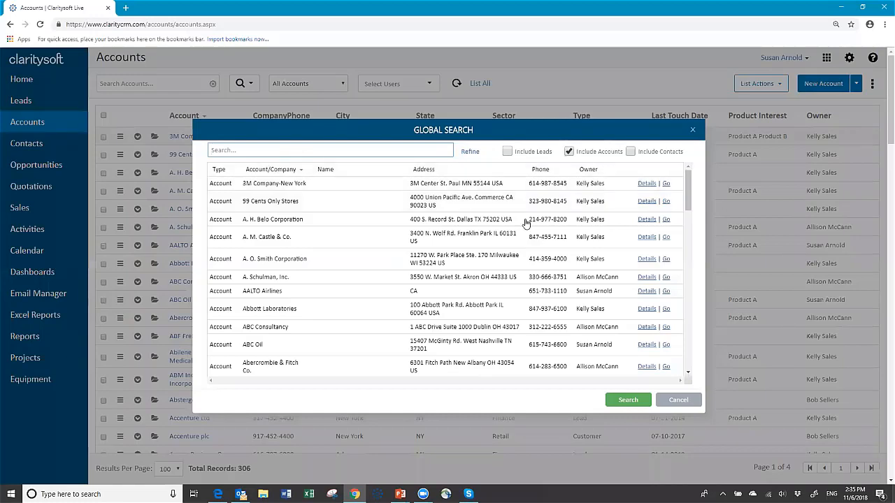
pyautogui.click(678, 402)
# - Apply a Segment Search limiting accounts to Manufacturing sector and Prospect type
pyautogui.click(251, 85)
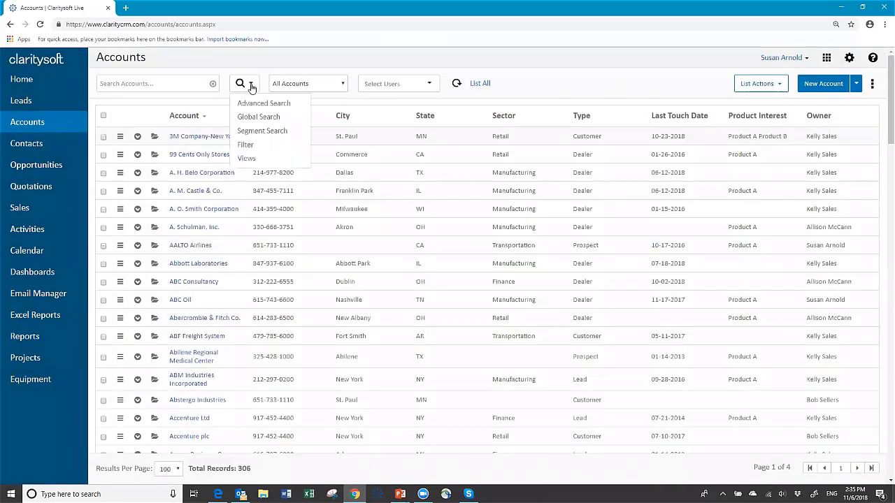
pyautogui.click(281, 135)
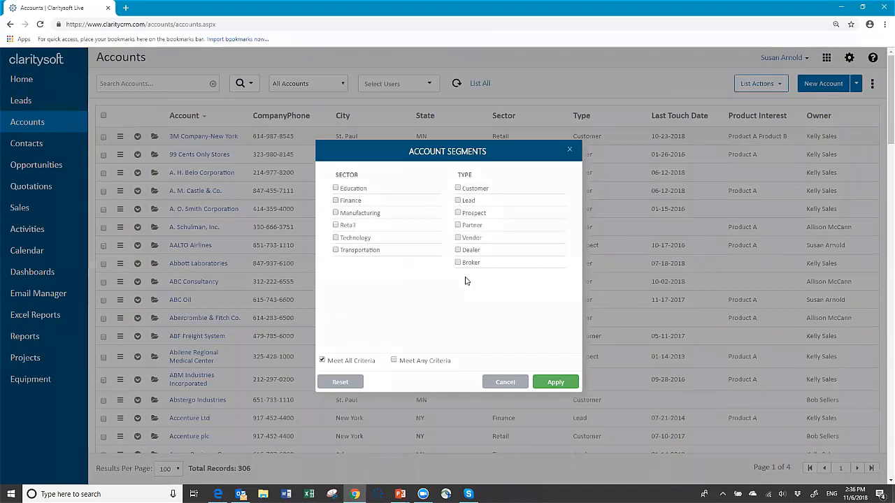
pyautogui.click(335, 214)
pyautogui.click(459, 214)
pyautogui.click(559, 382)
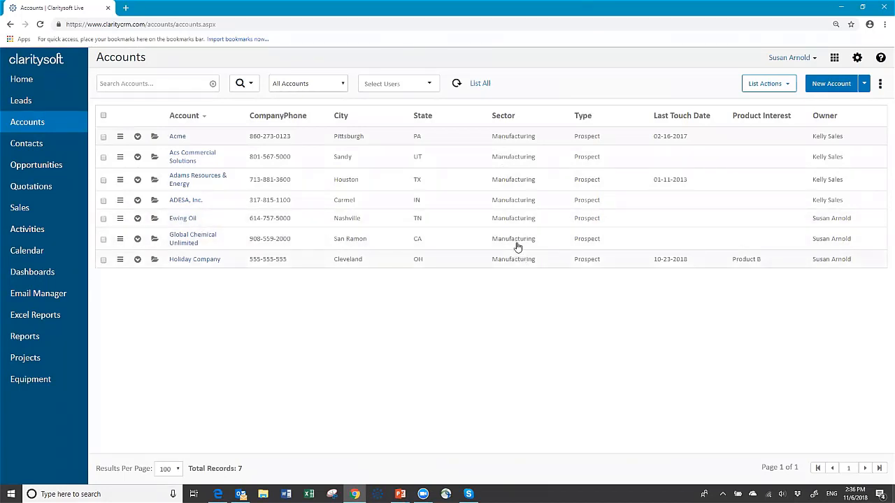
# - Reopen the segment choices, untick Manufacturing, and cancel without changing the filter
pyautogui.click(252, 85)
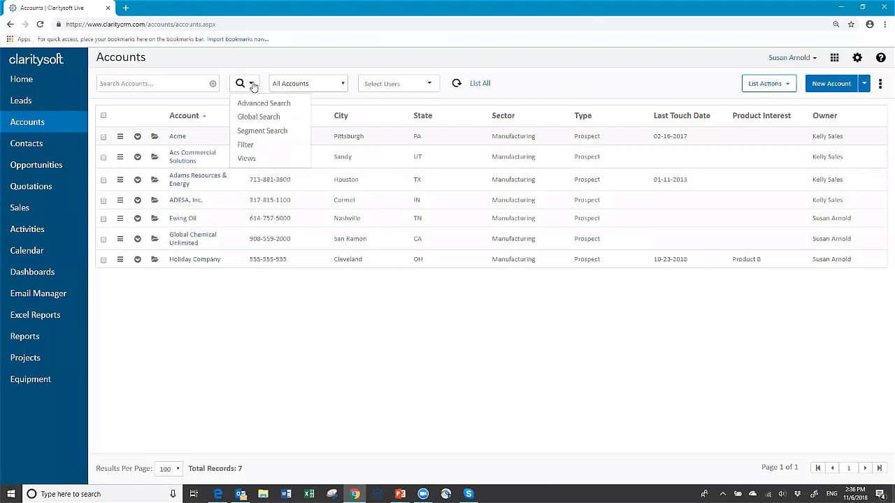
pyautogui.click(269, 132)
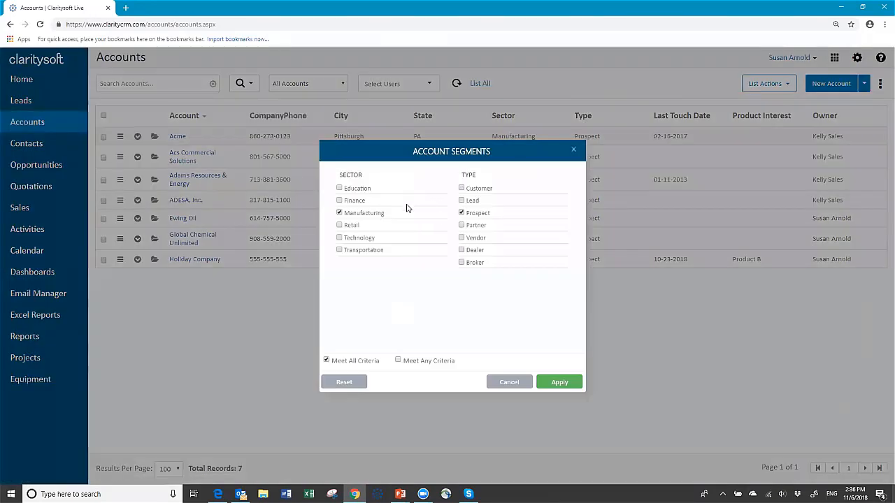
pyautogui.click(339, 214)
pyautogui.click(509, 382)
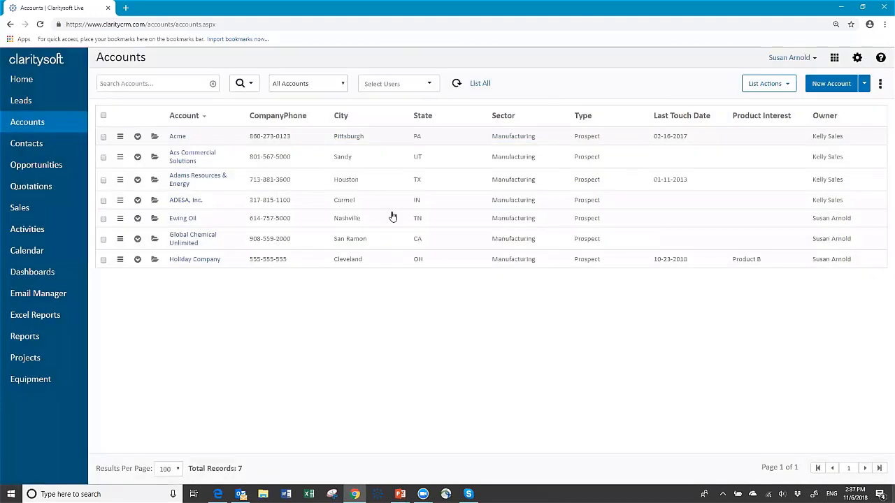
# - Open Advanced Search for accounts and look over its Standard Filter and Form Filter tabs
pyautogui.click(246, 84)
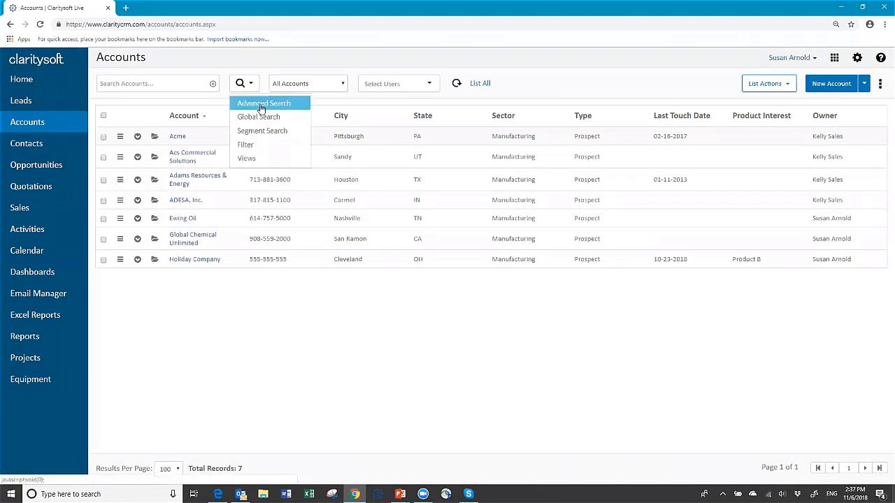
pyautogui.click(262, 104)
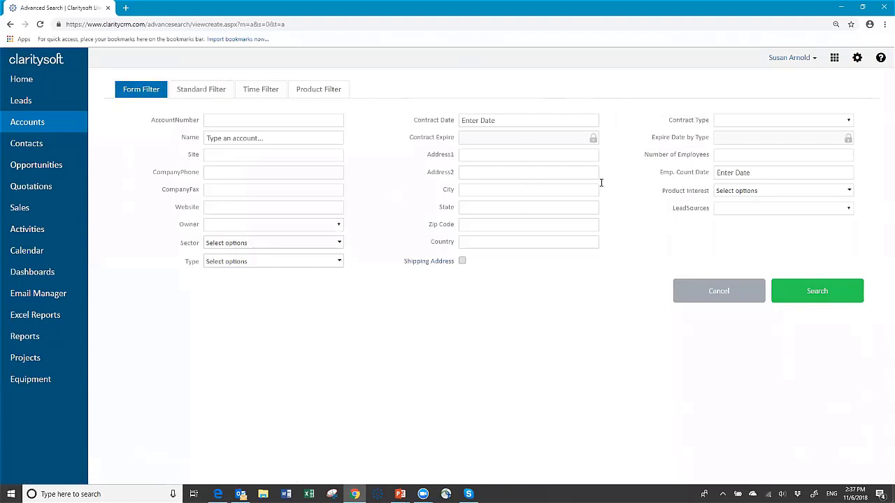
pyautogui.click(202, 94)
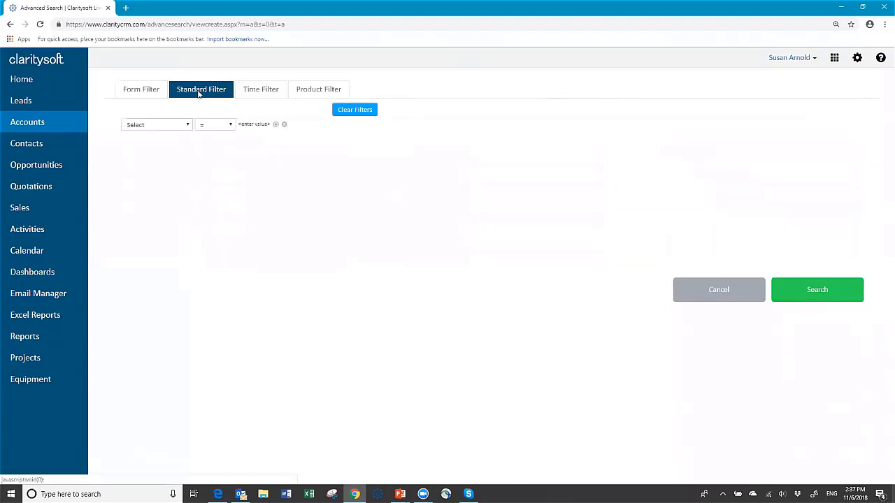
pyautogui.click(189, 127)
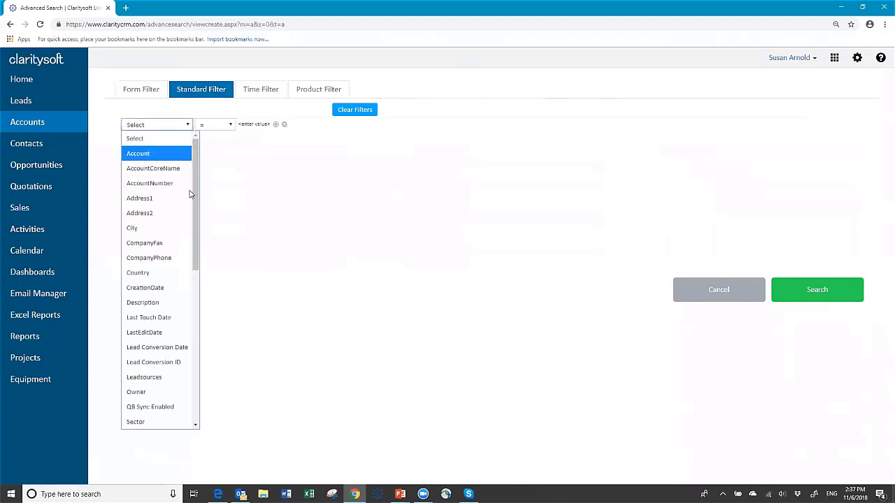
pyautogui.click(184, 131)
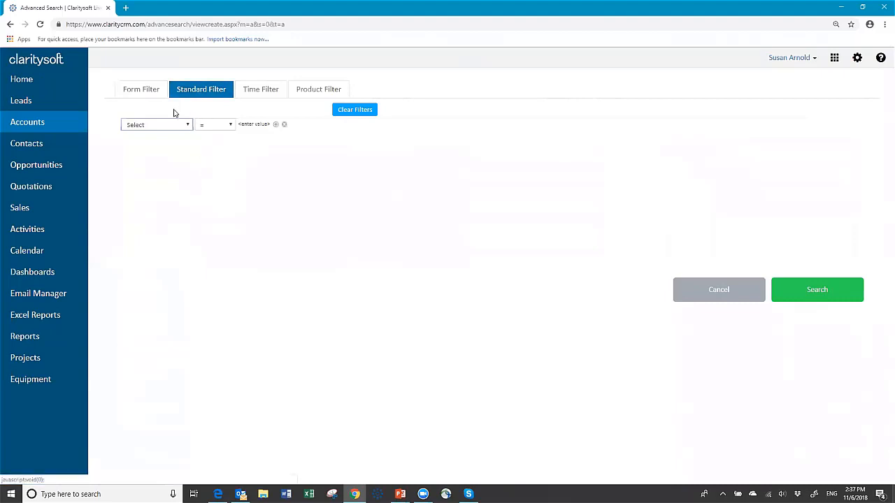
pyautogui.click(153, 96)
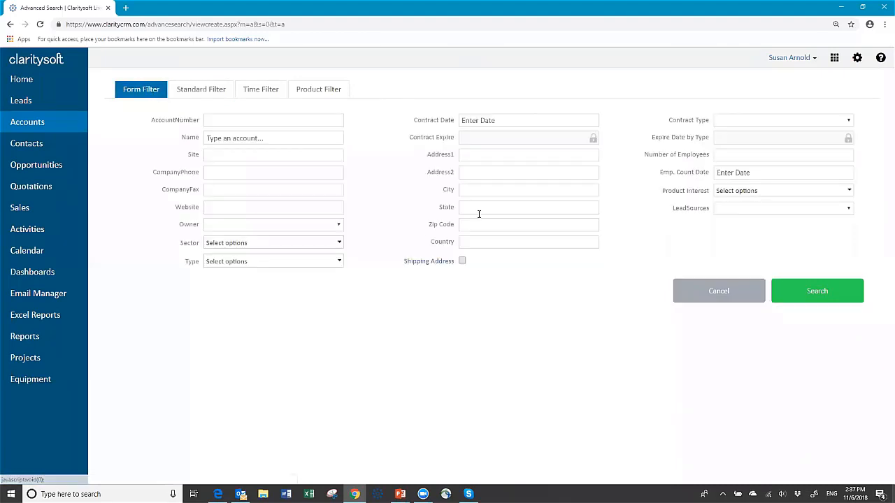
pyautogui.click(478, 206)
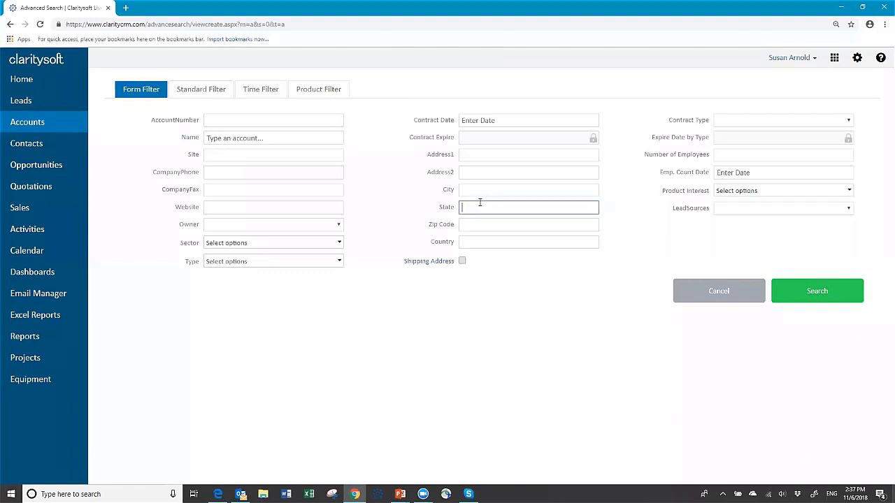
# - Set the first standard filter condition to State Contains 'oh'
pyautogui.click(209, 91)
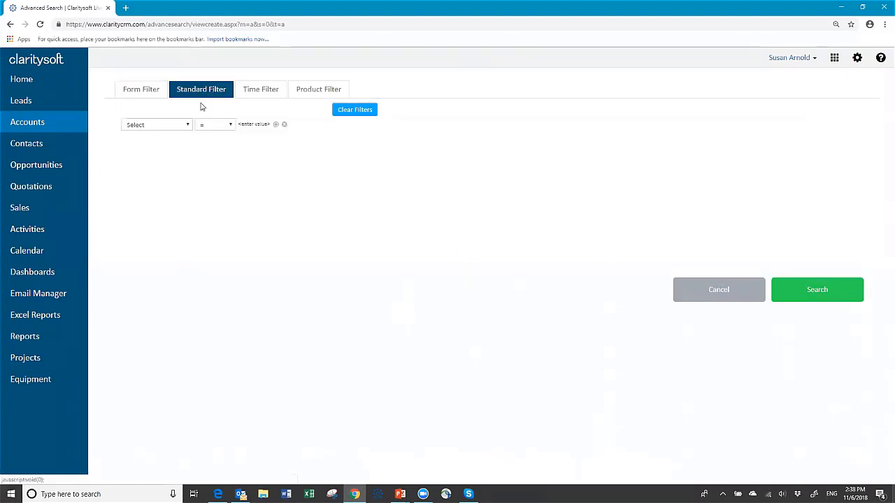
pyautogui.click(189, 126)
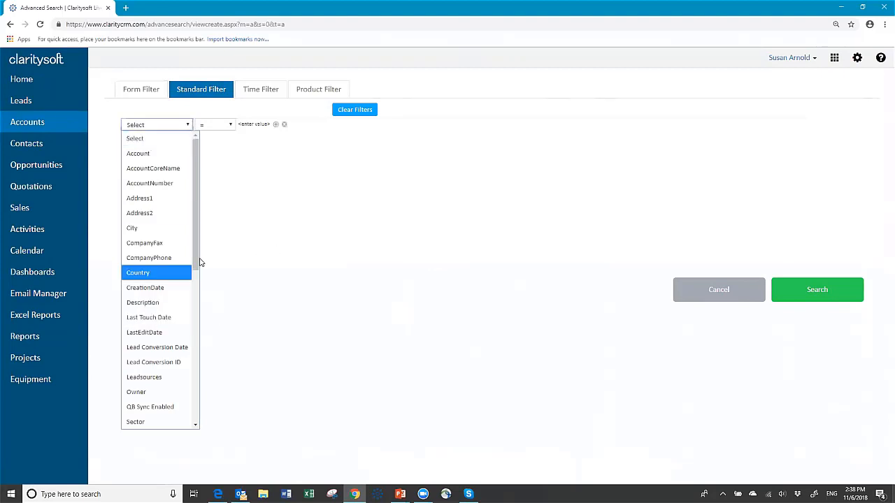
pyautogui.moveTo(196, 267); pyautogui.dragTo(147, 337)
pyautogui.click(126, 311)
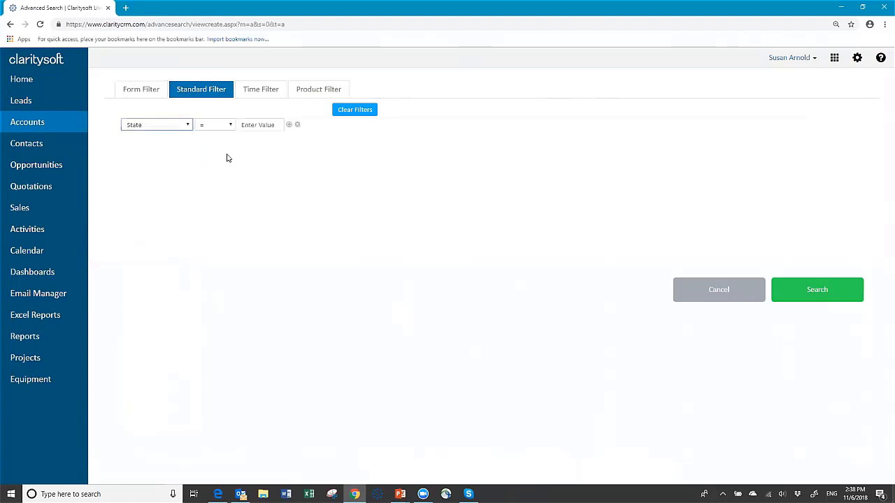
pyautogui.click(231, 126)
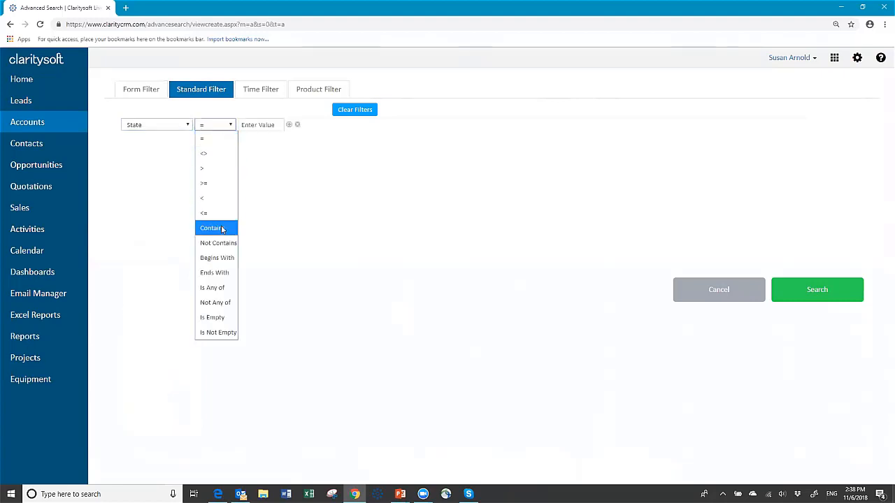
pyautogui.click(222, 229)
pyautogui.click(259, 126)
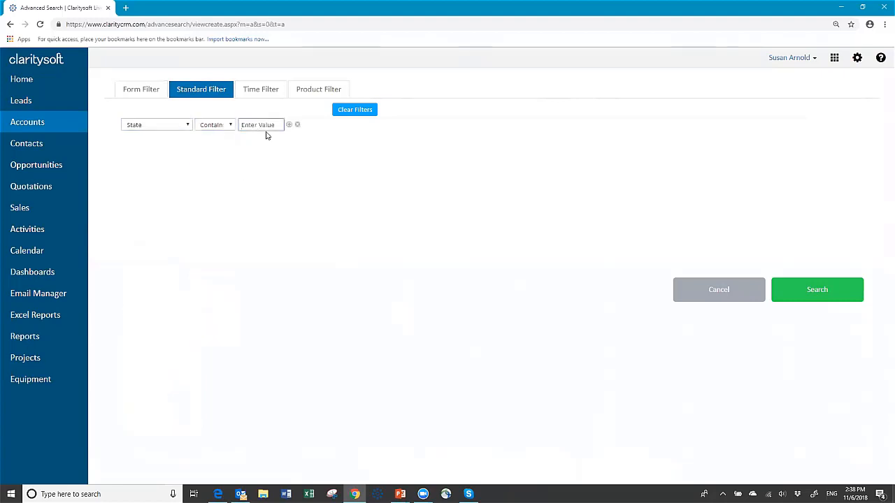
pyautogui.write('oh')
# - Add an Or condition State Contains 'tn' and run the search
pyautogui.click(289, 125)
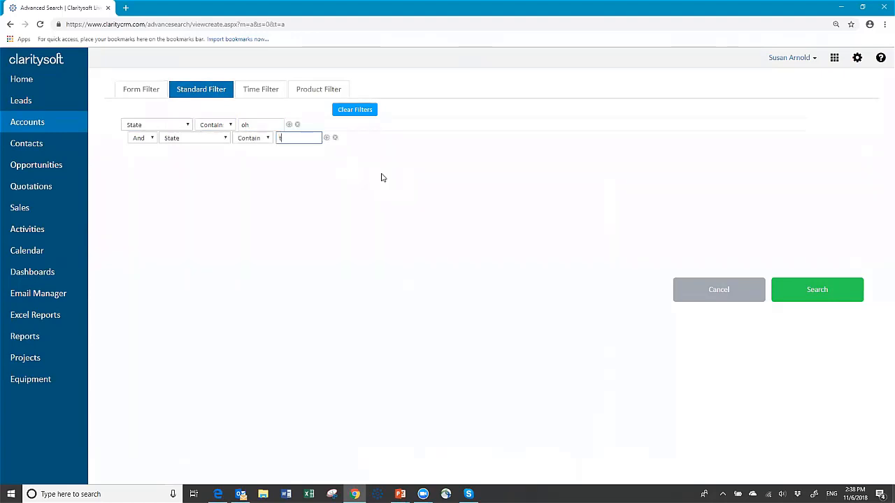
pyautogui.write('tn')
pyautogui.click(151, 138)
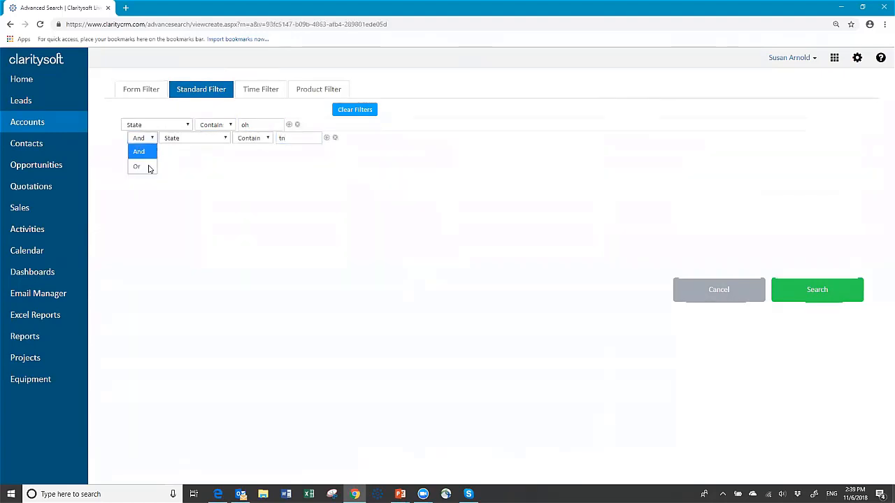
pyautogui.click(150, 168)
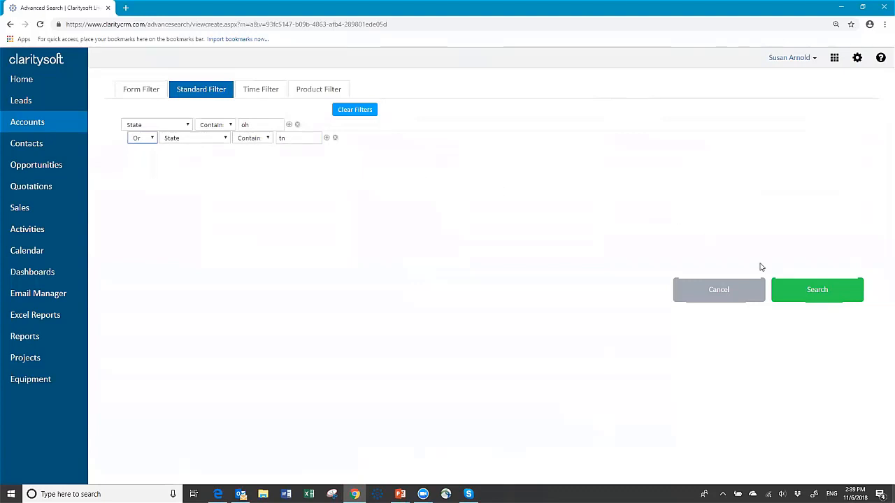
pyautogui.click(818, 290)
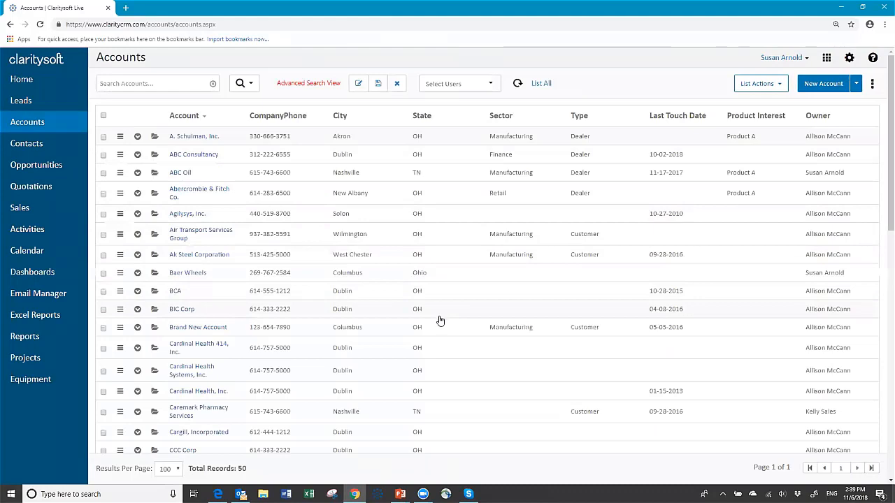
# - Scroll through the 50 filtered accounts, then begin saving the search as a new view
pyautogui.scroll(-3, 429, 373)
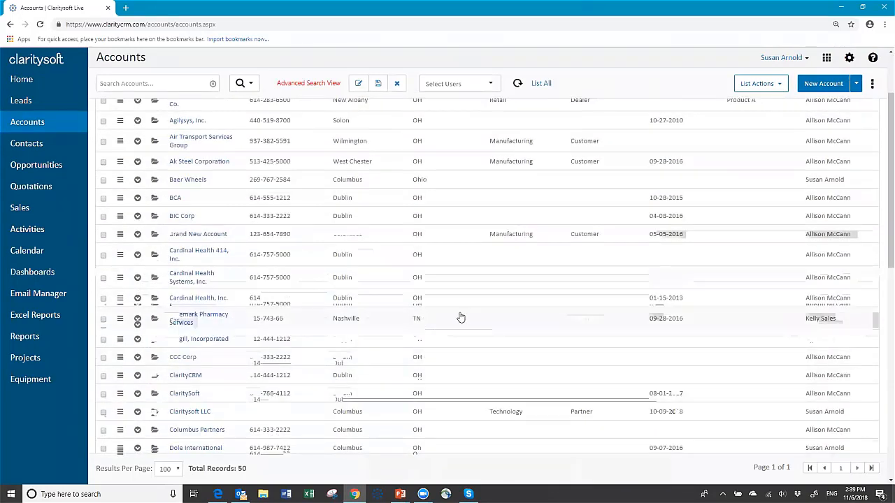
pyautogui.scroll(-15, 455, 320)
pyautogui.scroll(18, 455, 320)
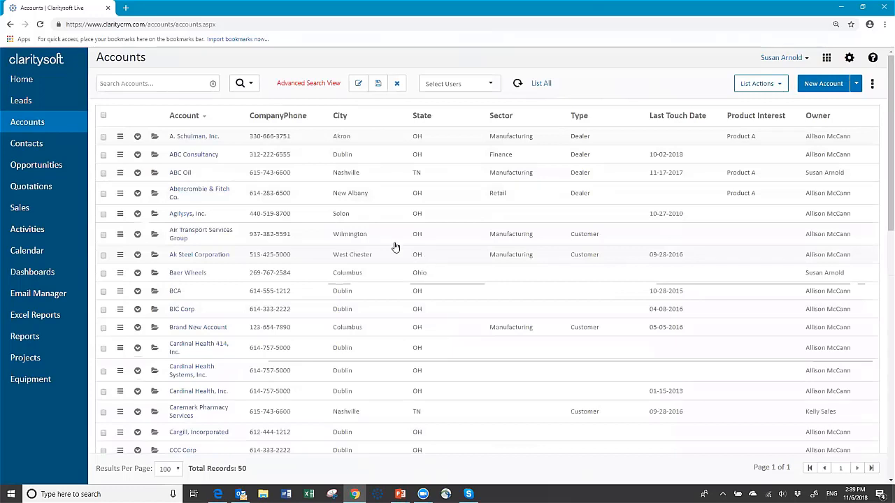
pyautogui.click(379, 84)
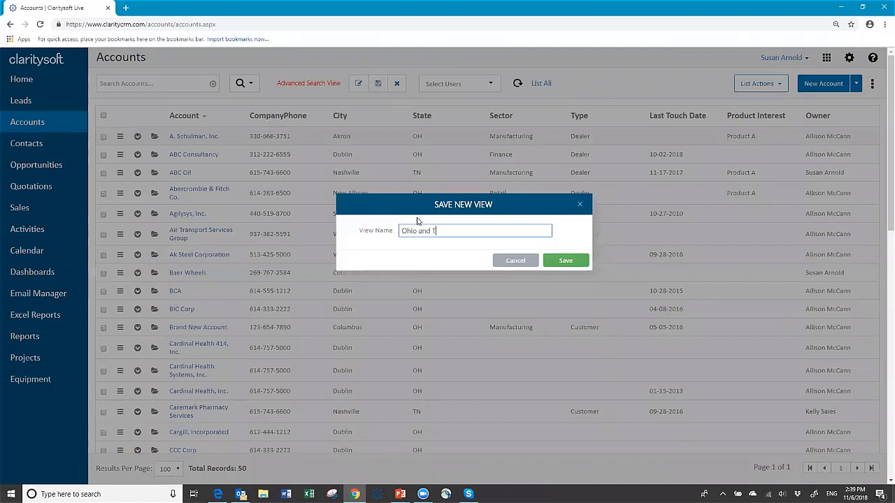
# - Name the new view 'Ohio and TN list' and save it
pyautogui.write('Ohio and TN list')
pyautogui.click(567, 261)
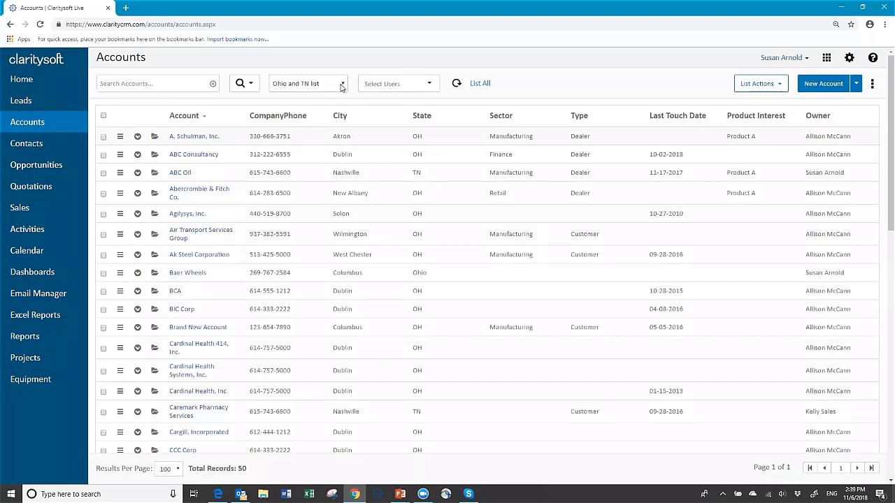
pyautogui.click(341, 85)
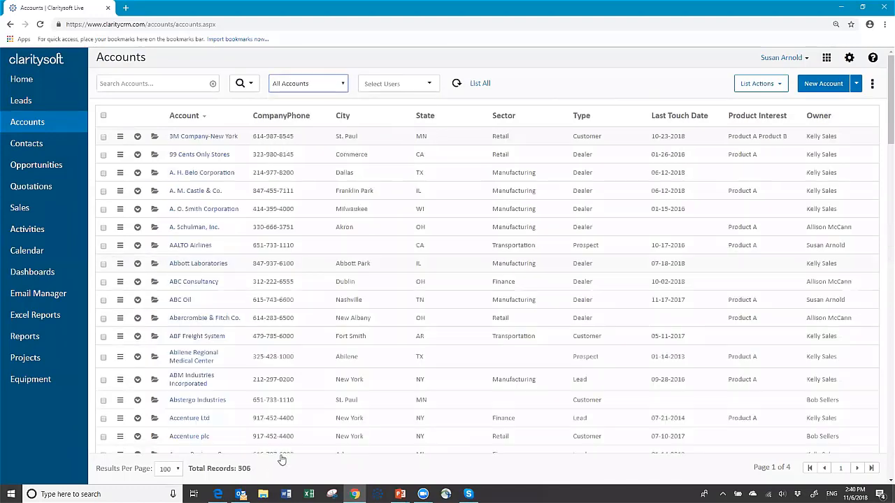
# - Show the Ohio and TN list view's 50 accounts, then switch back to All Accounts
pyautogui.click(345, 85)
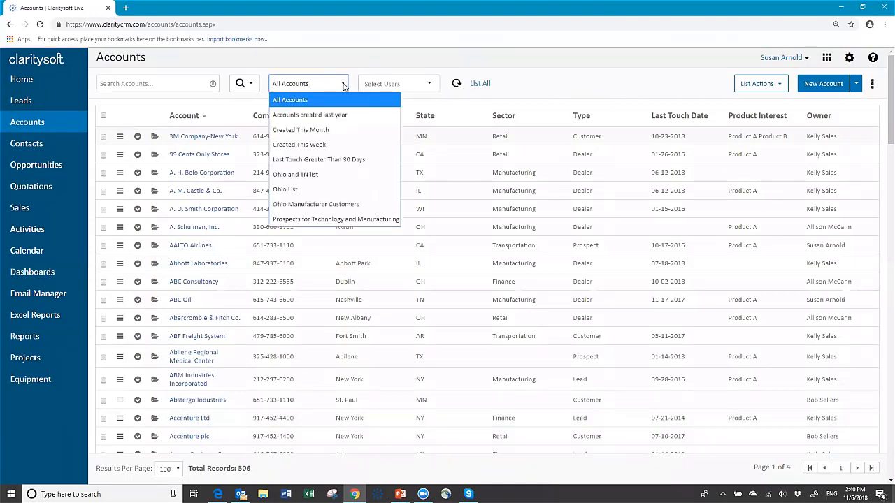
pyautogui.click(322, 175)
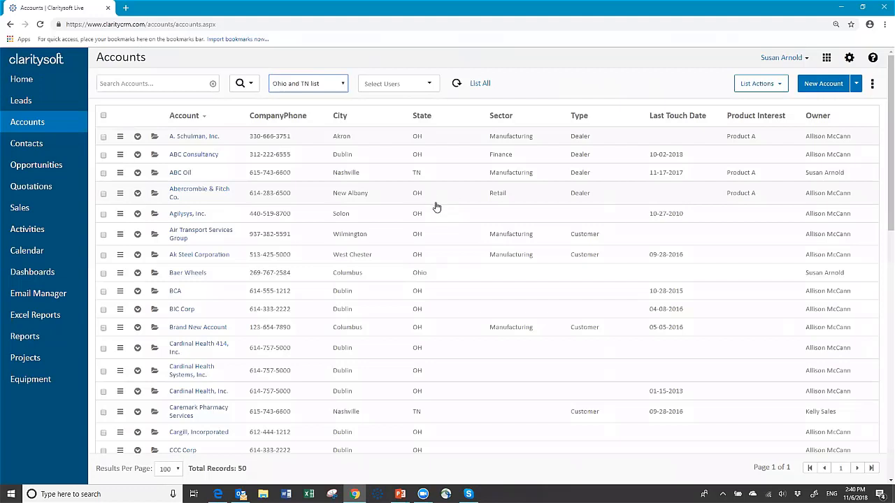
pyautogui.click(346, 88)
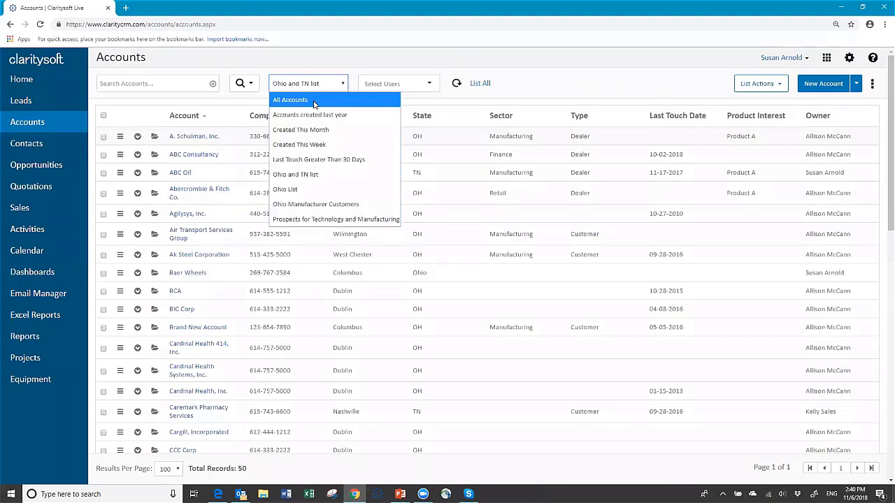
pyautogui.click(314, 100)
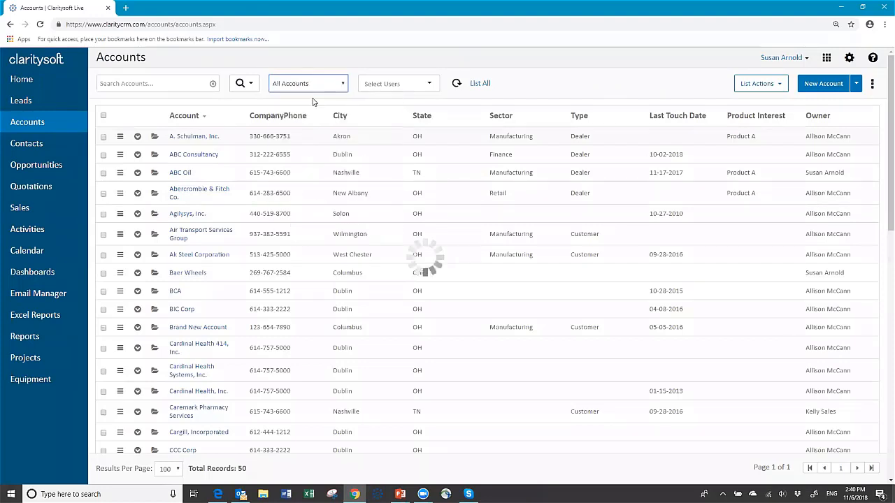
pyautogui.click(430, 86)
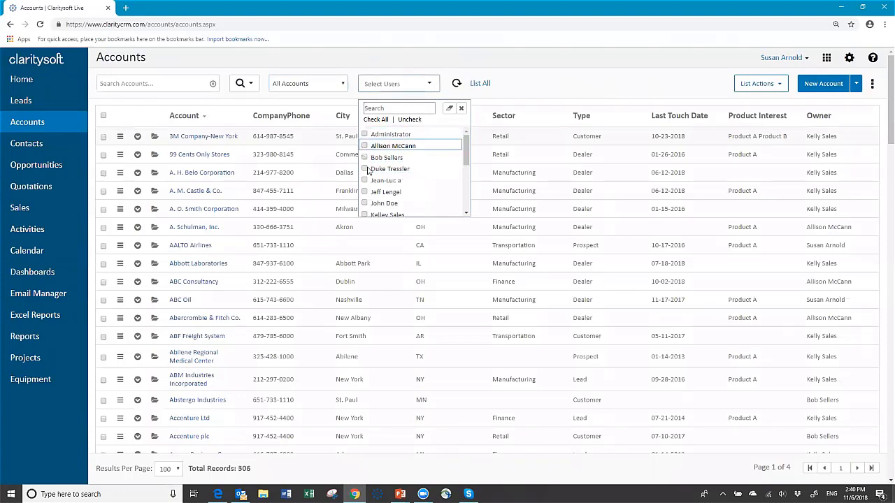
# - Dismiss the Select Users owner filter without choosing any user
pyautogui.click(403, 91)
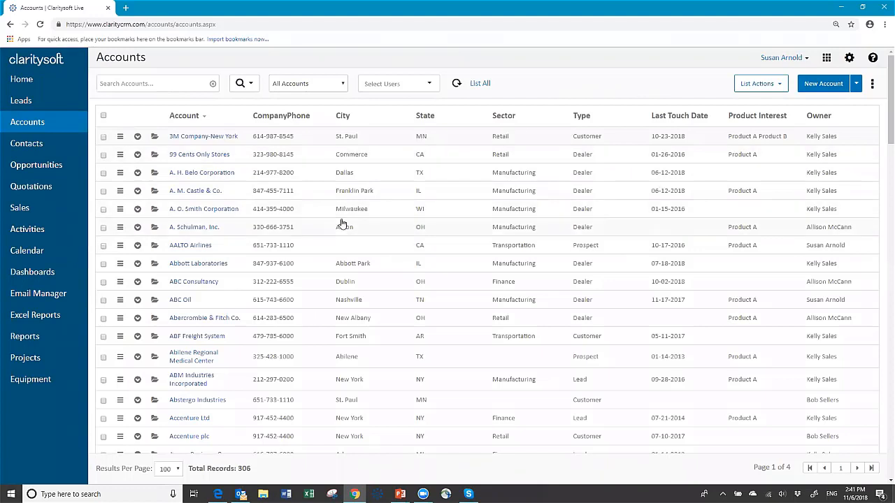
# - Switch to the Ohio and TN list view and check all 50 accounts
pyautogui.click(343, 85)
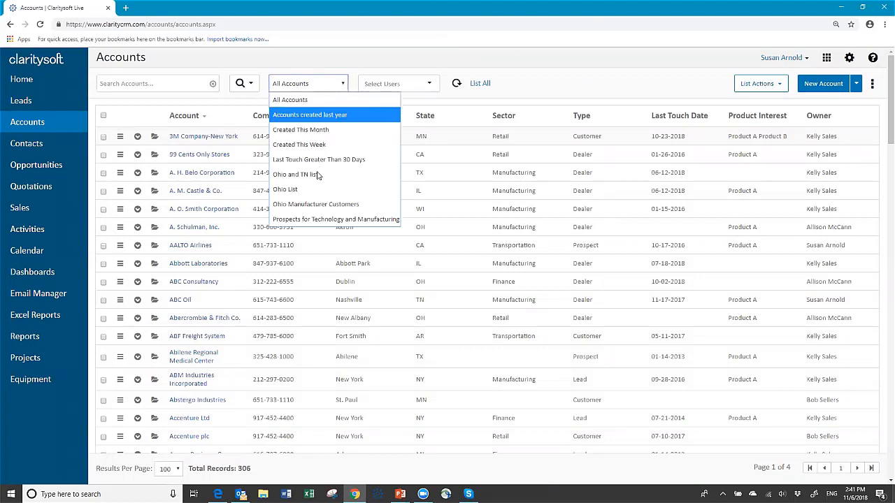
pyautogui.click(318, 175)
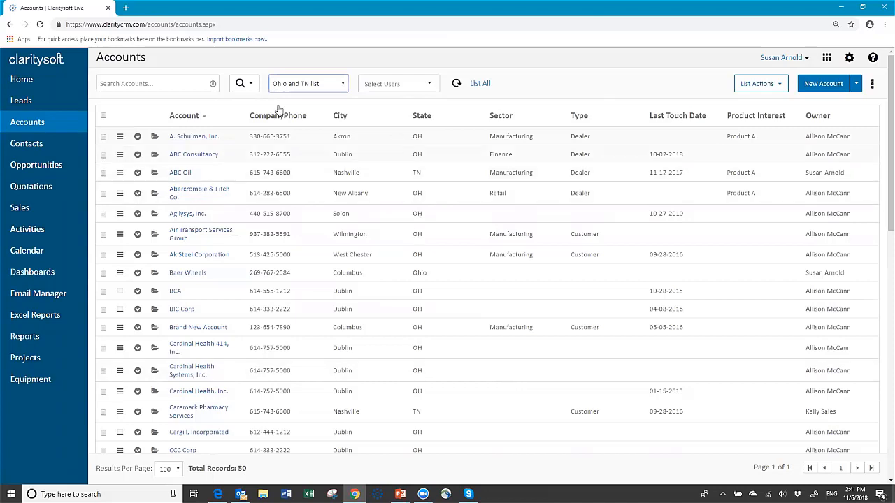
pyautogui.click(104, 117)
pyautogui.click(780, 85)
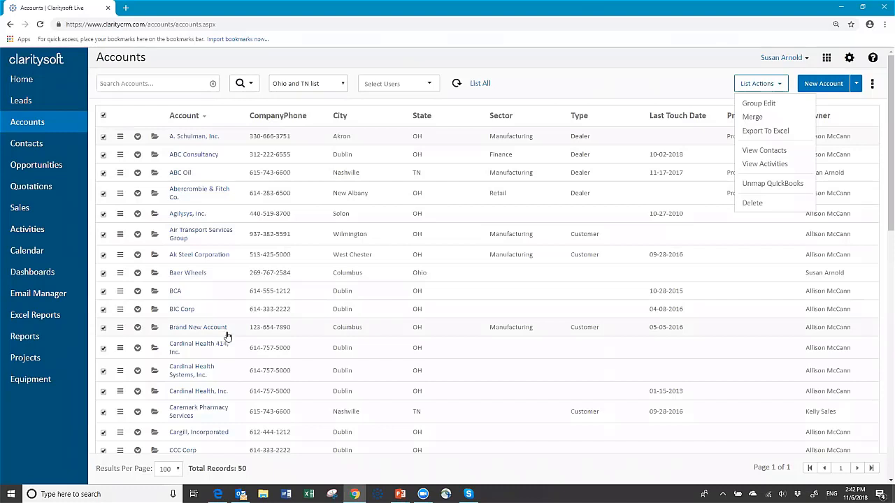
pyautogui.click(761, 135)
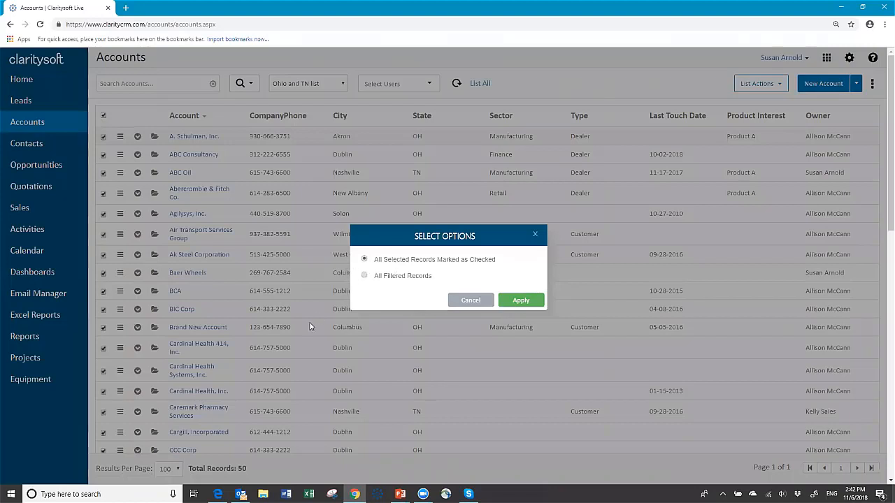
pyautogui.click(521, 301)
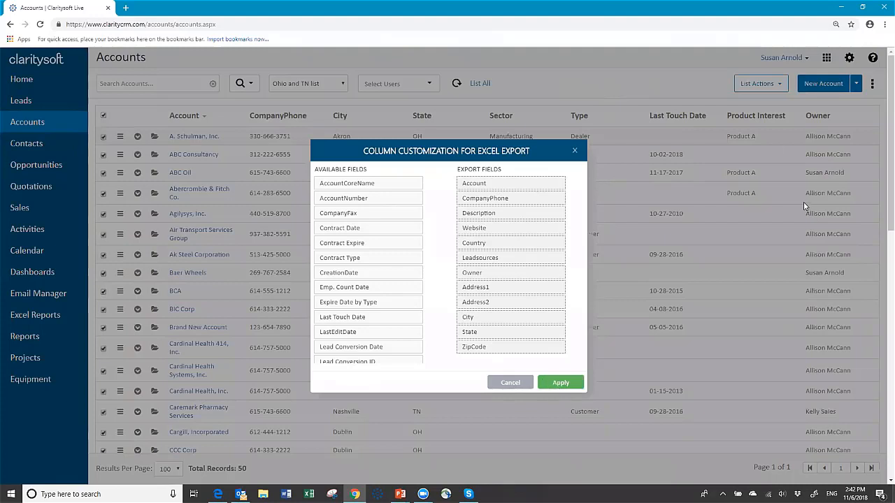
pyautogui.click(512, 385)
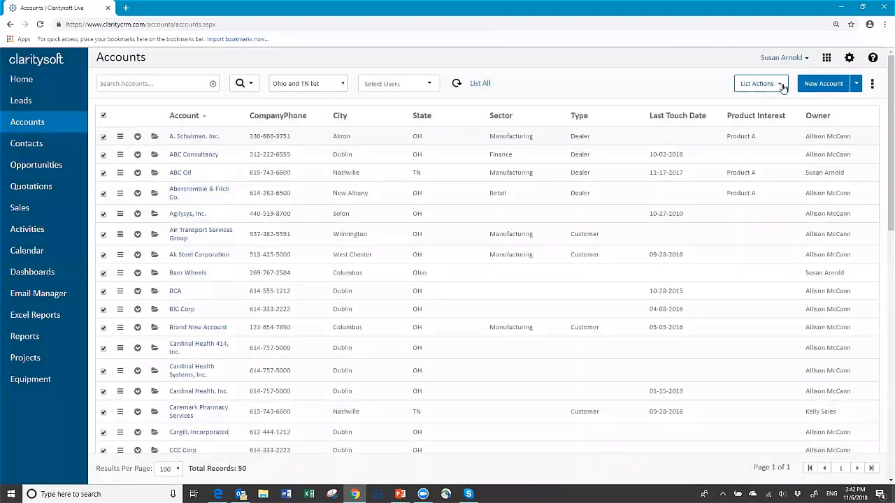
pyautogui.click(781, 84)
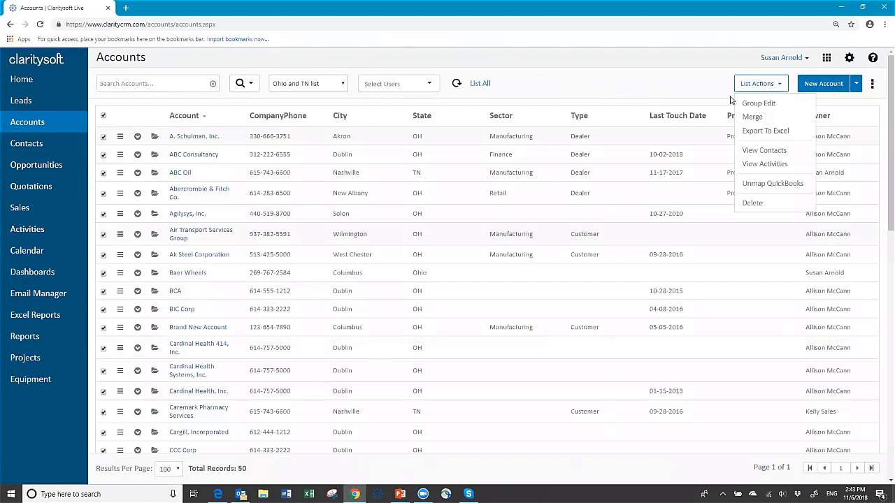
# - Use View Contacts for all checked records to list their 56 contacts
pyautogui.click(763, 154)
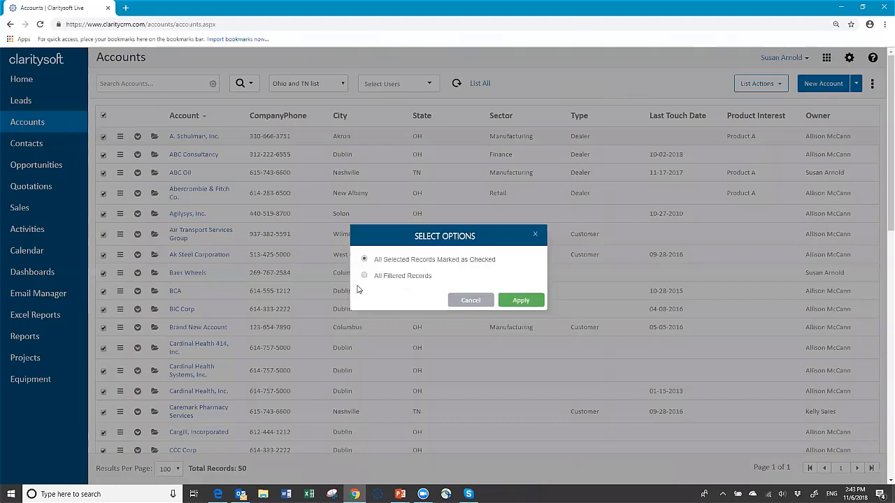
pyautogui.click(521, 300)
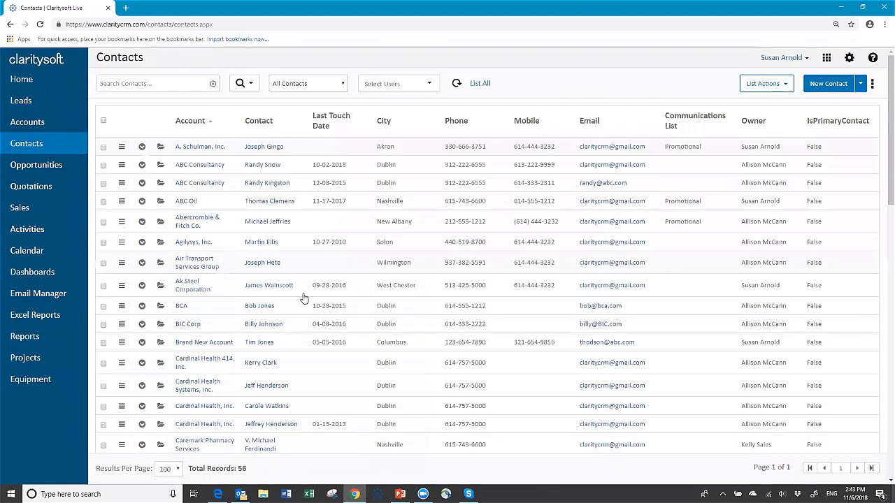
pyautogui.click(103, 122)
pyautogui.click(786, 86)
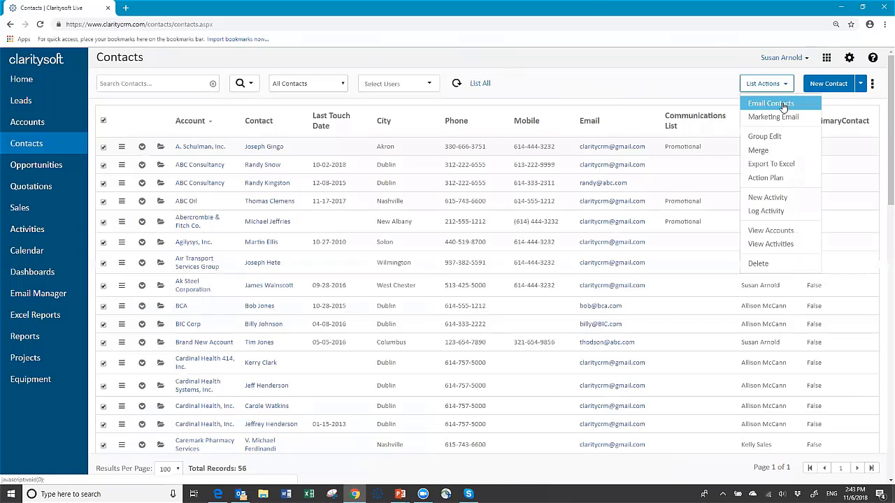
pyautogui.click(770, 103)
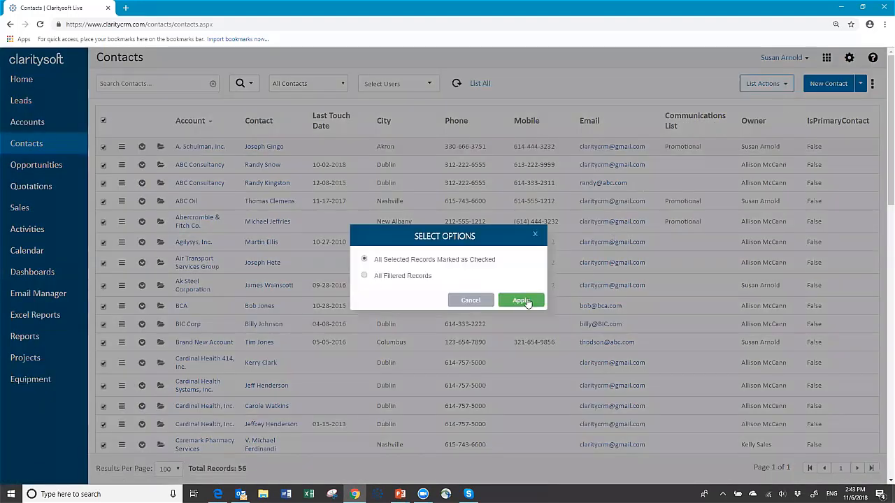
pyautogui.click(519, 306)
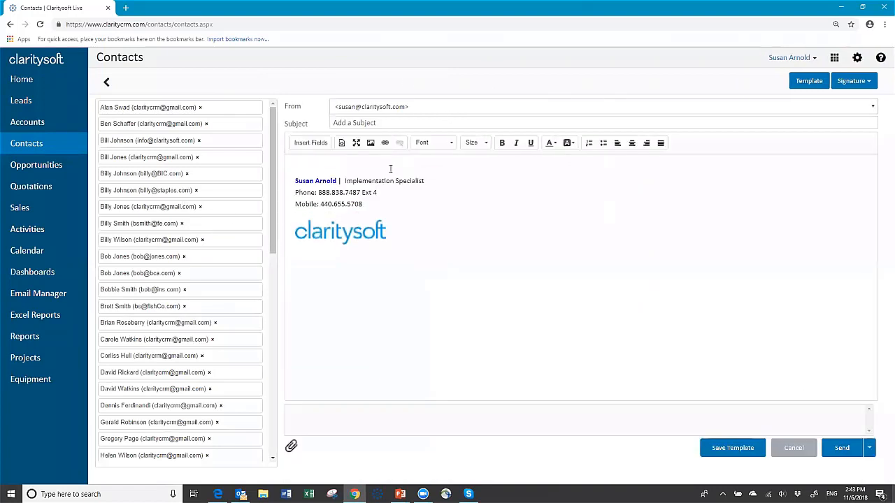
pyautogui.click(310, 162)
pyautogui.click(315, 145)
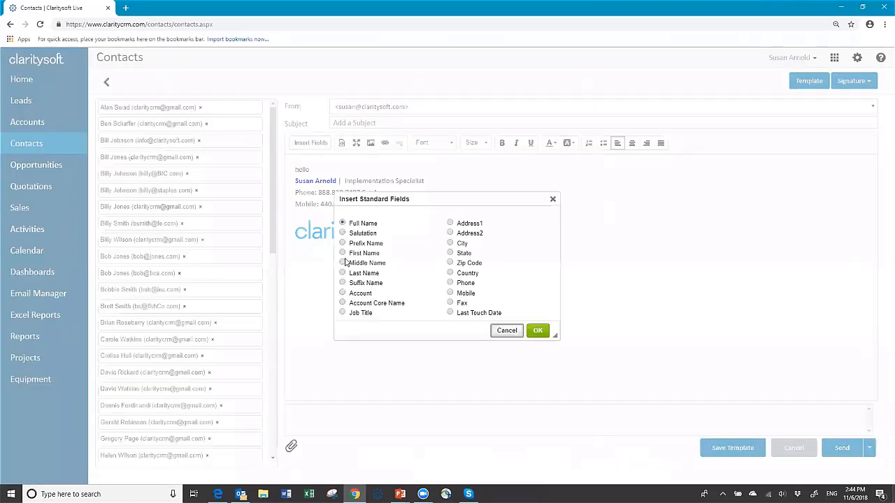
pyautogui.click(342, 253)
pyautogui.click(538, 330)
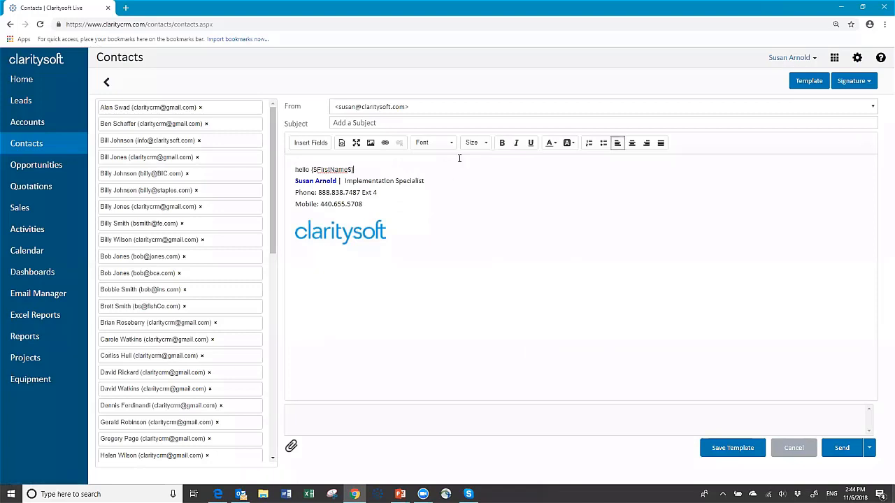
pyautogui.press('Return')
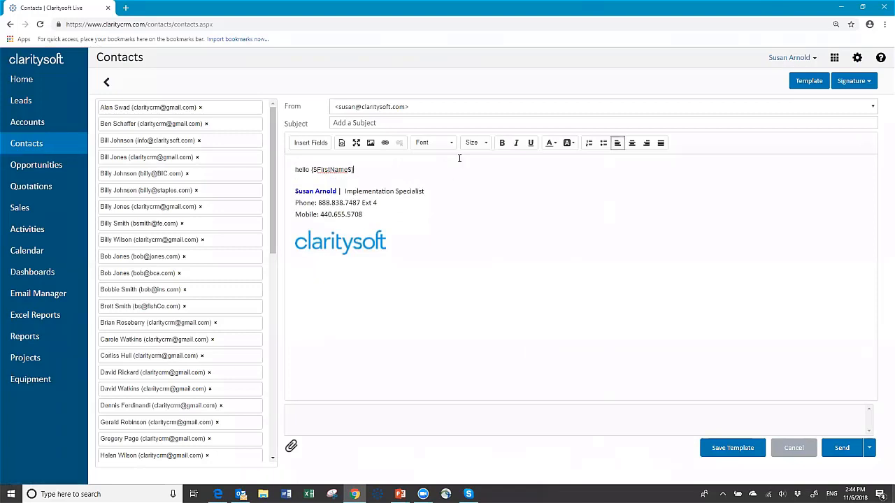
pyautogui.write(',')
pyautogui.press('Return')
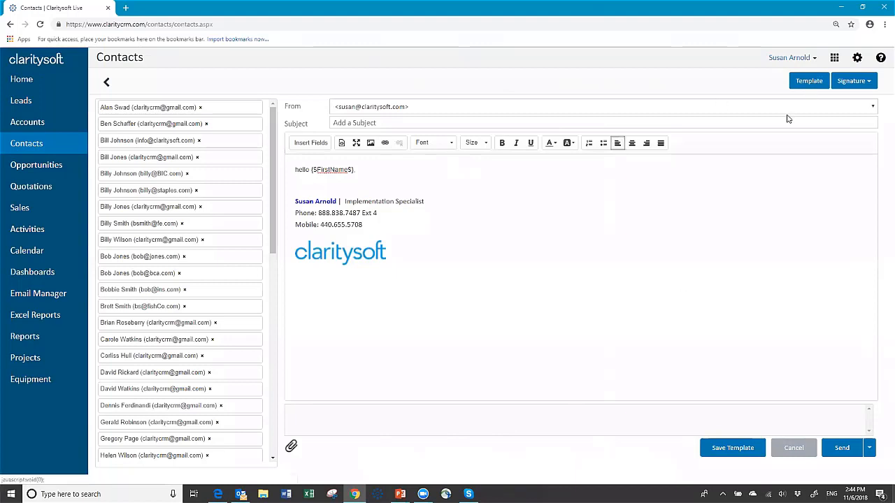
pyautogui.click(794, 449)
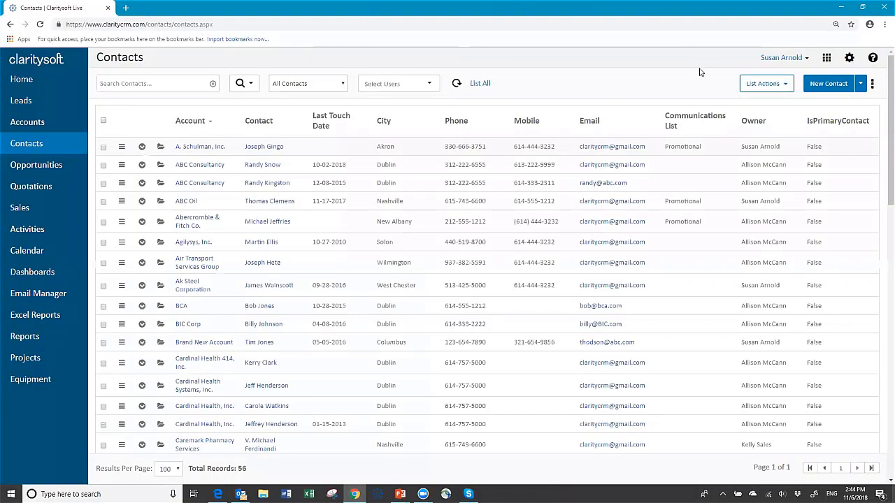
# - Close the contacts List Actions menu and go back to the Accounts list
pyautogui.click(782, 83)
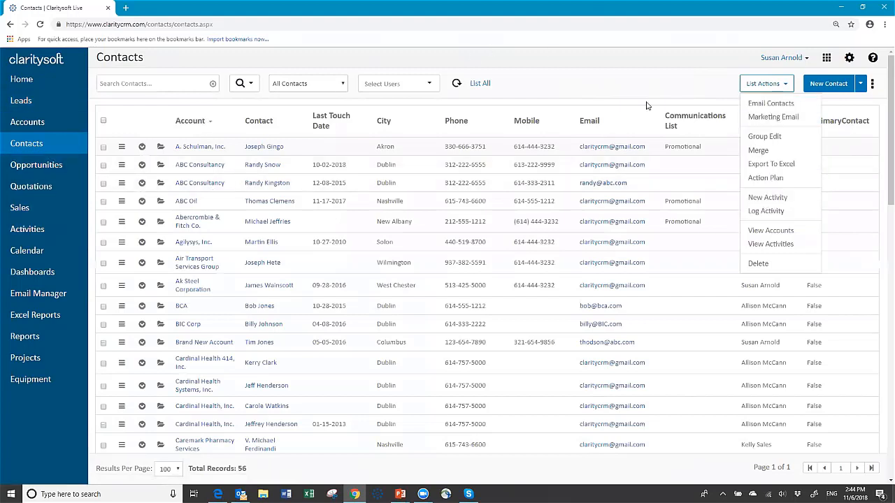
pyautogui.click(647, 79)
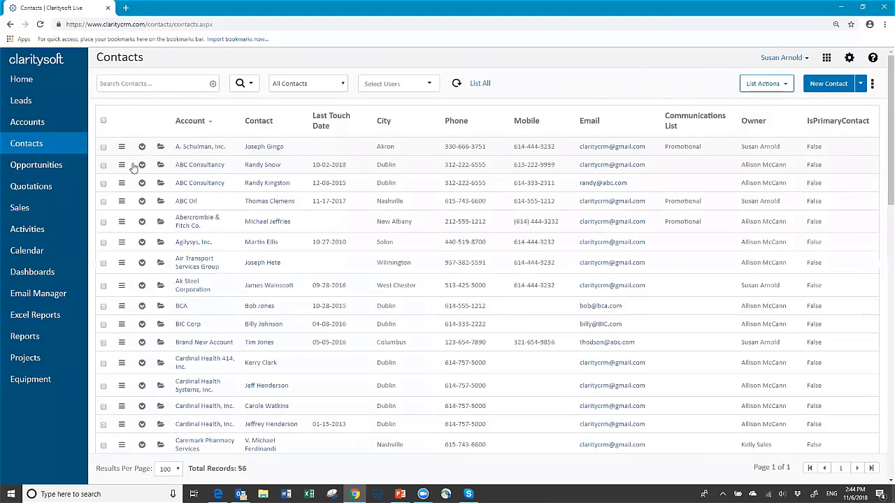
pyautogui.click(37, 123)
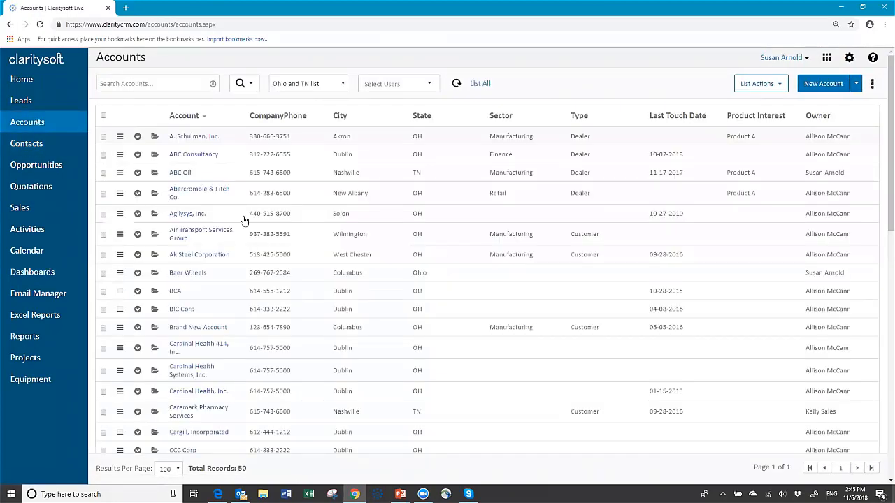
pyautogui.click(121, 138)
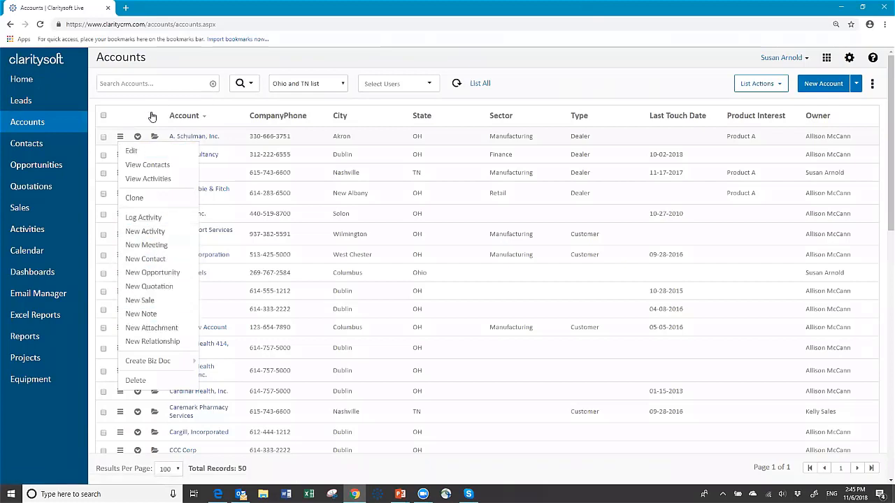
pyautogui.click(120, 138)
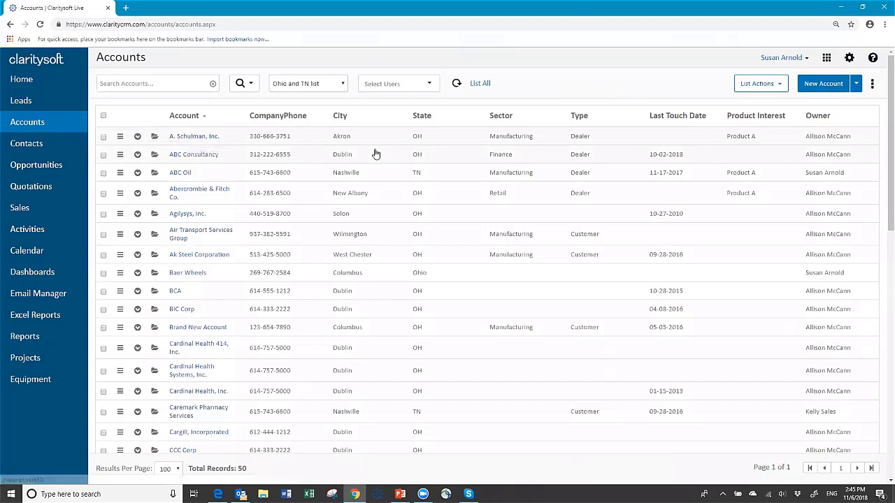
# - Expand A. Schulman, Inc., show its Contacts and Open Activities, and start a new activity
pyautogui.click(137, 137)
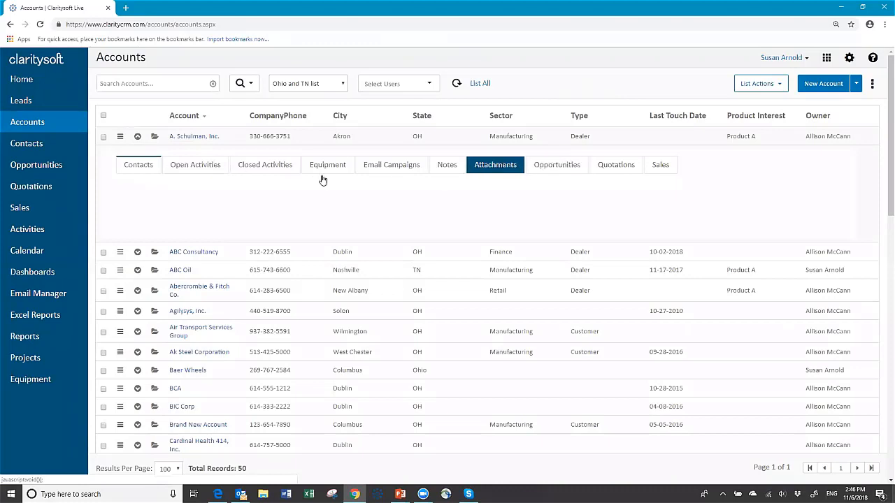
pyautogui.click(134, 166)
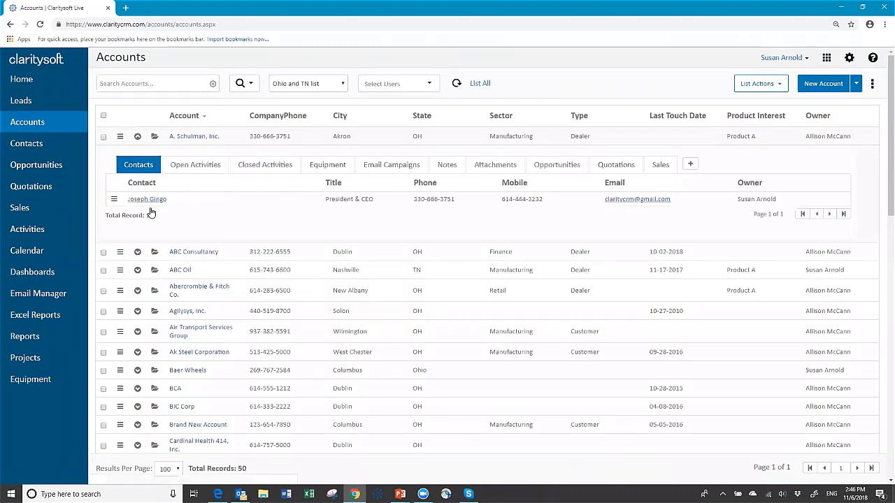
pyautogui.click(202, 165)
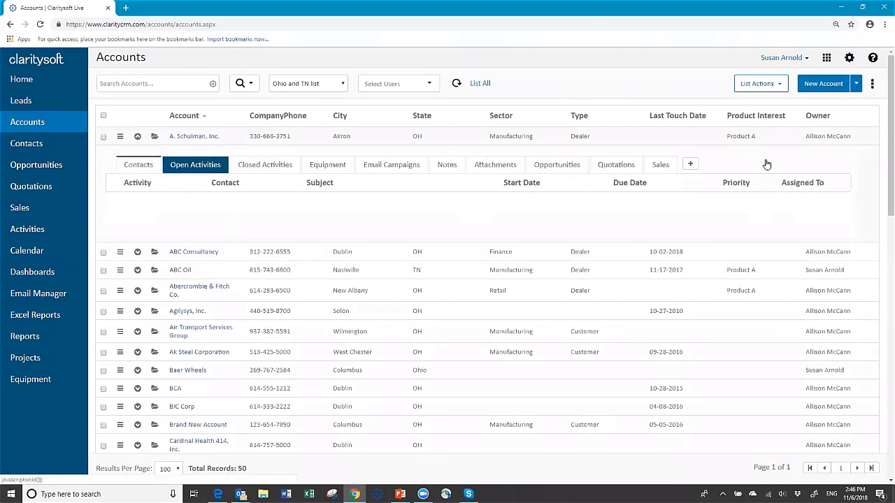
pyautogui.click(692, 166)
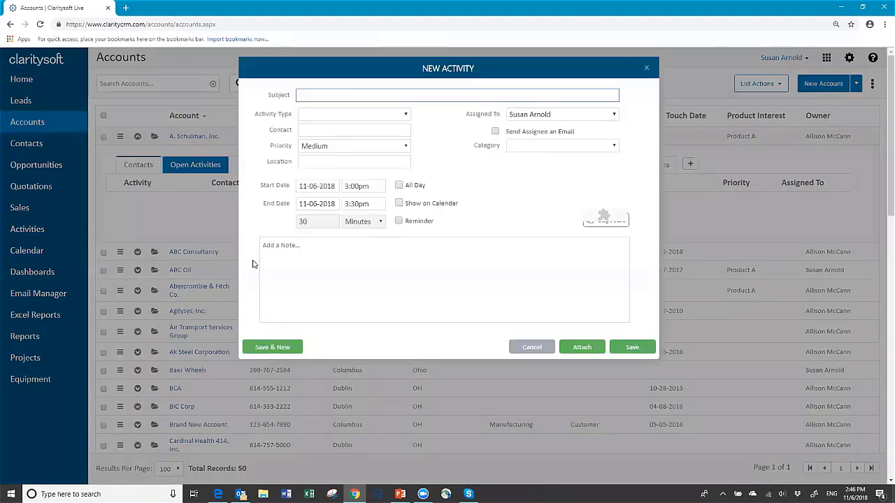
# - Title the activity 'New call', make it a Call with the account's contact, at Medium priority
pyautogui.write('New call')
pyautogui.click(337, 113)
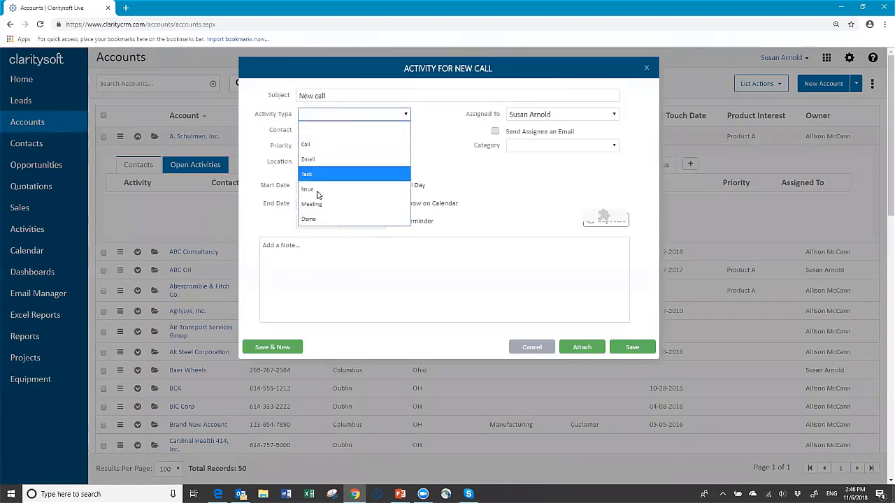
pyautogui.click(327, 145)
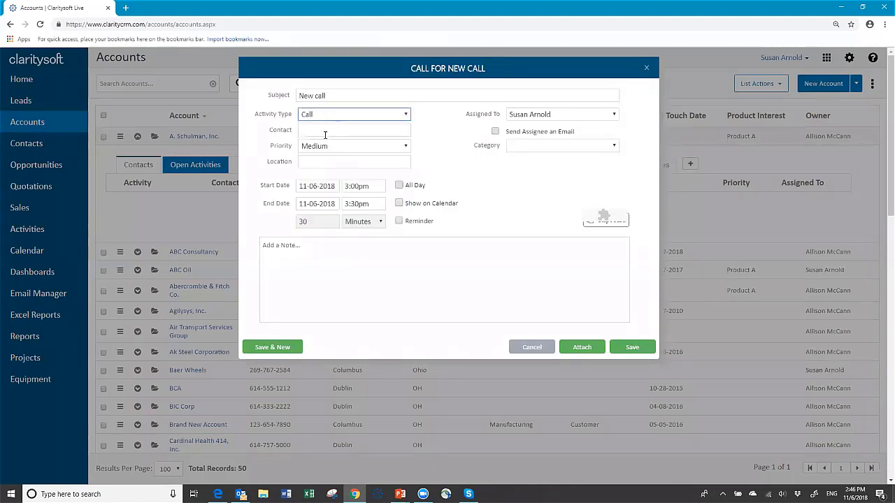
pyautogui.click(325, 133)
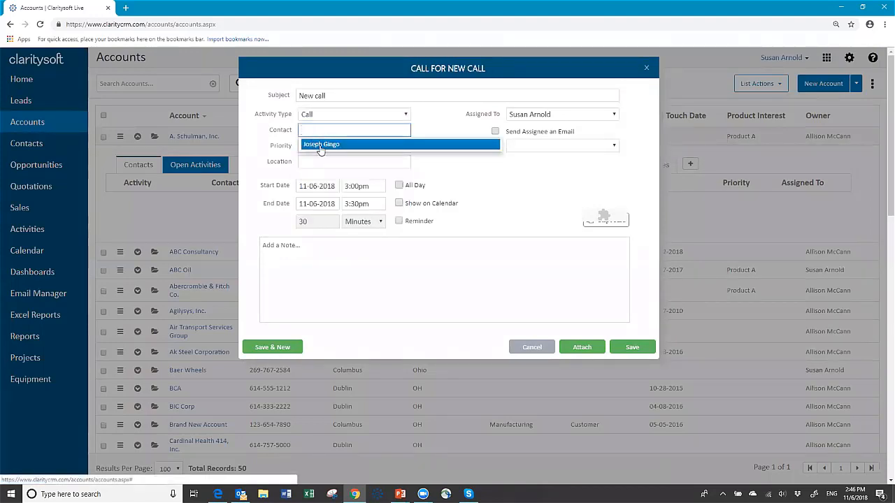
pyautogui.click(319, 144)
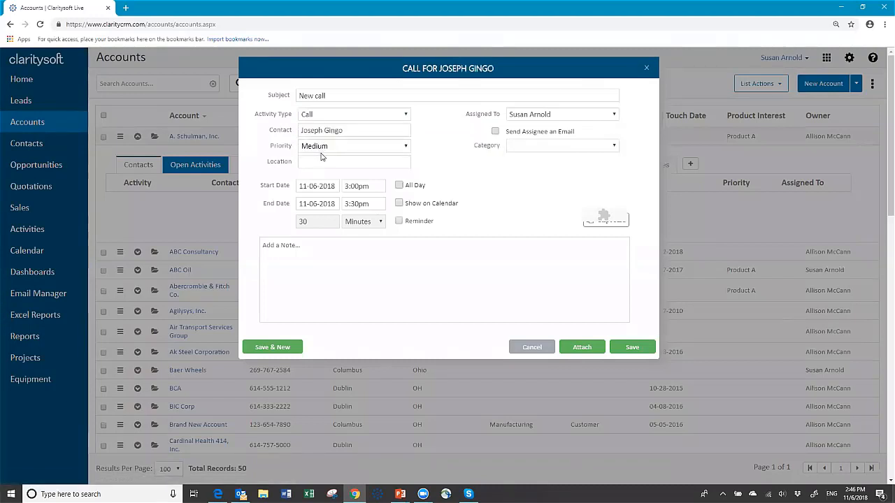
pyautogui.click(409, 148)
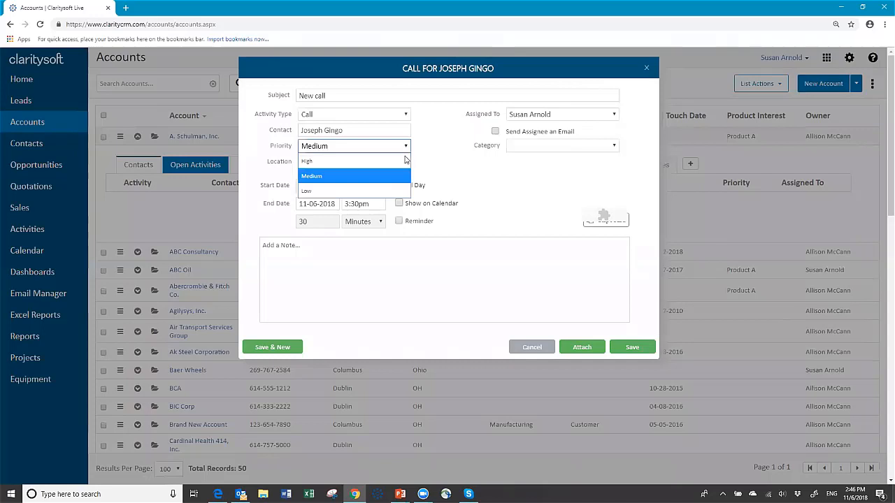
pyautogui.click(356, 176)
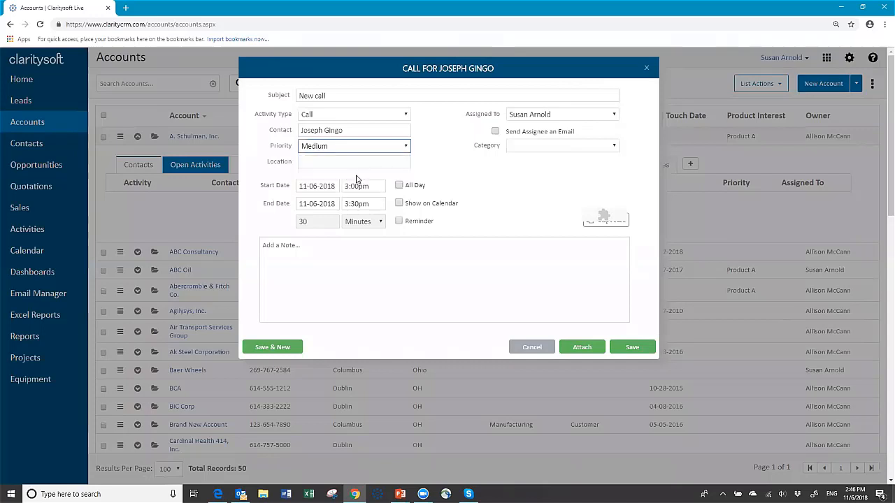
# - Schedule the call for 11-09-2018 starting at 11:30am
pyautogui.click(335, 160)
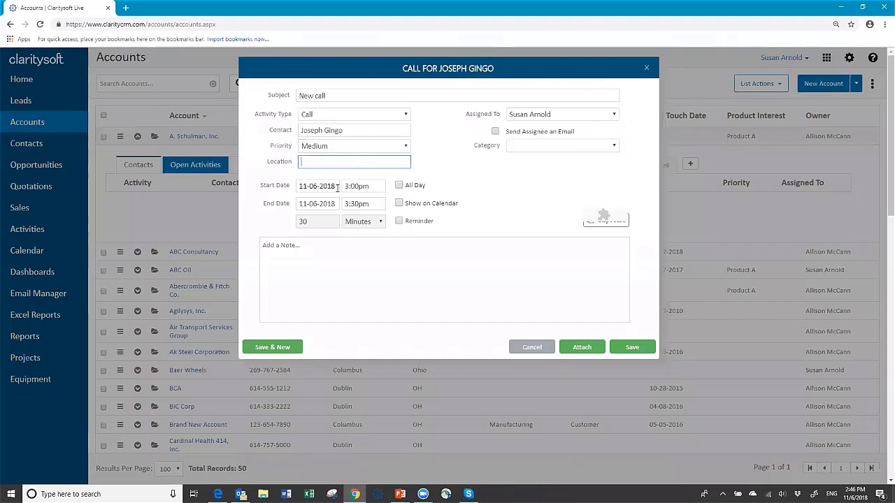
pyautogui.click(338, 185)
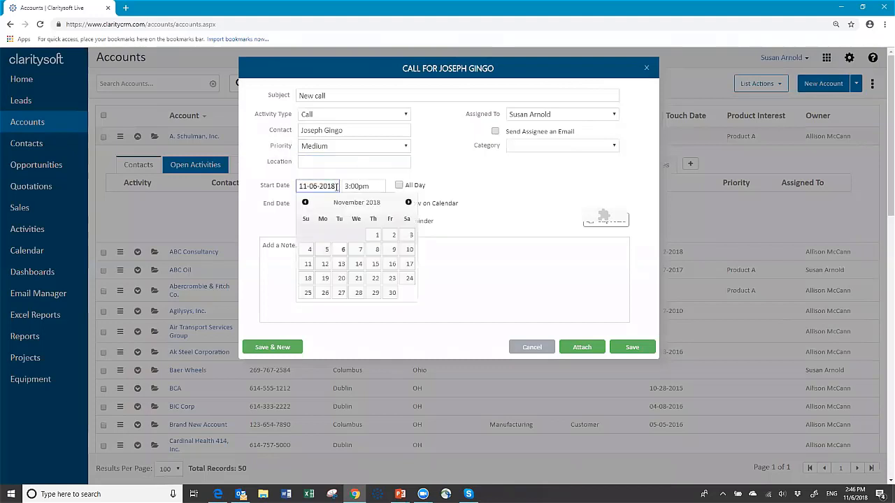
pyautogui.click(394, 251)
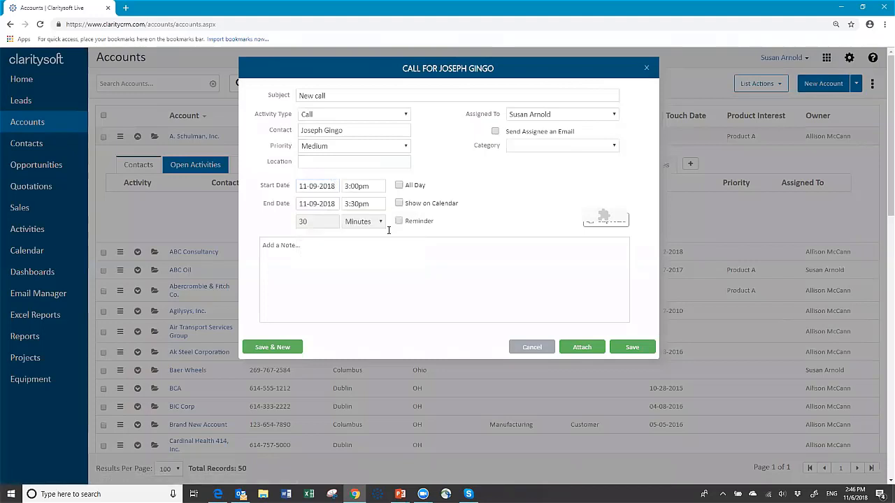
pyautogui.click(381, 185)
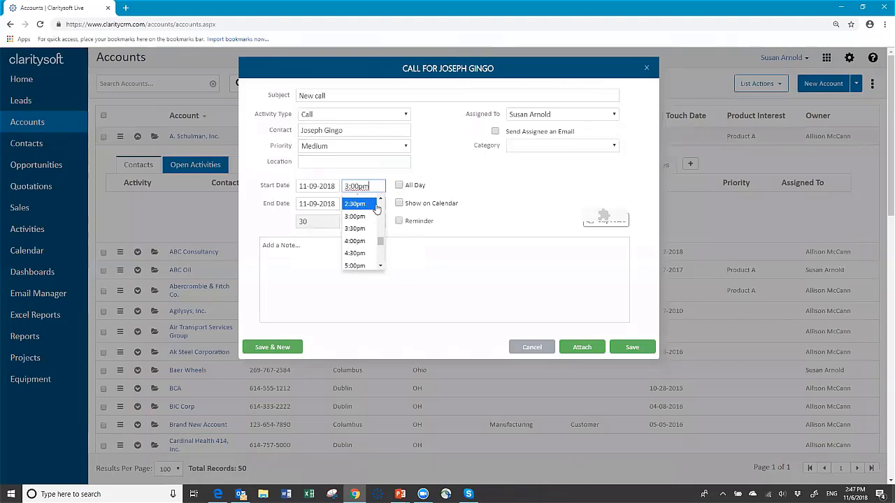
pyautogui.scroll(2, 378, 204)
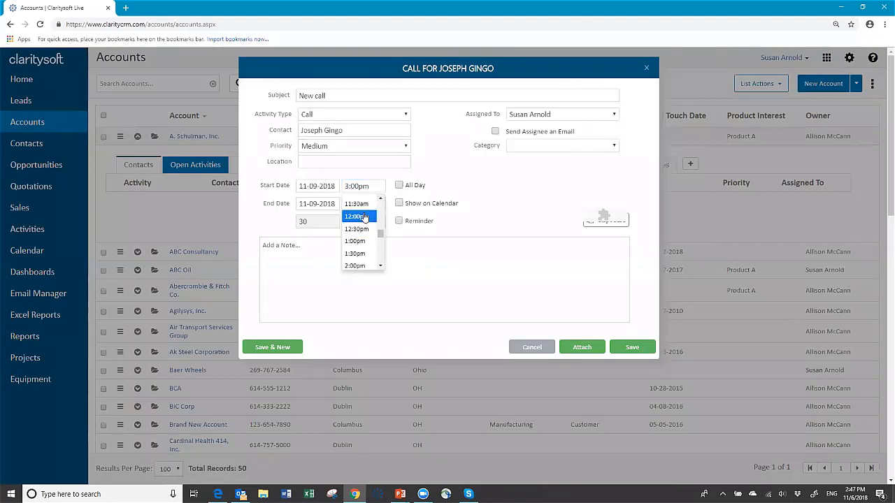
pyautogui.click(360, 204)
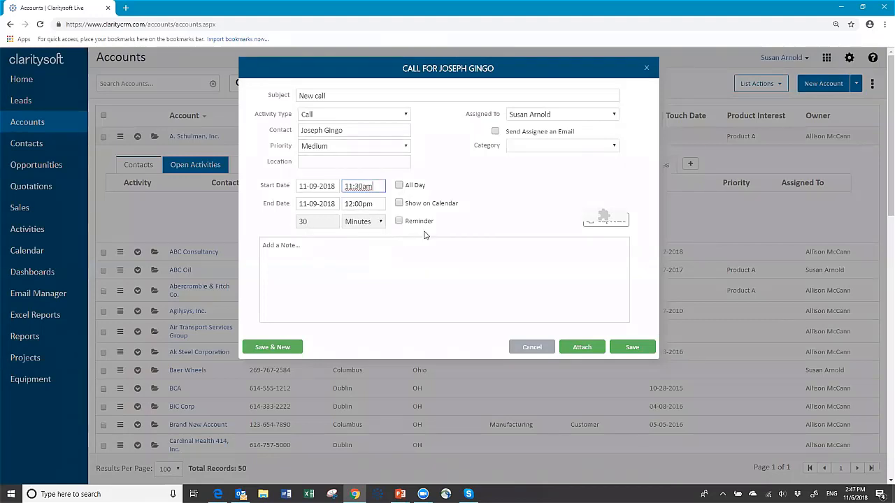
# - Show the call on the calendar, leave the reminder off, and categorise it Customer Related
pyautogui.click(399, 203)
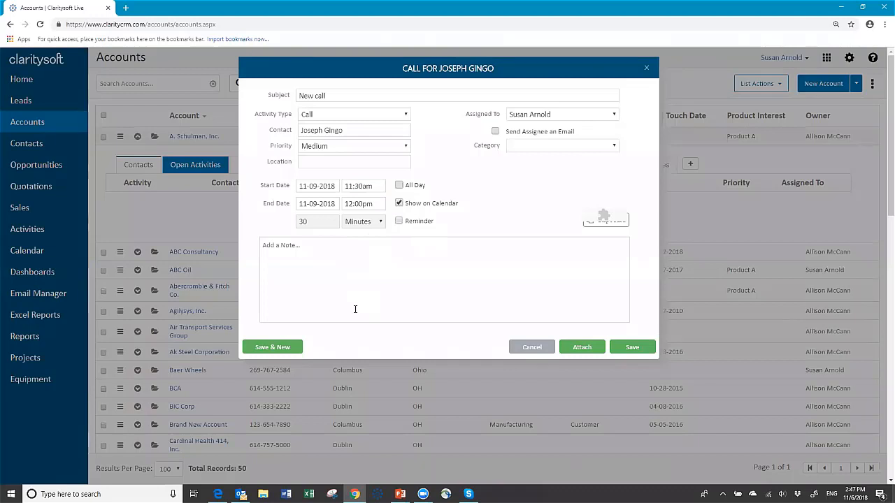
pyautogui.click(399, 222)
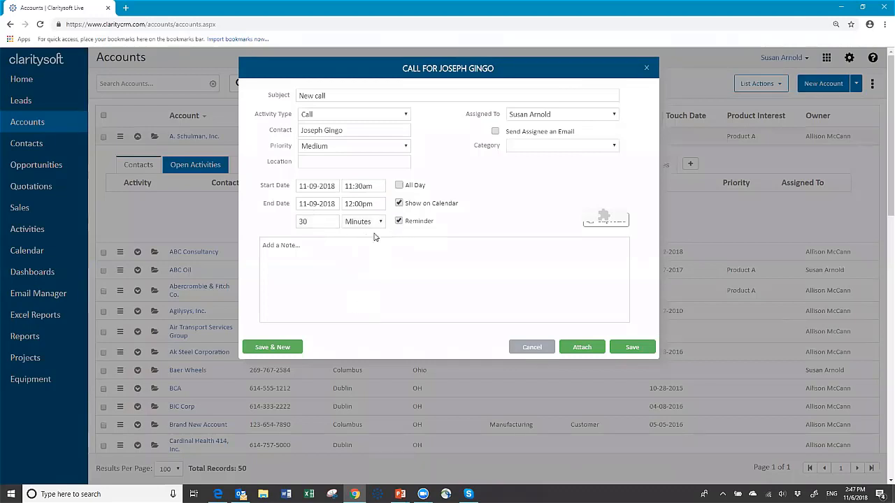
pyautogui.click(399, 221)
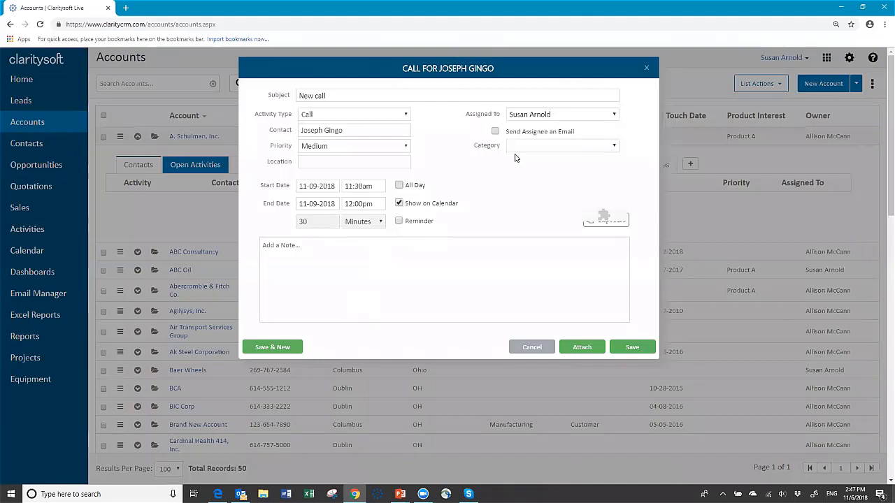
pyautogui.click(615, 147)
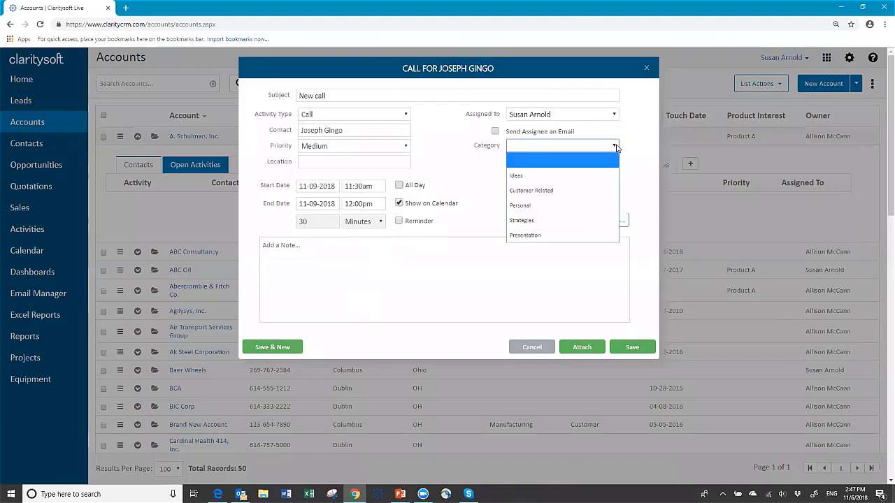
pyautogui.click(539, 191)
pyautogui.click(299, 245)
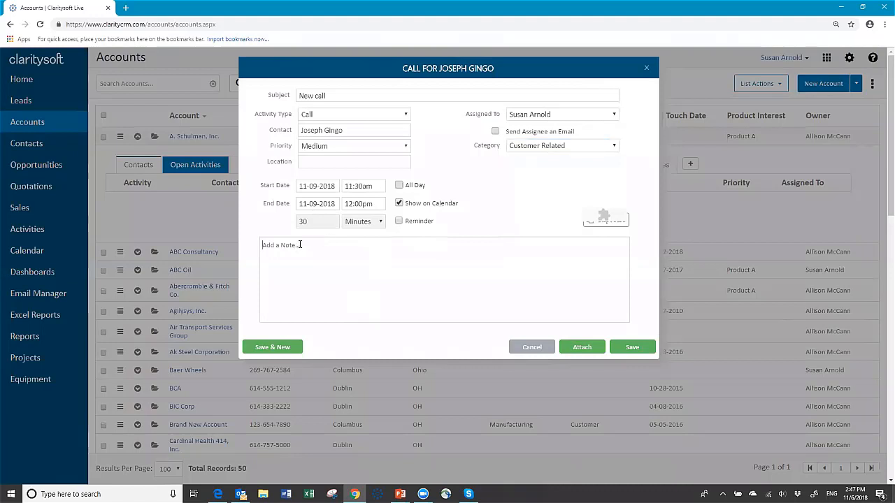
# - Add the note 'Notes re: what to discuss', keep the assignee, email them, and begin a call-back note
pyautogui.write('Notes re: what to discuss')
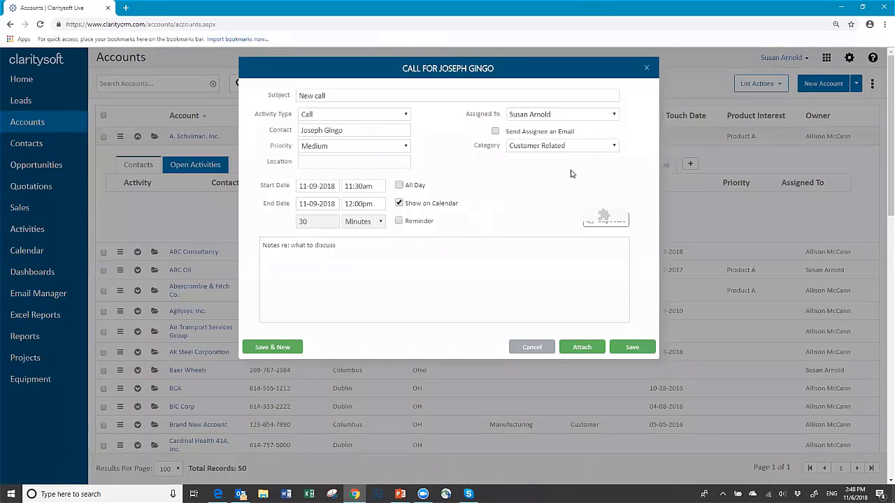
pyautogui.click(614, 116)
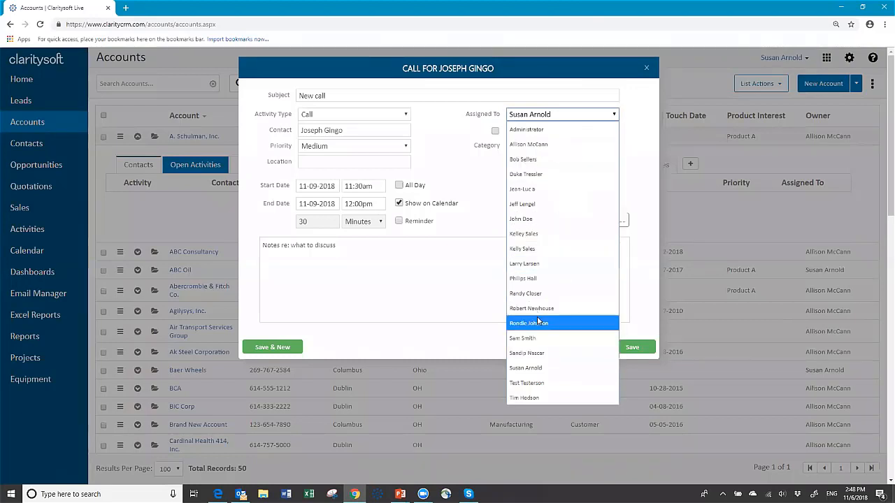
pyautogui.click(524, 368)
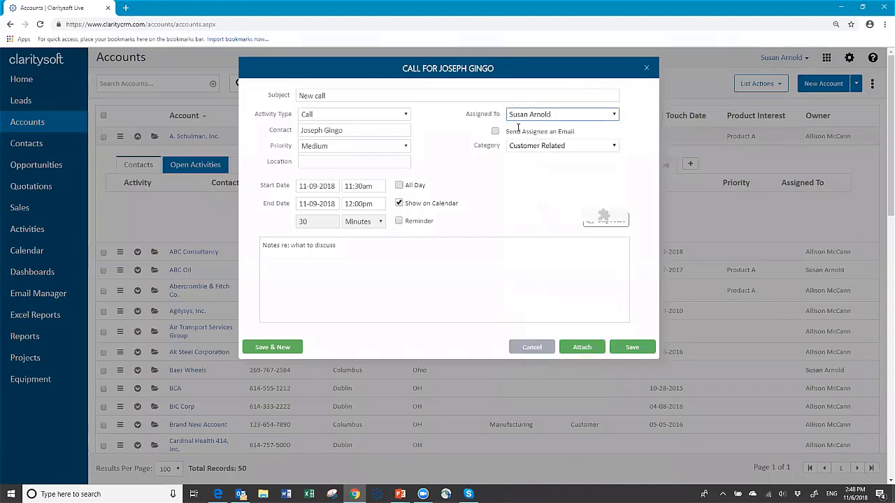
pyautogui.click(495, 131)
pyautogui.write('Ple')
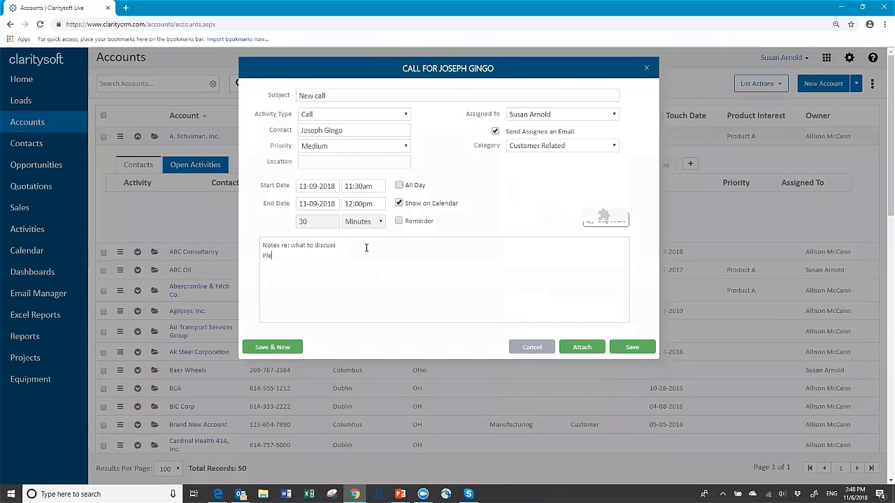
pyautogui.write('ase call Joseph.  He has questions')
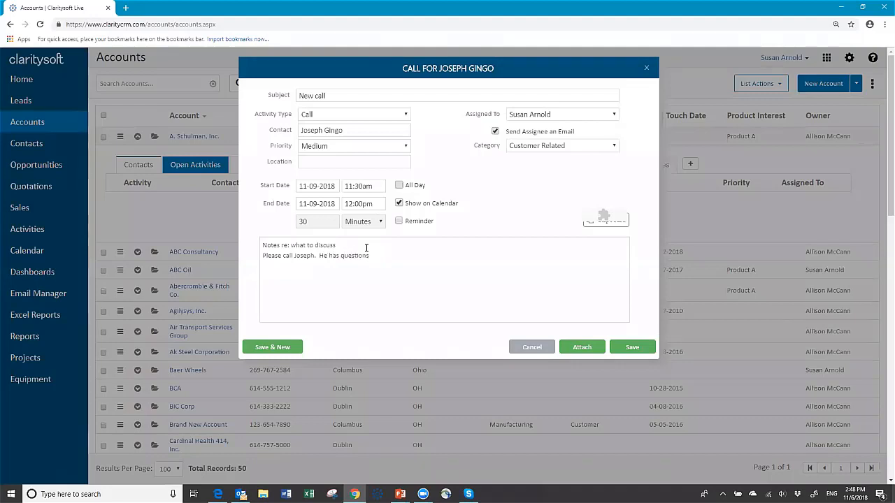
# - Save the New call activity
pyautogui.click(633, 347)
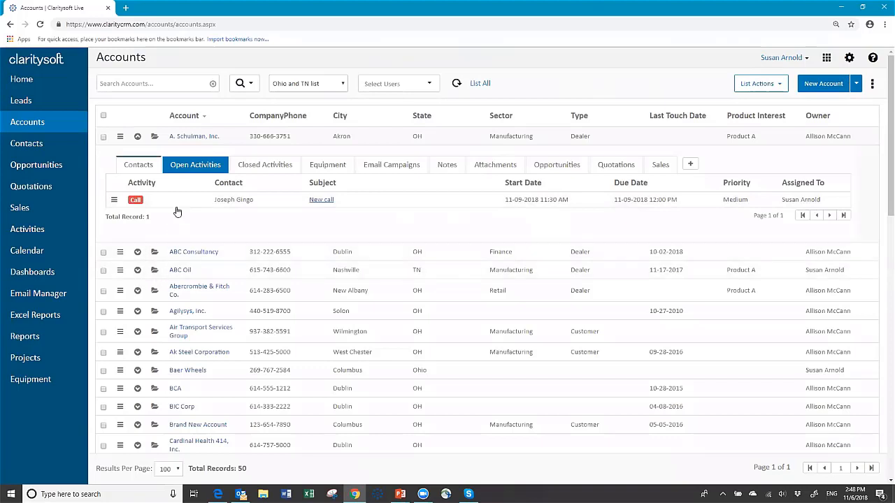
# - Show the A. Schulman, Inc. account's closed activities
pyautogui.click(262, 169)
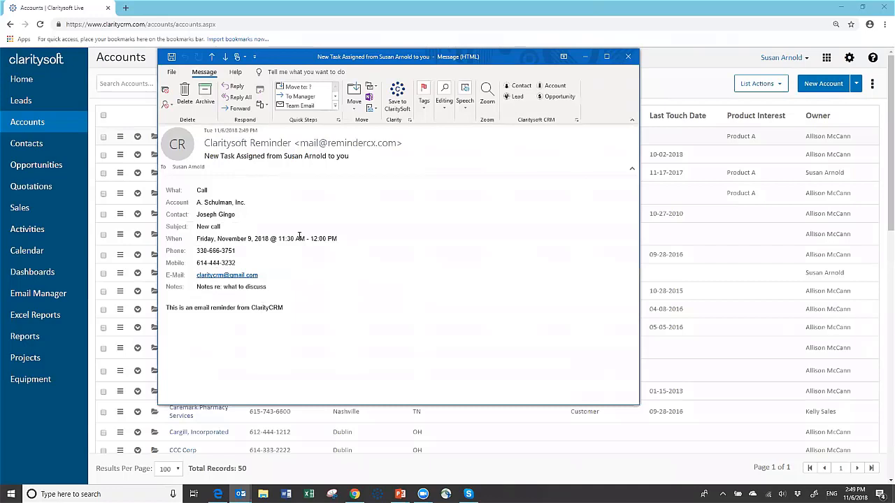
# - Close the reminder email and open the first Ewing Oil lead from the Leads list
pyautogui.click(628, 59)
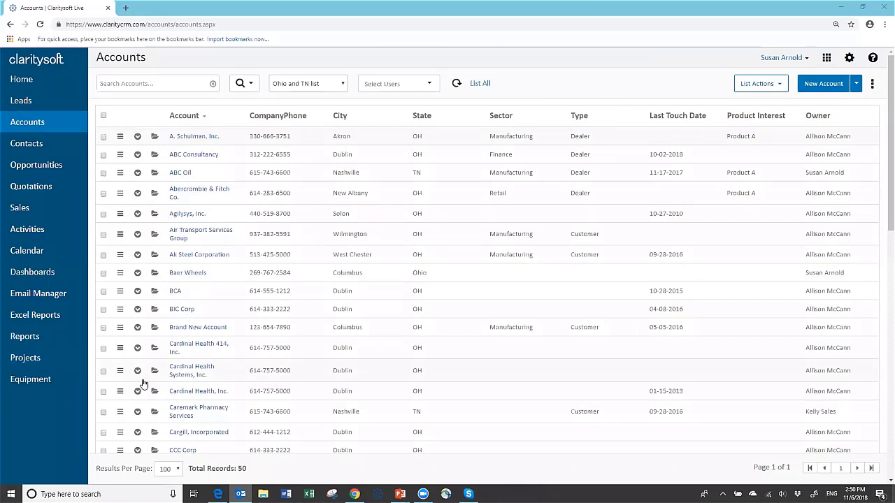
pyautogui.click(22, 104)
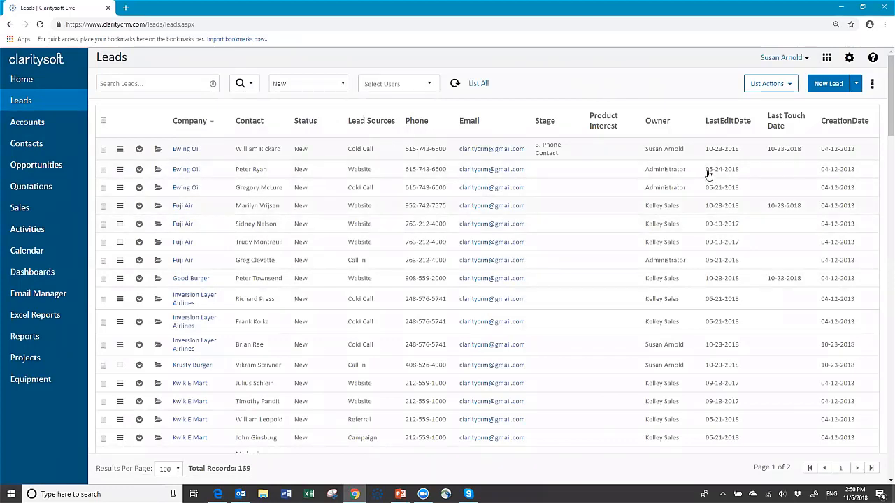
pyautogui.click(186, 157)
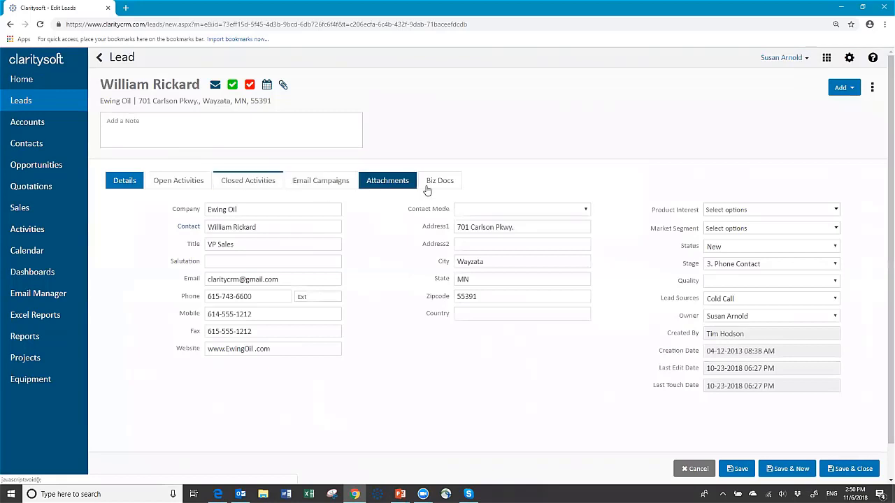
pyautogui.click(249, 182)
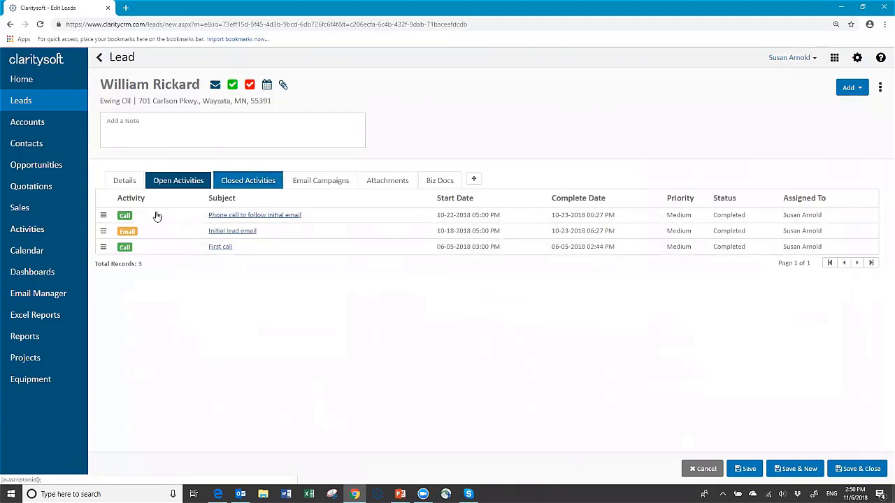
pyautogui.click(230, 215)
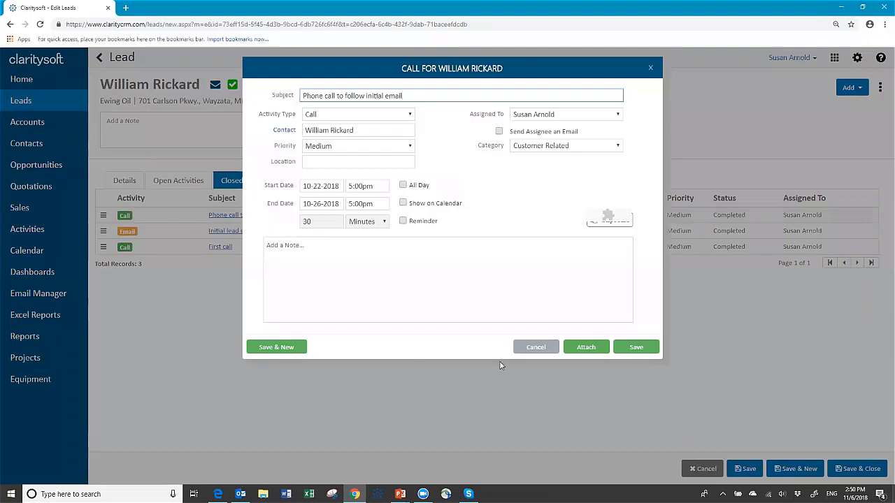
pyautogui.click(539, 347)
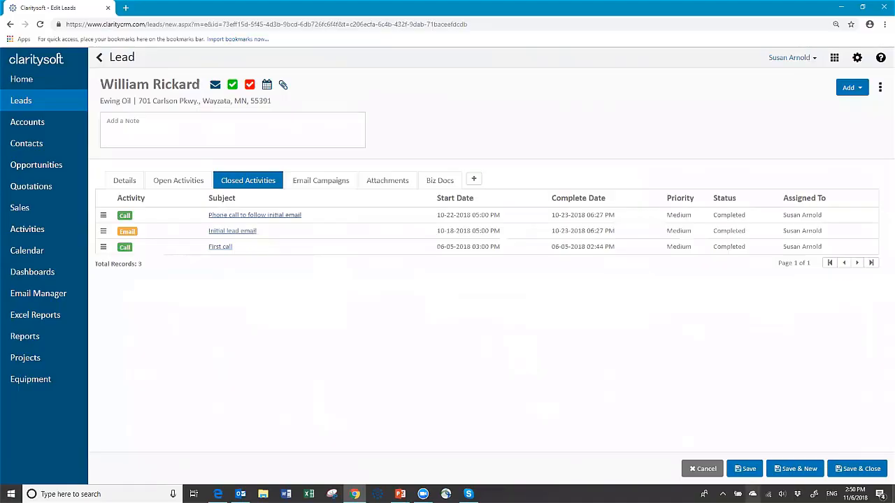
pyautogui.click(703, 469)
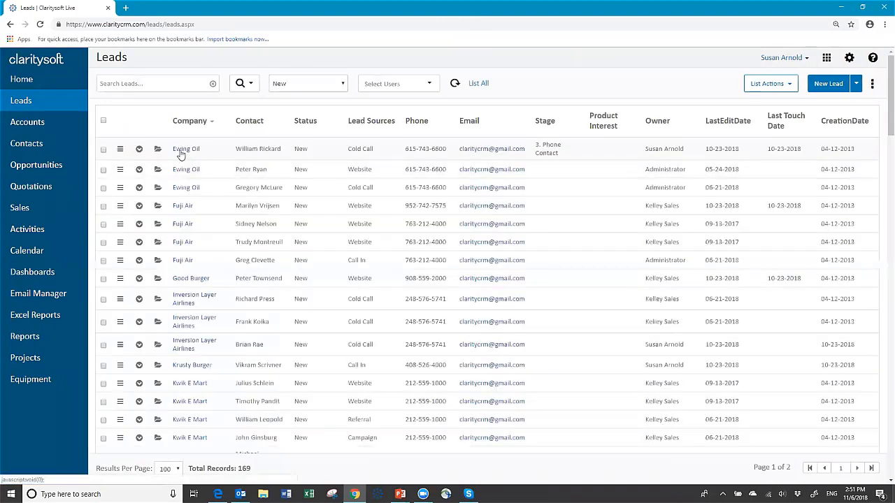
pyautogui.click(180, 152)
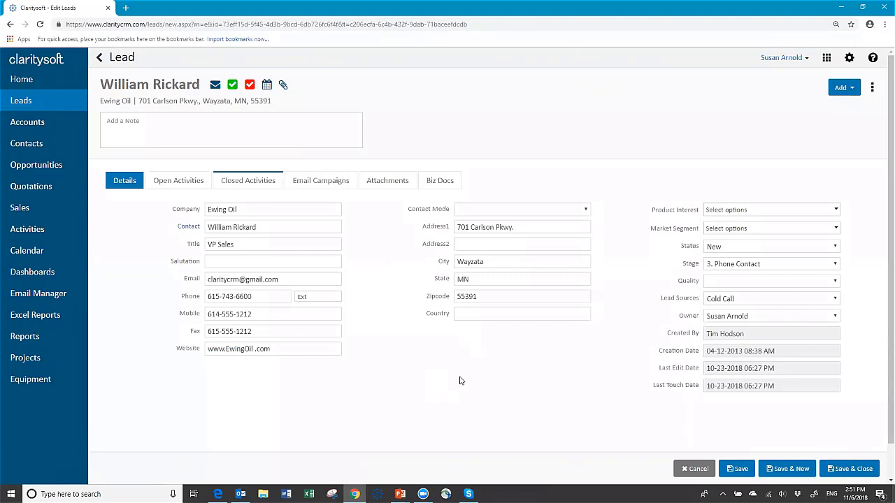
# - Keep the Ewing Oil lead's status New, enter the contact's nickname as salutation, and save
pyautogui.click(837, 250)
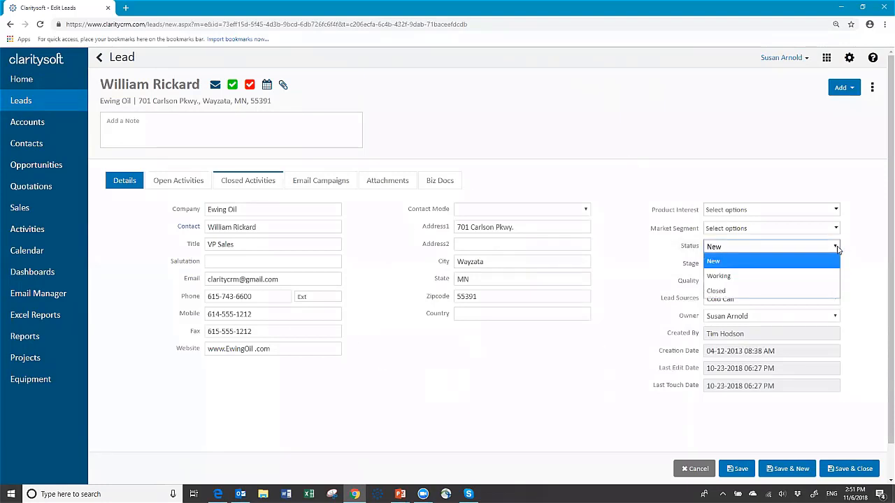
pyautogui.click(746, 263)
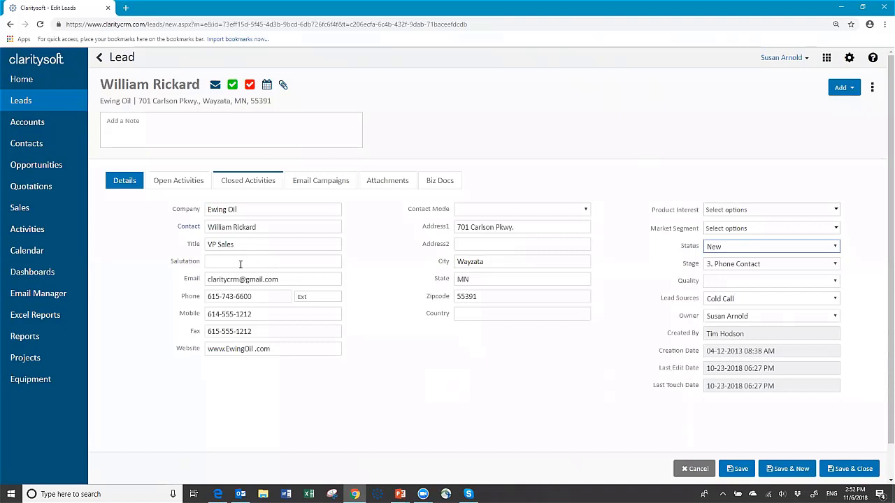
pyautogui.click(255, 259)
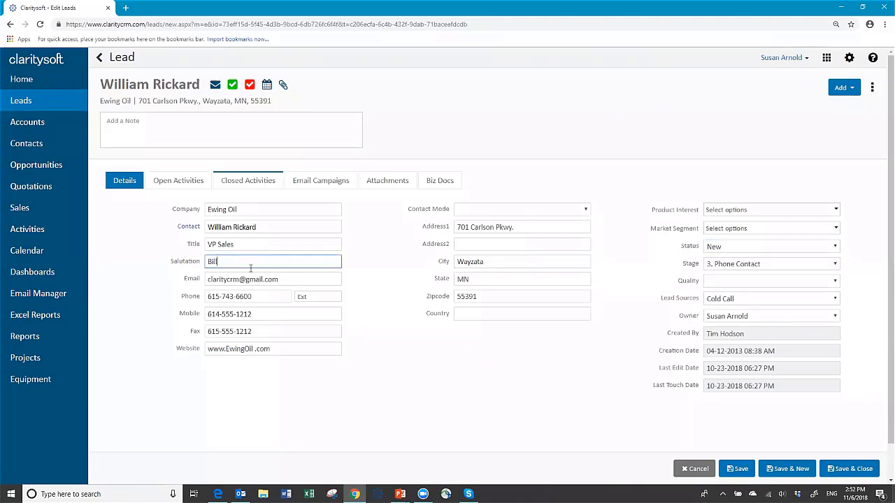
pyautogui.click(441, 366)
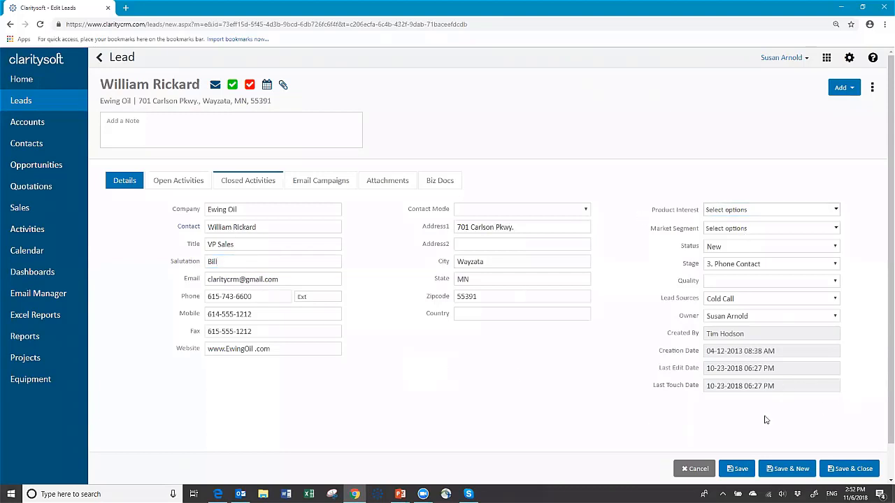
pyautogui.click(738, 469)
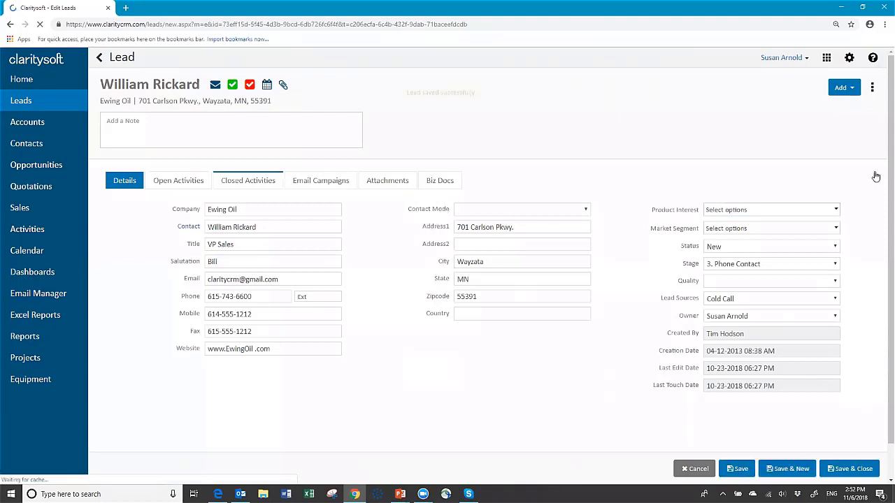
# - Save and close the Ewing Oil lead, then bring up its row actions in the Leads list
pyautogui.click(873, 91)
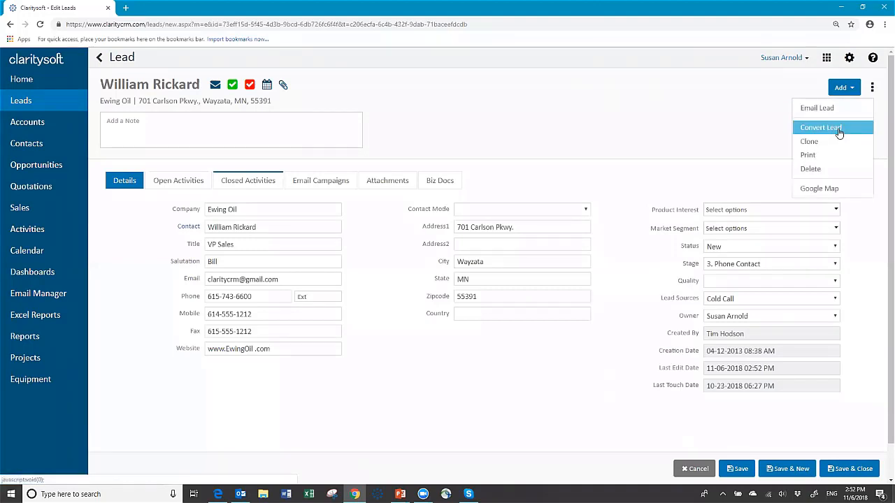
pyautogui.click(713, 131)
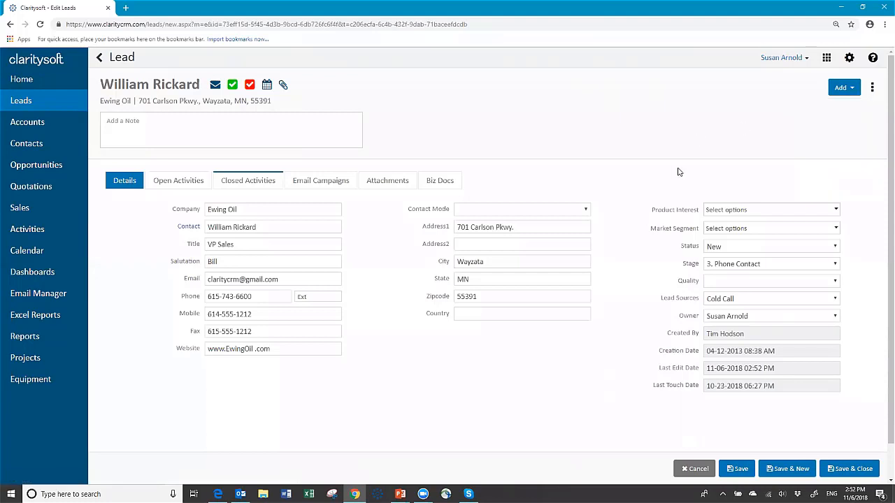
pyautogui.click(840, 469)
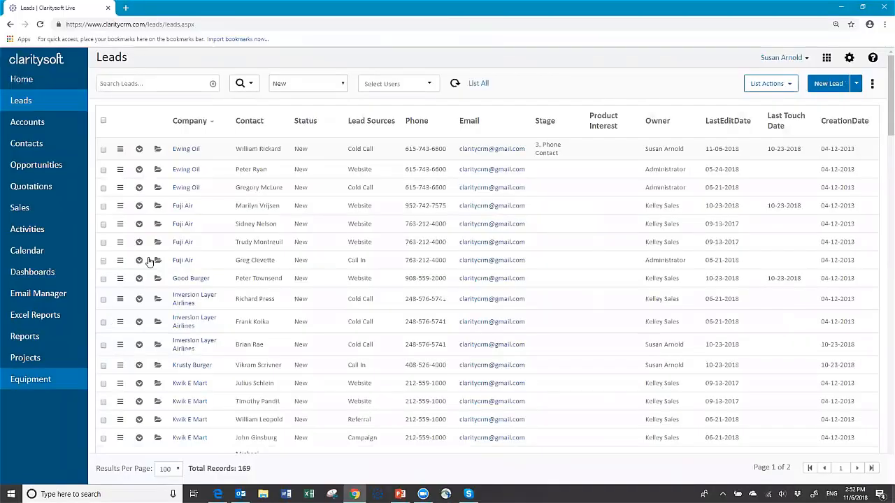
pyautogui.click(121, 152)
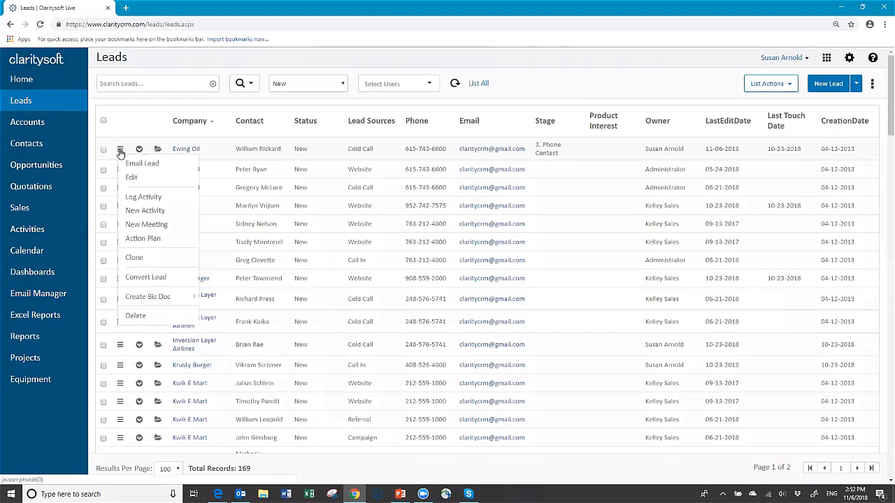
# - Convert the Ewing Oil lead using the existing account, creating an opportunity, with the current assignee
pyautogui.click(146, 278)
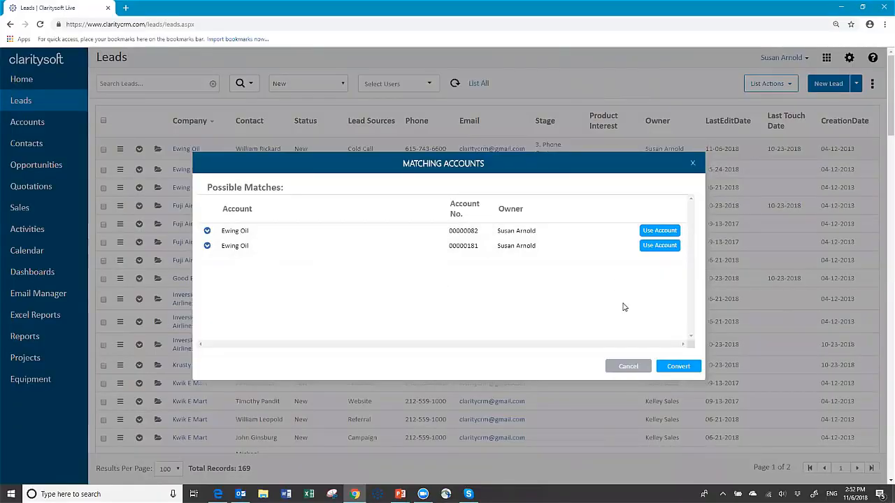
pyautogui.click(659, 233)
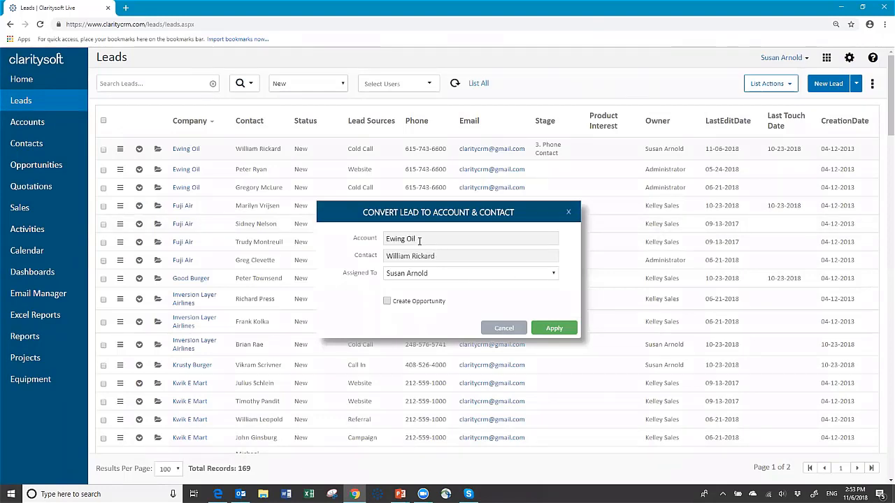
pyautogui.click(388, 301)
pyautogui.click(556, 277)
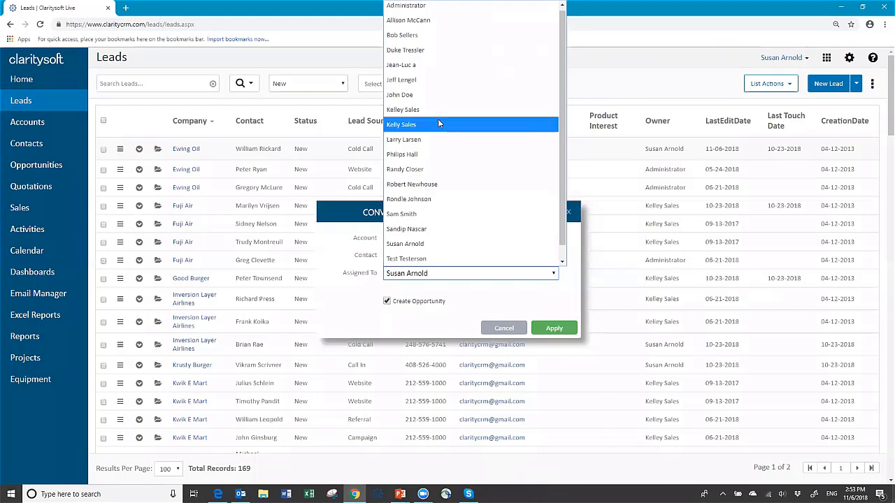
pyautogui.click(447, 276)
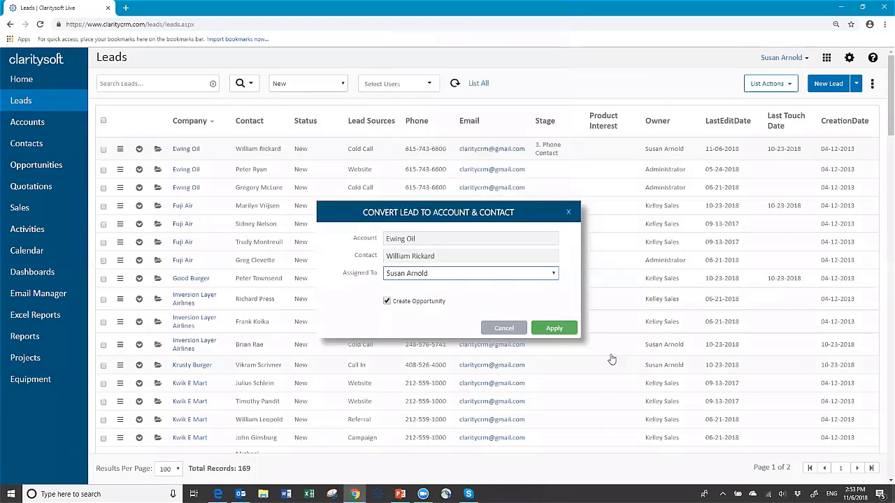
pyautogui.click(552, 330)
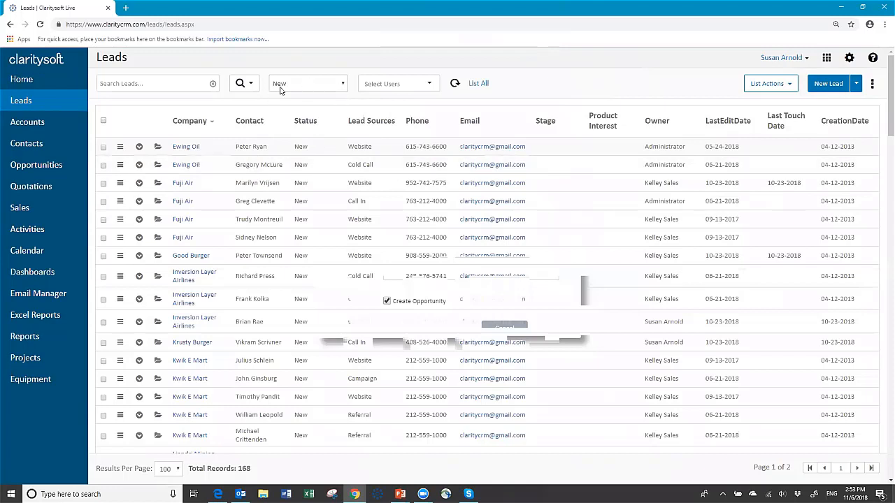
# - Switch the Leads view to Converted, search 'ewing' to confirm the conversion, then clear the search
pyautogui.click(344, 86)
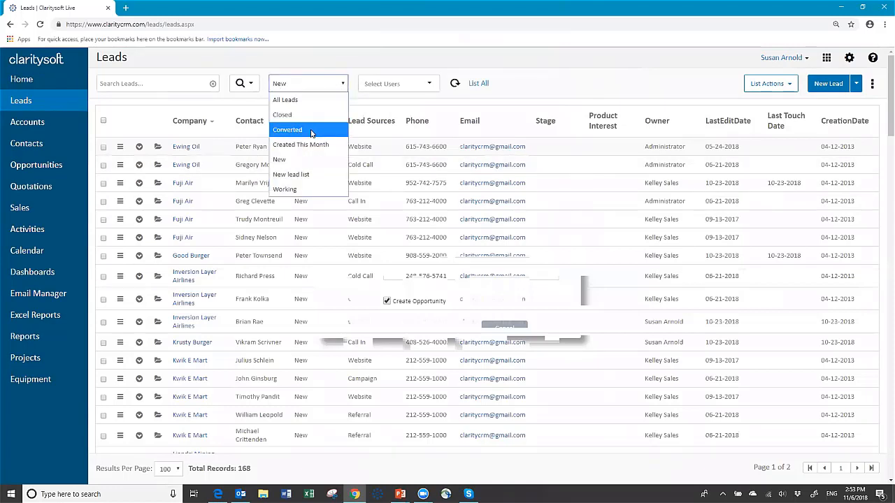
pyautogui.click(312, 131)
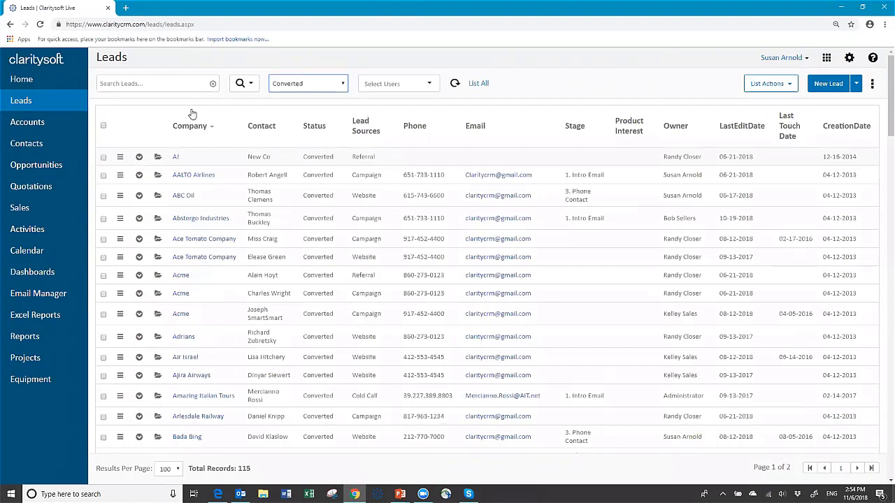
pyautogui.click(169, 83)
pyautogui.write('ewing')
pyautogui.press('Return')
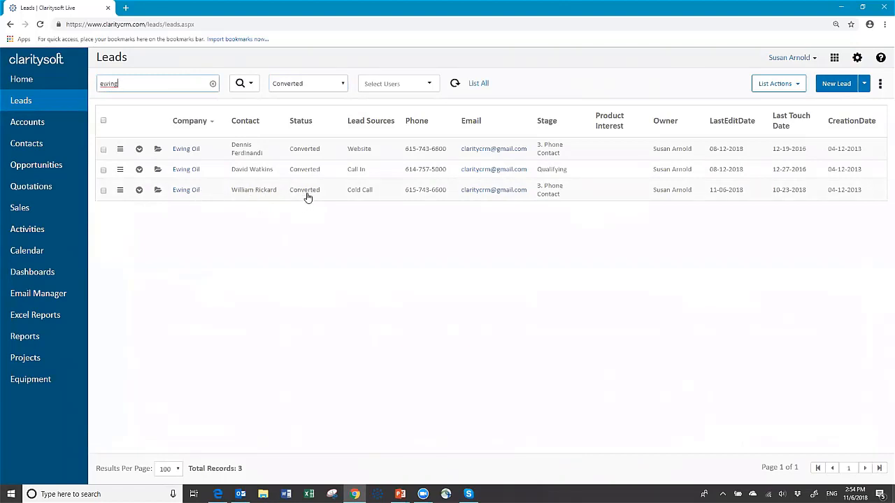
pyautogui.click(213, 85)
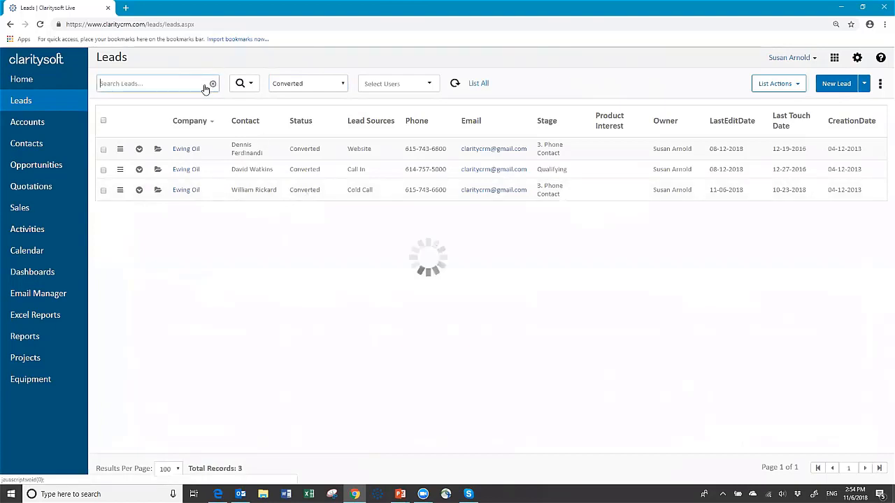
# - Search the accounts list for 'ewing'
pyautogui.click(31, 128)
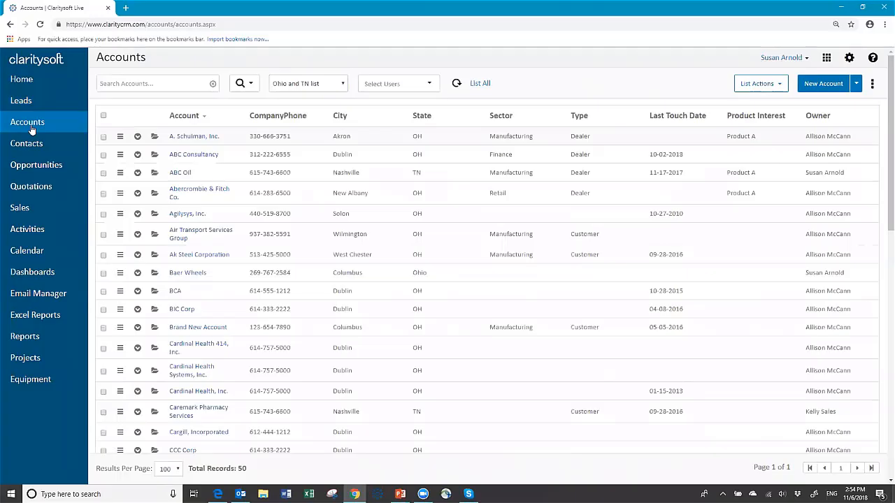
pyautogui.click(179, 79)
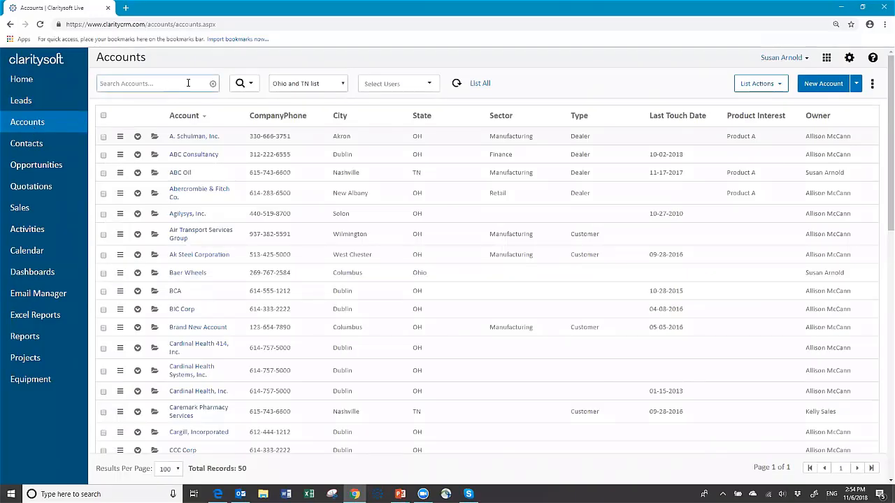
pyautogui.write('ewing')
pyautogui.press('Return')
# - Expand the Ewing Oil account and list its opportunities, including O00140
pyautogui.click(200, 133)
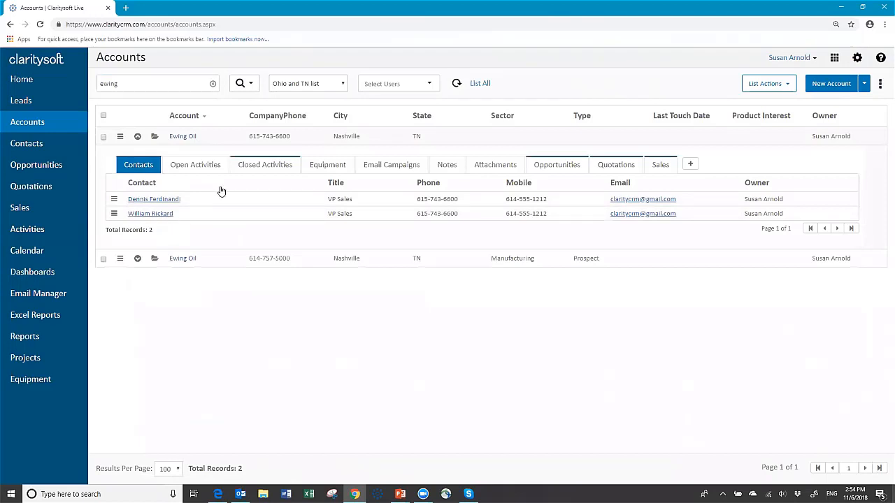
pyautogui.click(272, 166)
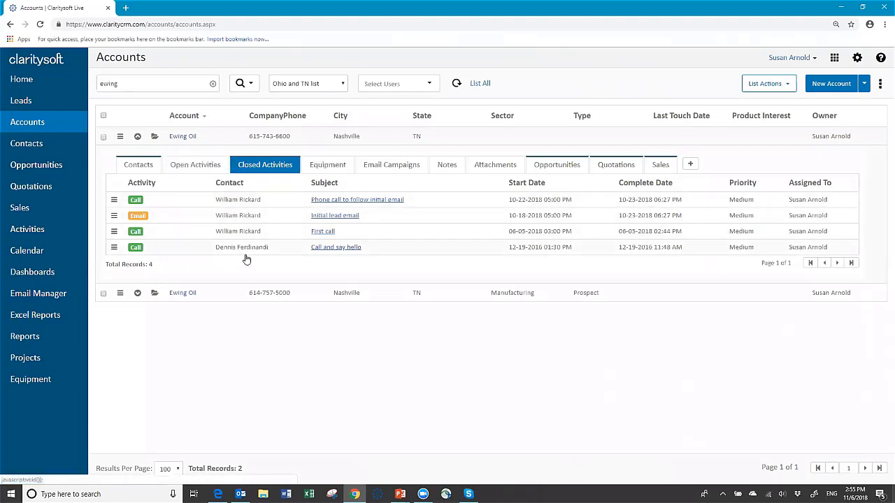
pyautogui.click(565, 167)
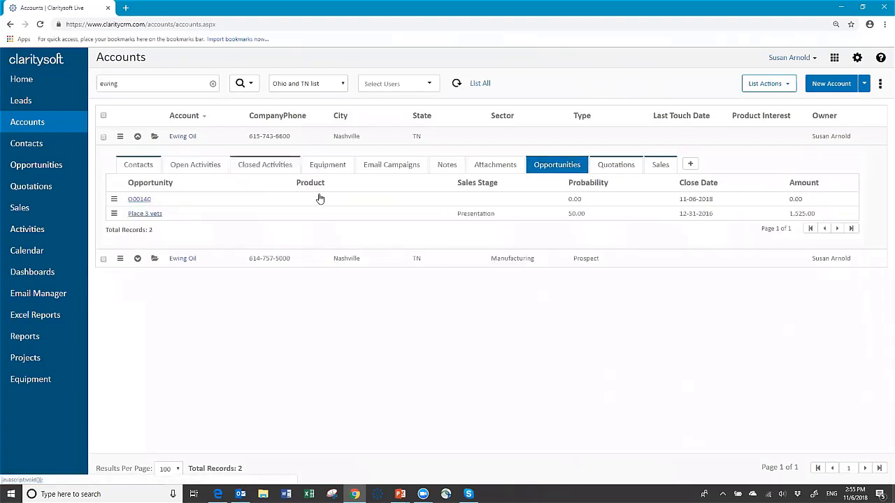
# - Change opportunity O00140's sales stage to Discovery, giving 10% probability, and save it
pyautogui.click(144, 204)
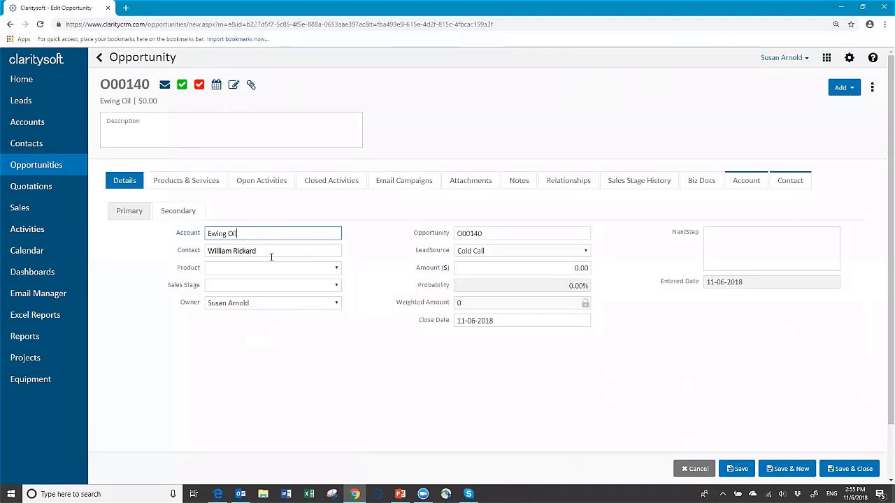
pyautogui.click(337, 270)
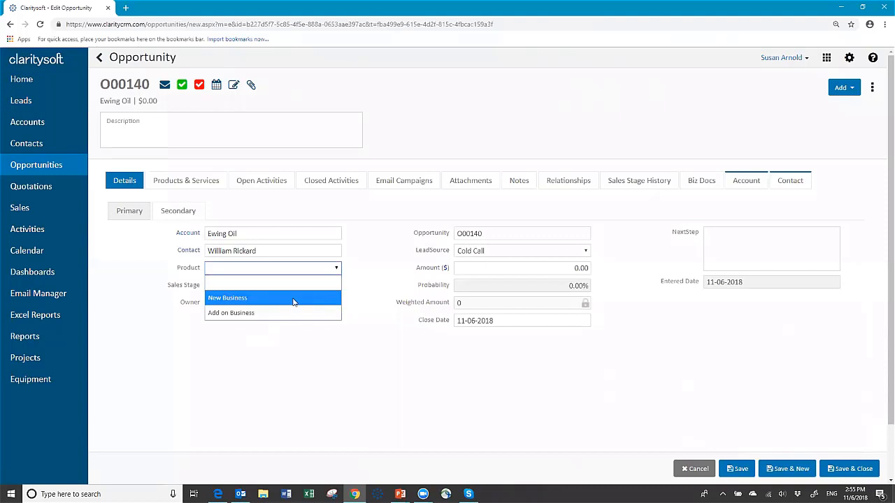
pyautogui.click(296, 270)
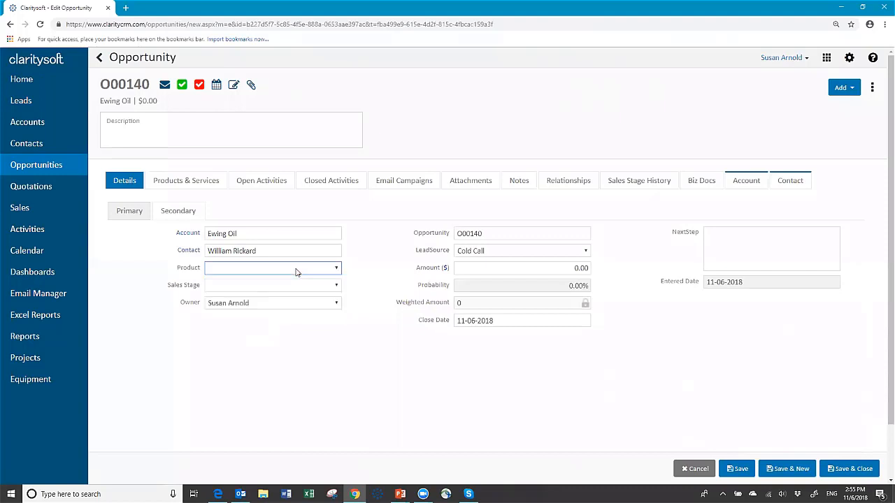
pyautogui.click(337, 286)
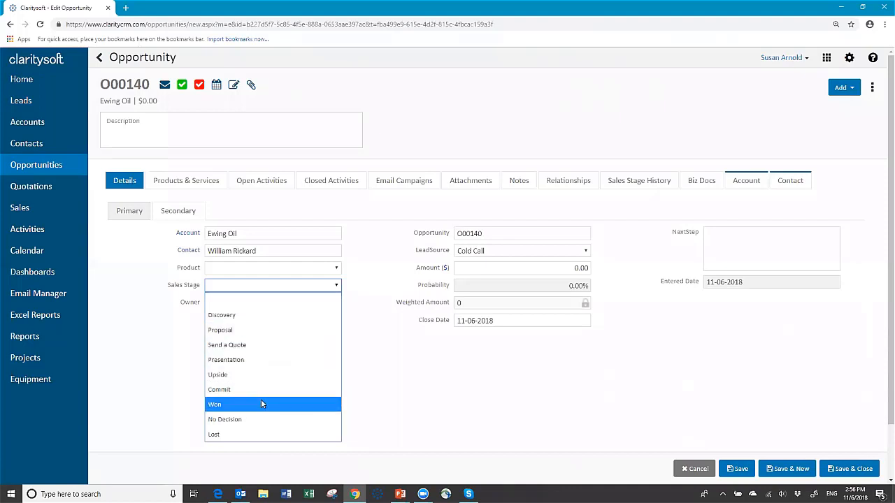
pyautogui.click(378, 361)
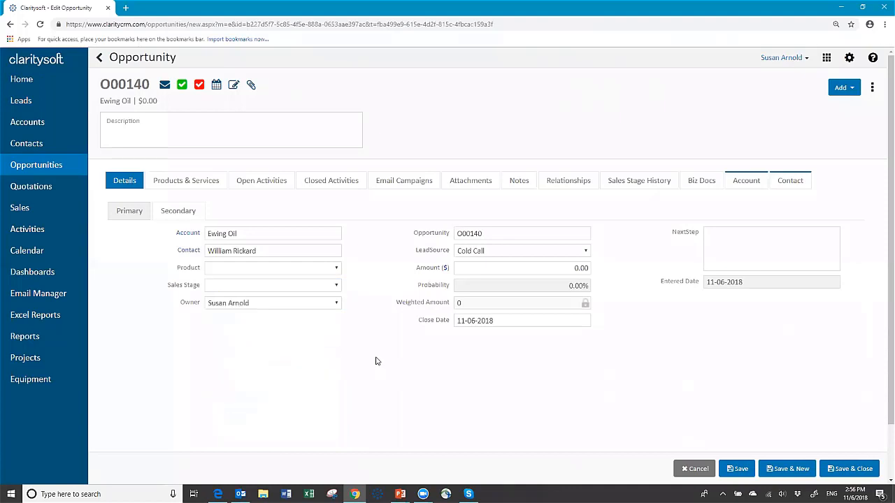
pyautogui.click(335, 287)
pyautogui.click(285, 316)
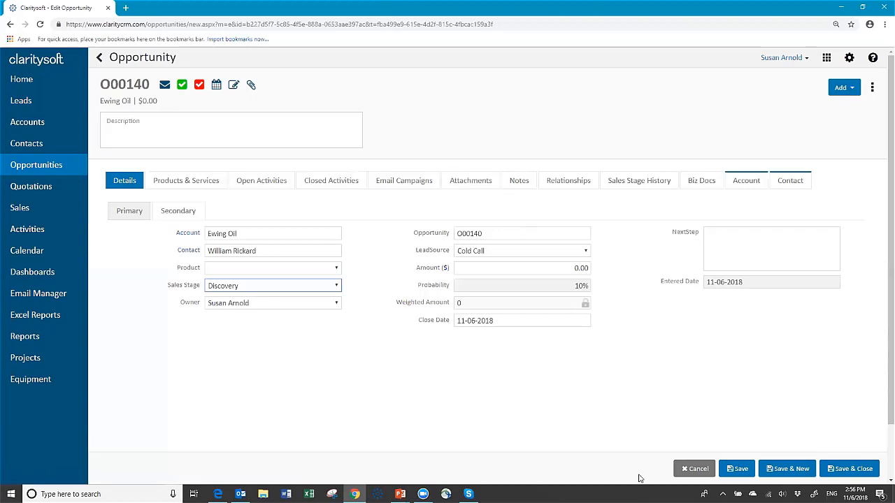
pyautogui.click(709, 471)
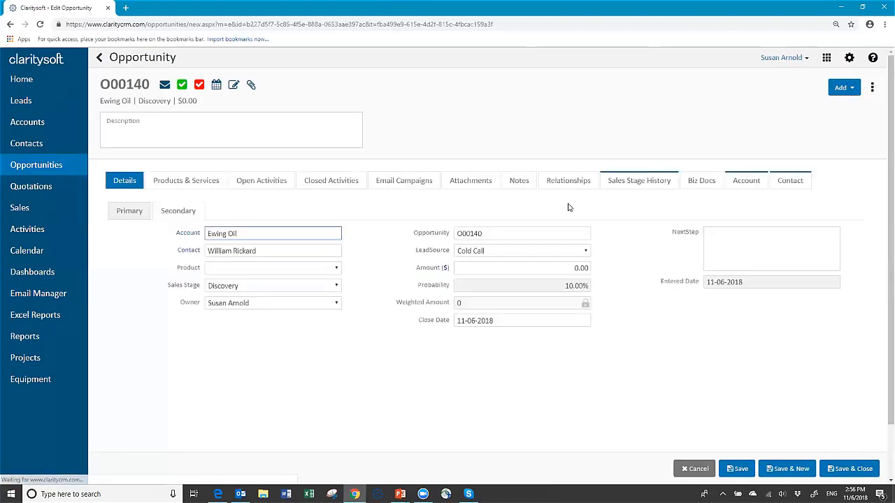
pyautogui.click(642, 183)
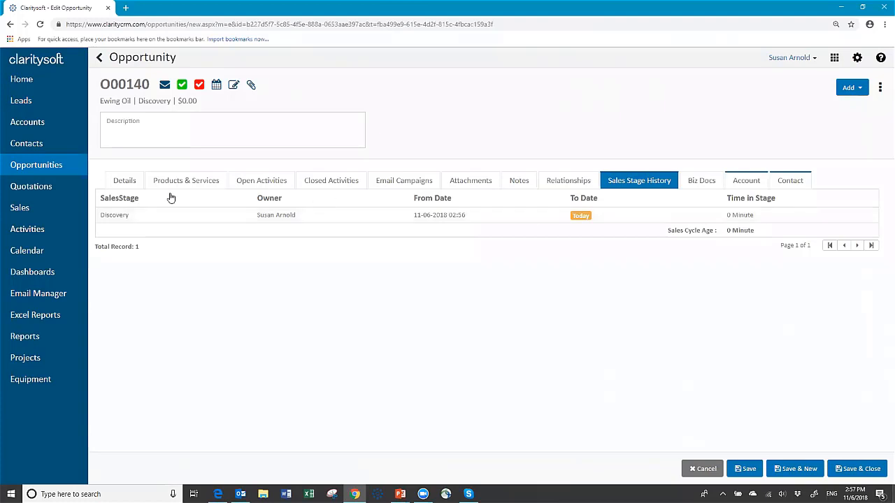
pyautogui.click(120, 182)
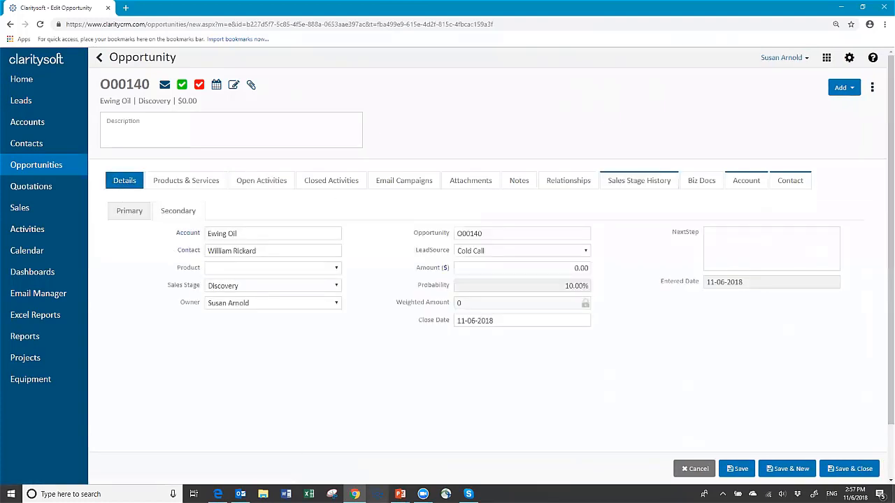
pyautogui.moveTo(400, 494)
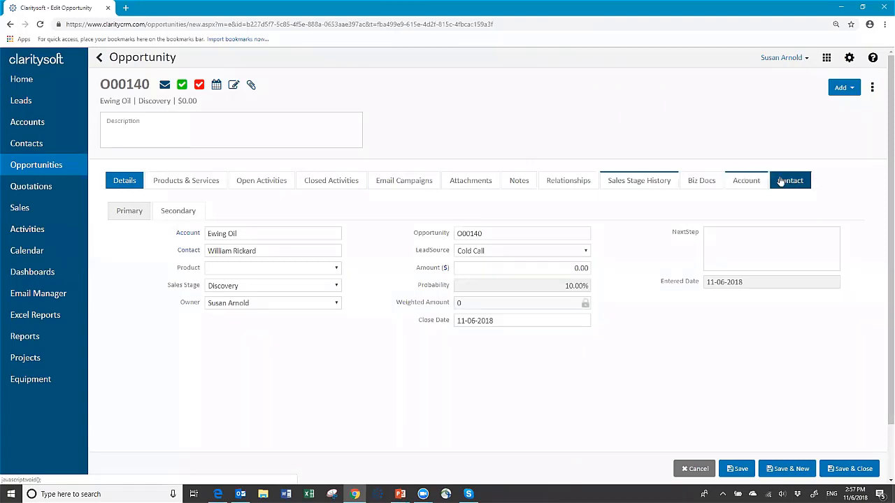
pyautogui.click(749, 181)
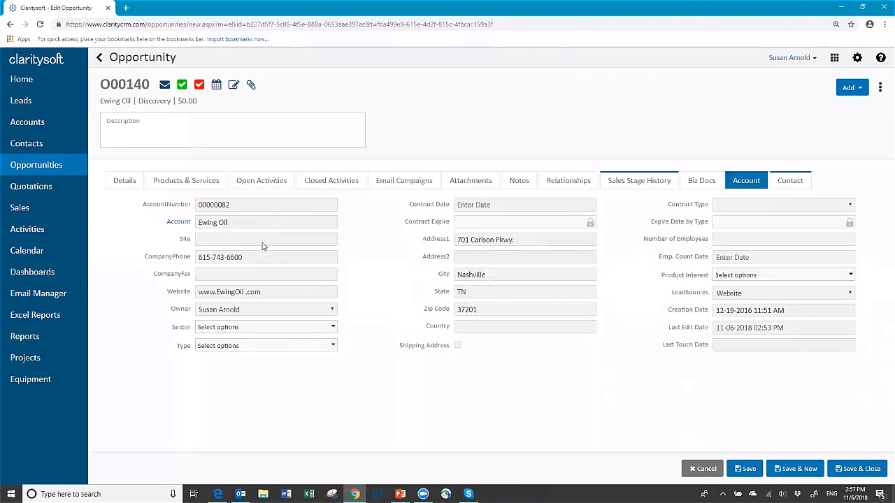
pyautogui.click(805, 181)
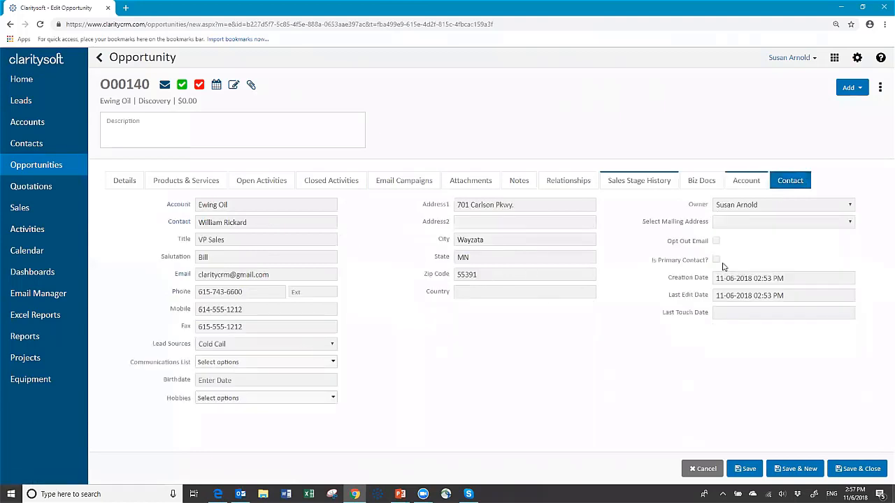
pyautogui.click(231, 305)
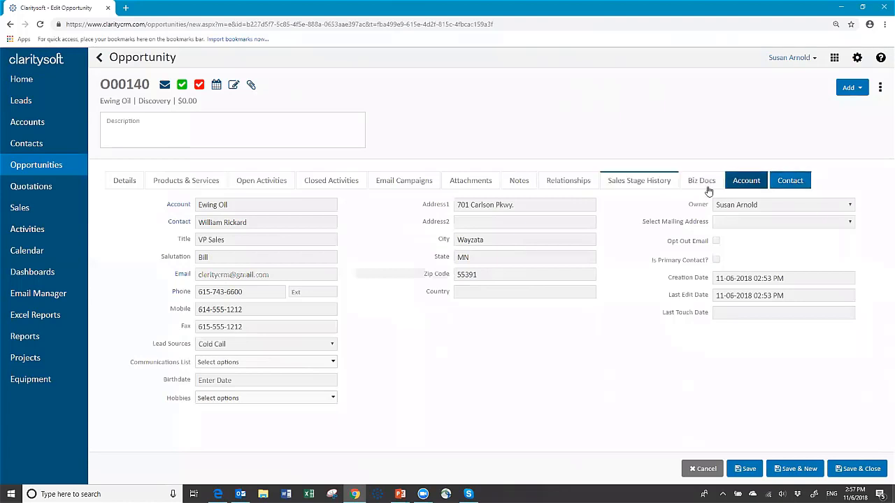
pyautogui.click(123, 182)
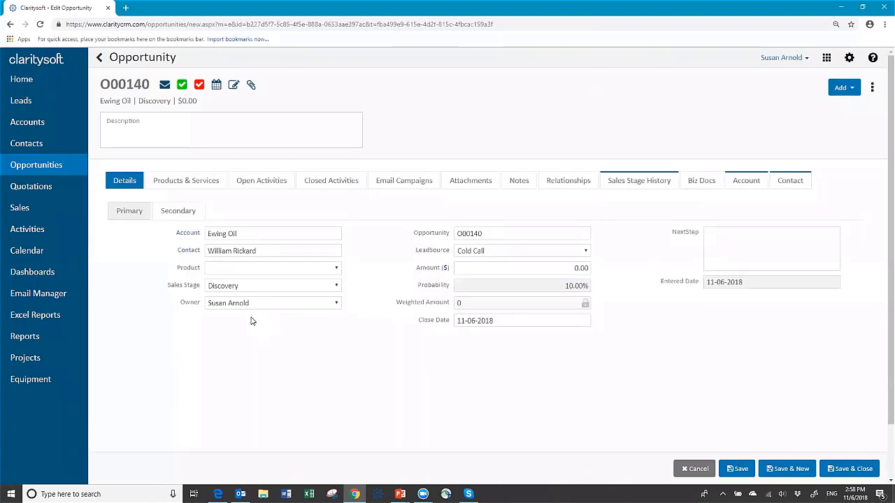
# - Cancel out of O00140 and show its row actions in the Opportunities list
pyautogui.click(697, 470)
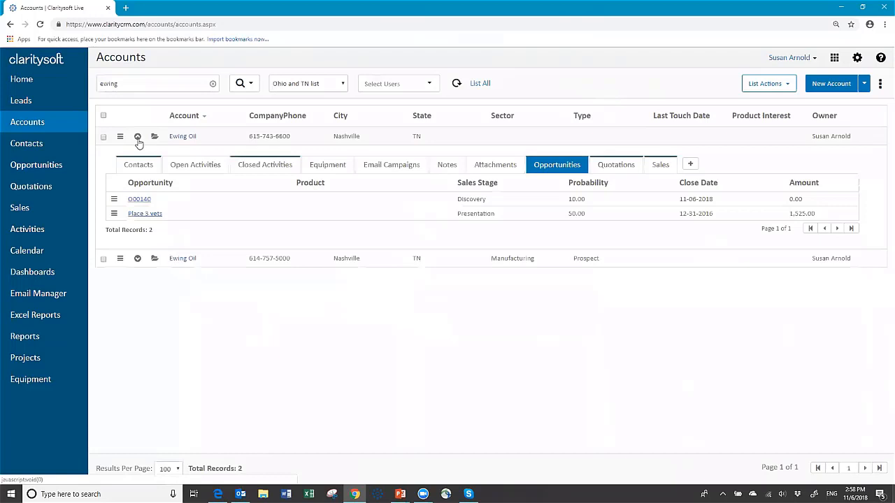
pyautogui.click(39, 168)
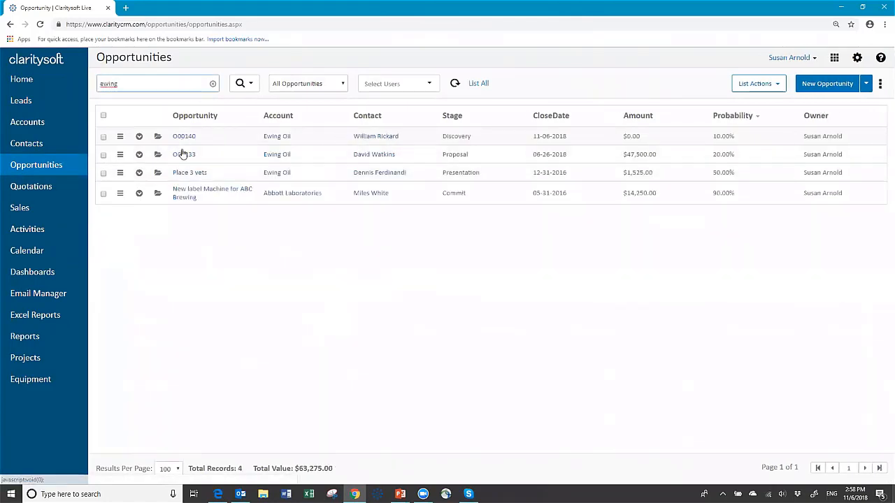
pyautogui.click(121, 137)
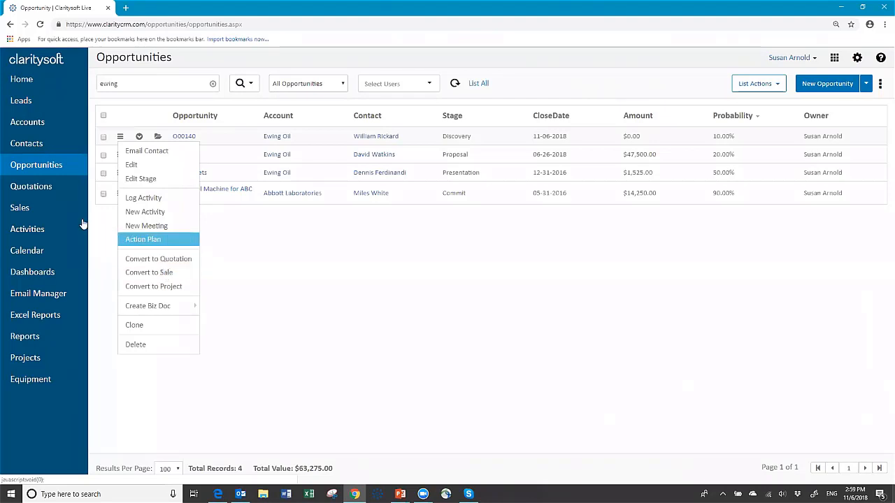
pyautogui.click(321, 266)
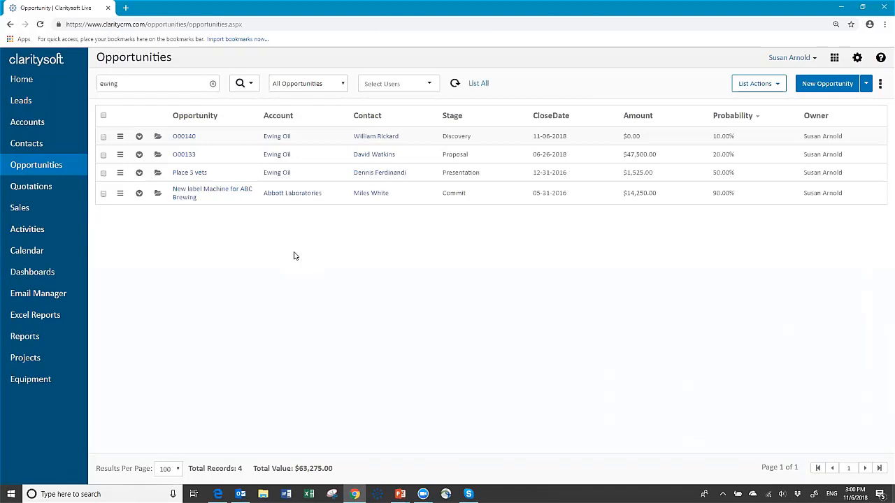
# - Generate an invoice for the Abbott Laboratories sale from Sample Invoice 7 and preview it
pyautogui.click(20, 208)
pyautogui.click(119, 136)
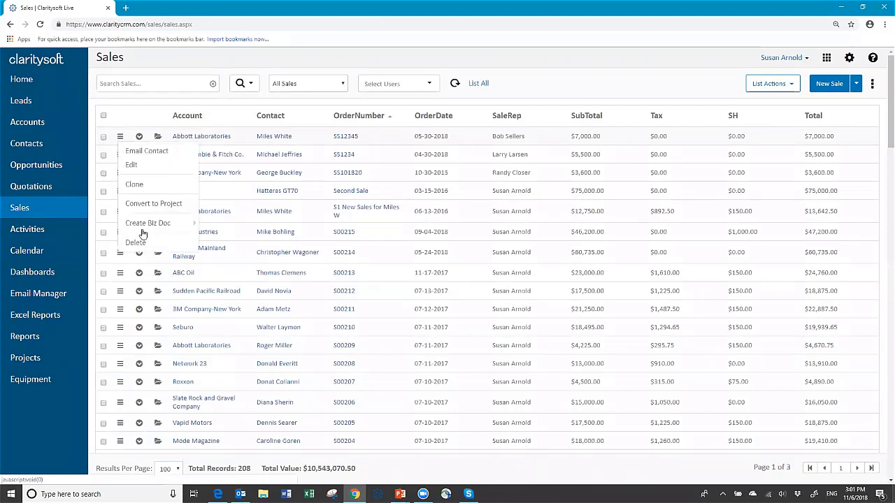
pyautogui.moveTo(149, 224)
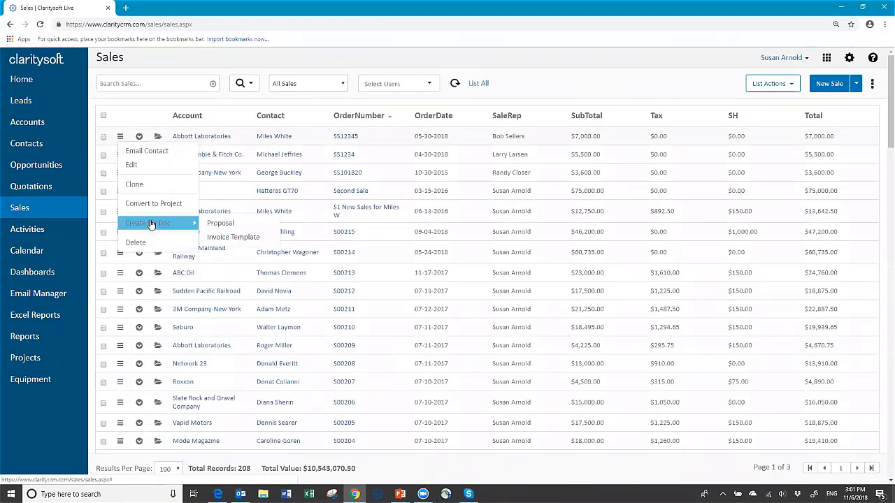
pyautogui.click(233, 238)
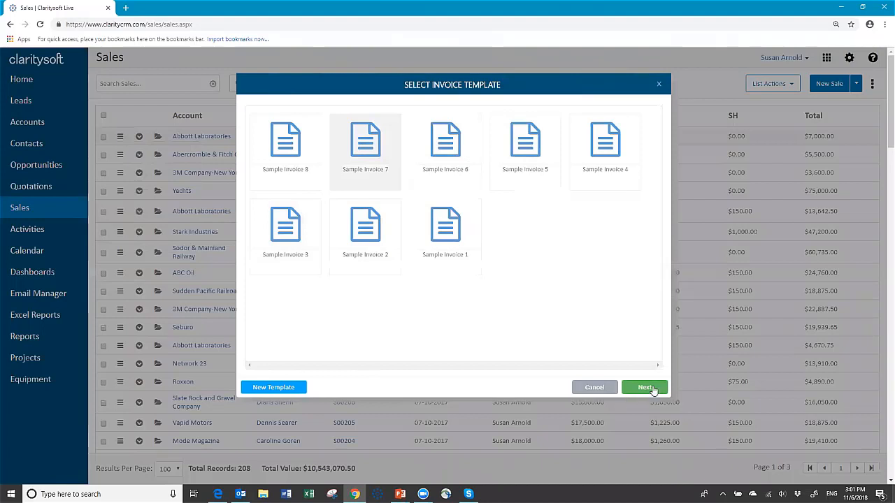
pyautogui.click(645, 388)
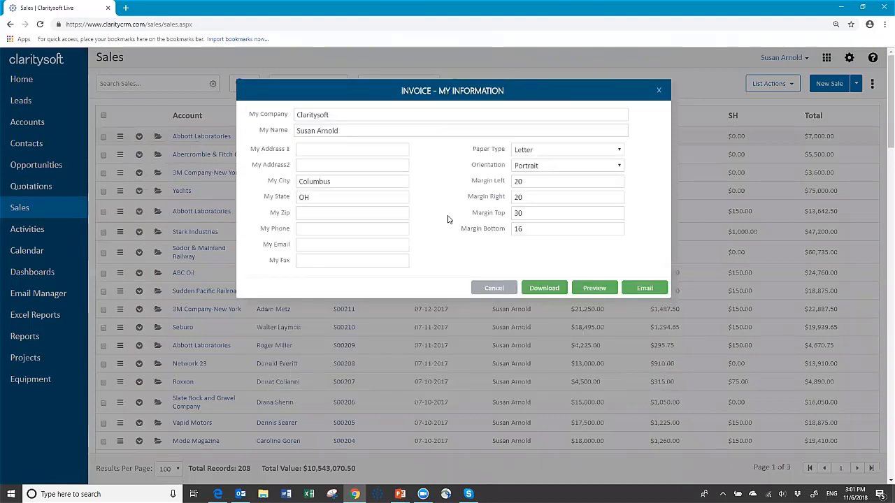
pyautogui.click(591, 290)
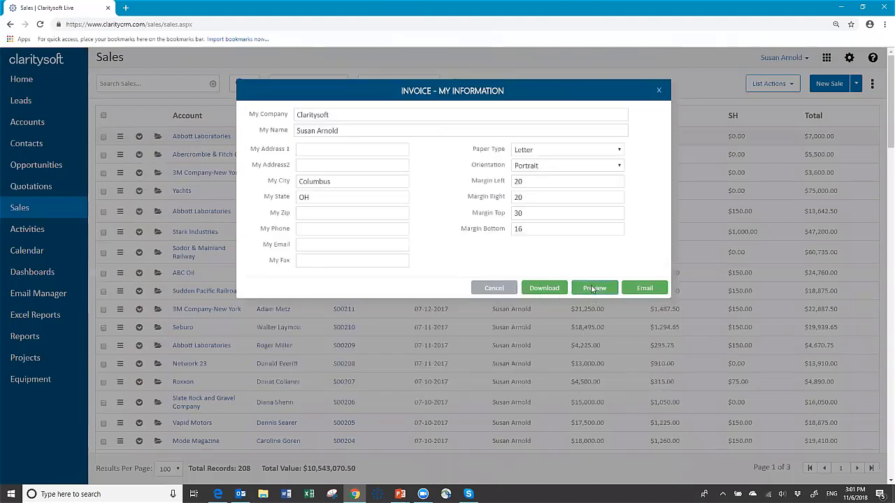